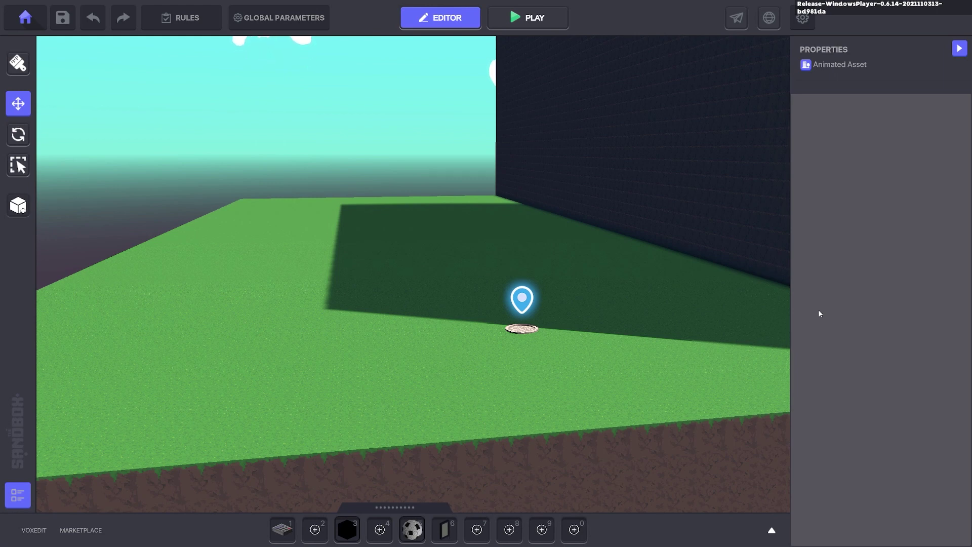
# Search the asset library for "ball" to find the Futbol Ball asset, and close the library
pyautogui.moveTo(638, 325)
pyautogui.mouseDown(button='right')
pyautogui.moveTo(597, 311)
pyautogui.moveTo(596, 324)
pyautogui.mouseUp(button='right')
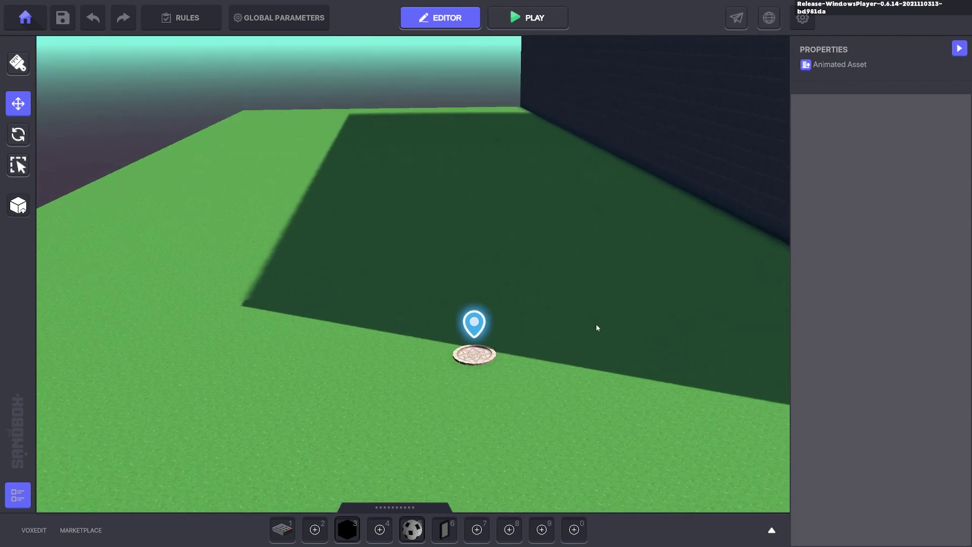
pyautogui.click(414, 535)
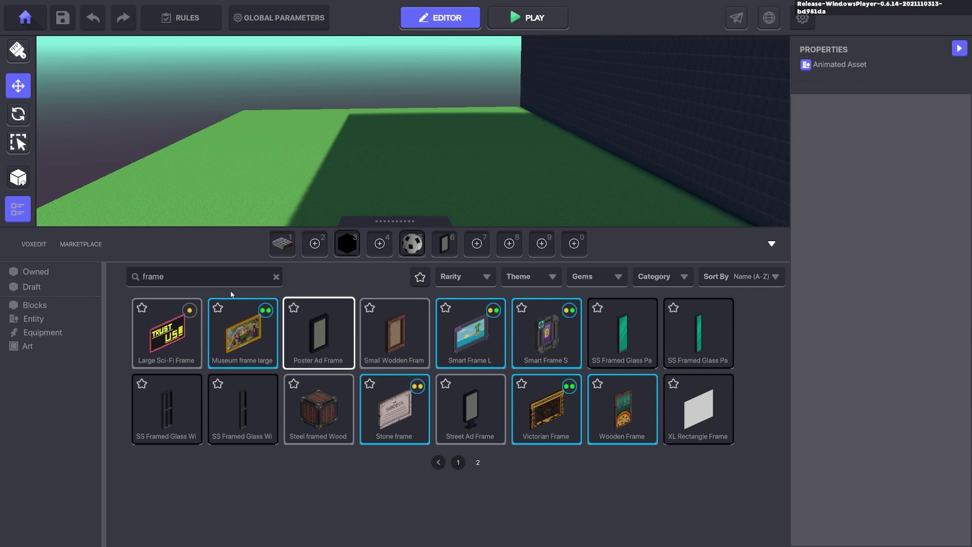
pyautogui.write('ball')
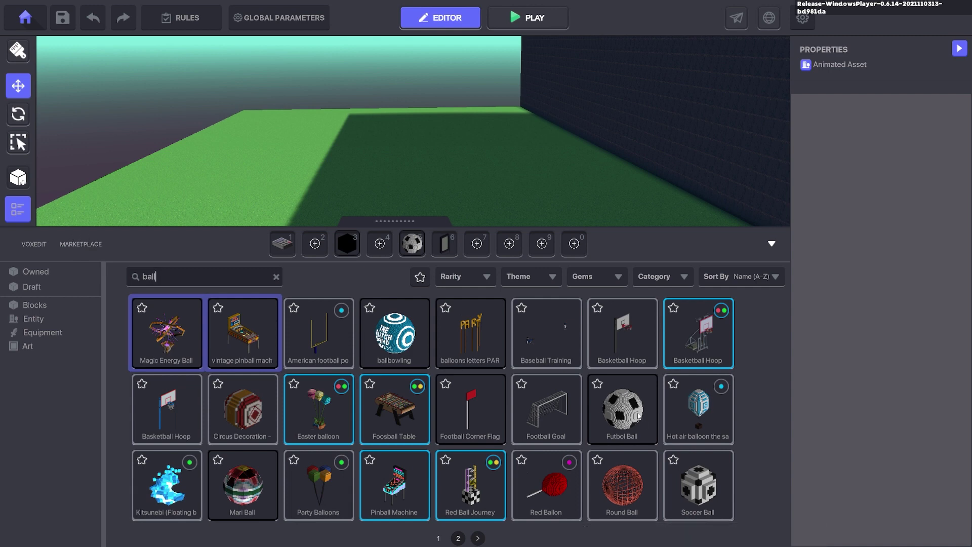
pyautogui.click(772, 245)
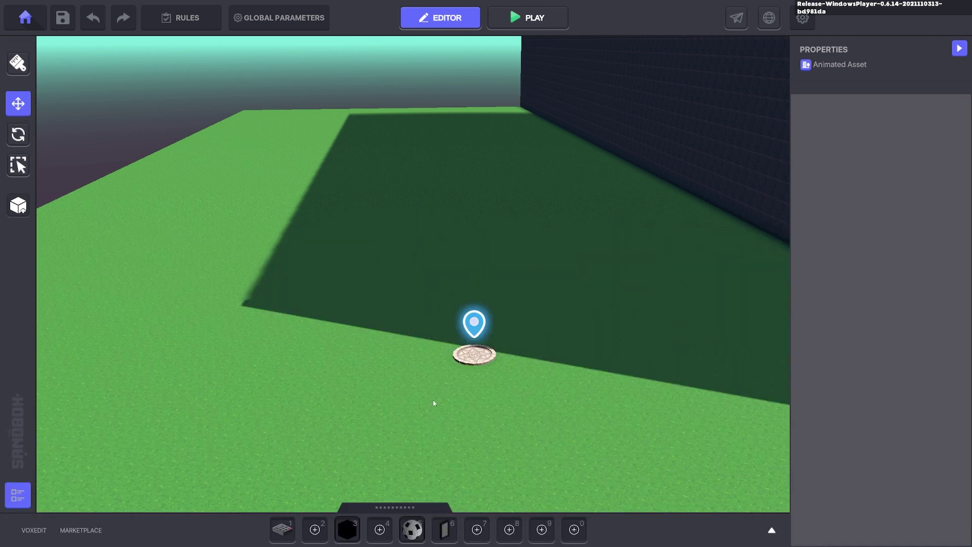
# Place a NumPad Switch on the shaded grass beyond the spawn point
pyautogui.click(284, 528)
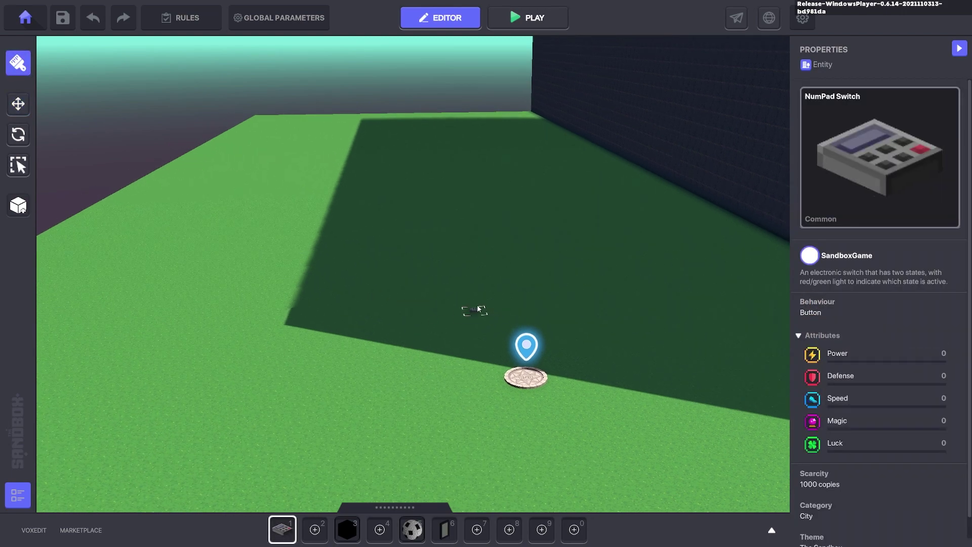
pyautogui.scroll(3, 414, 374)
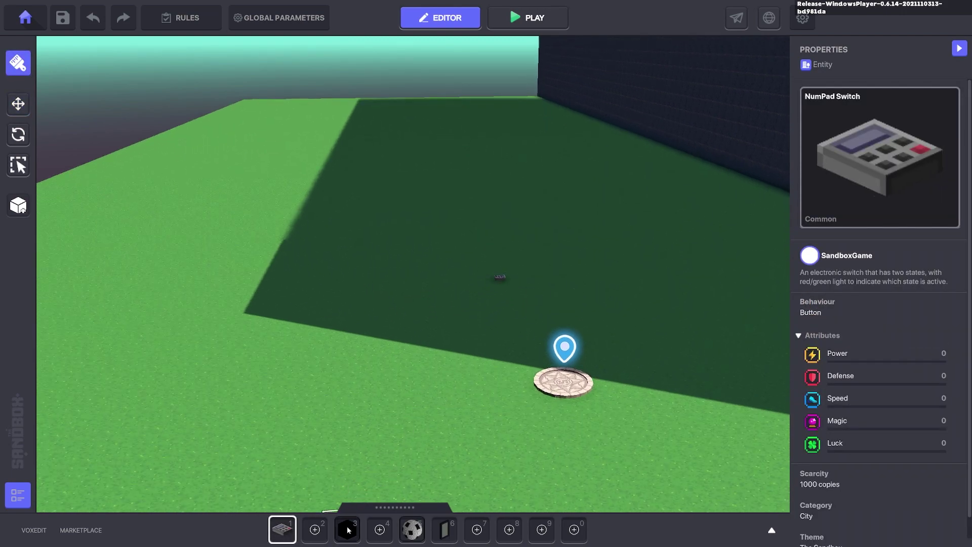
# Find the Grass 01 block in the Blocks library and stack two of them as a column beside the spawn point
pyautogui.press('Tab')
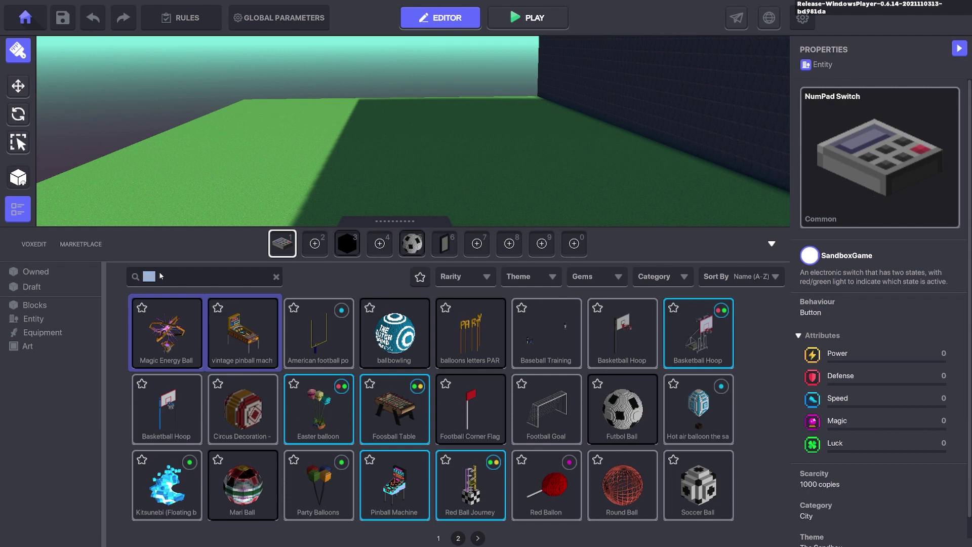
pyautogui.press('BackSpace')
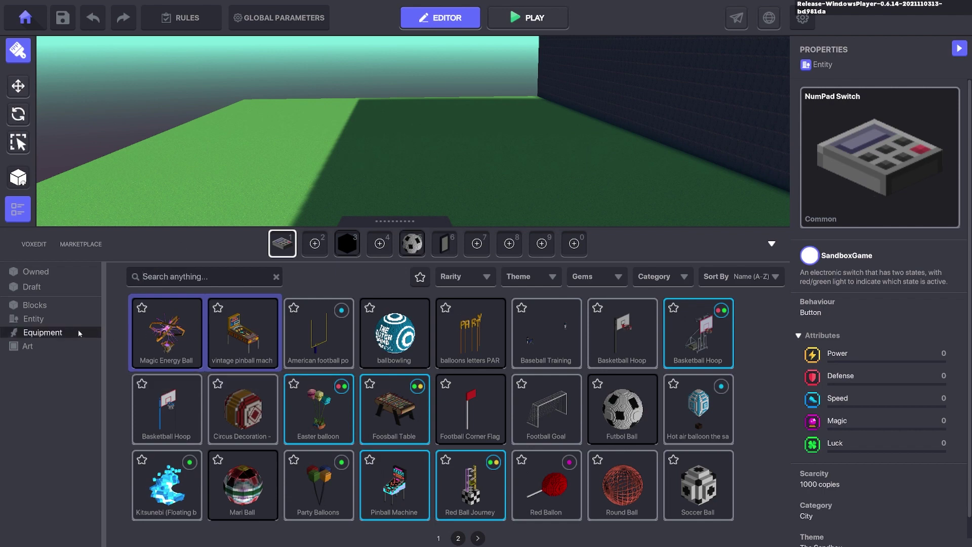
pyautogui.click(35, 305)
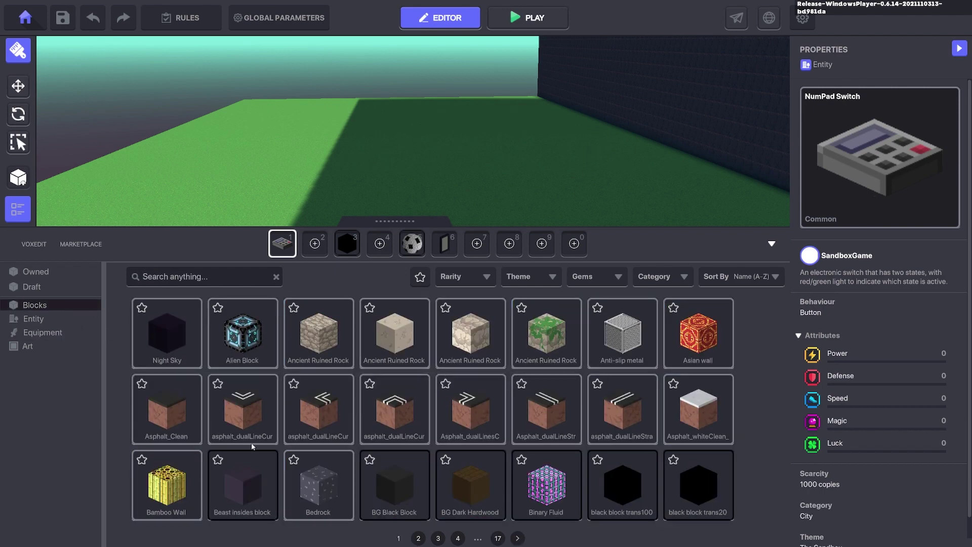
pyautogui.click(419, 538)
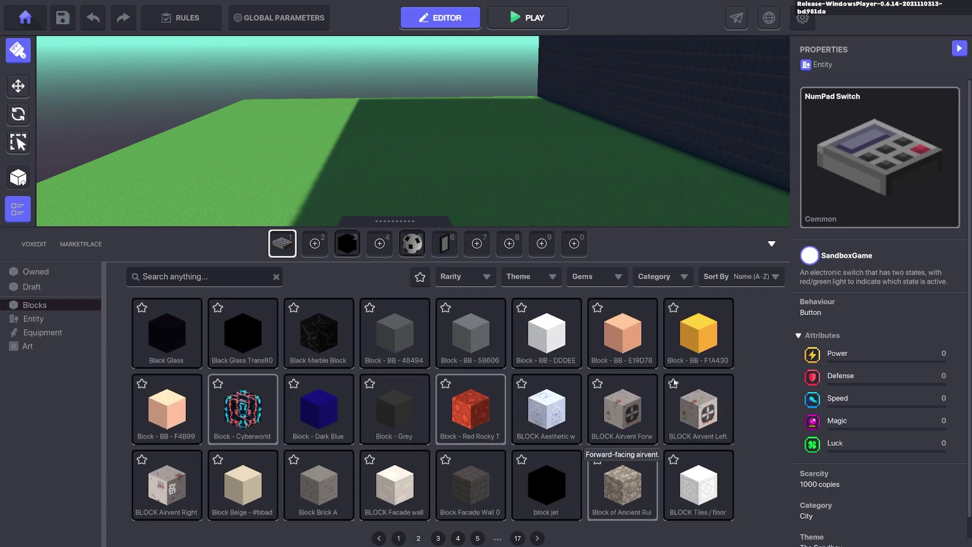
pyautogui.click(438, 539)
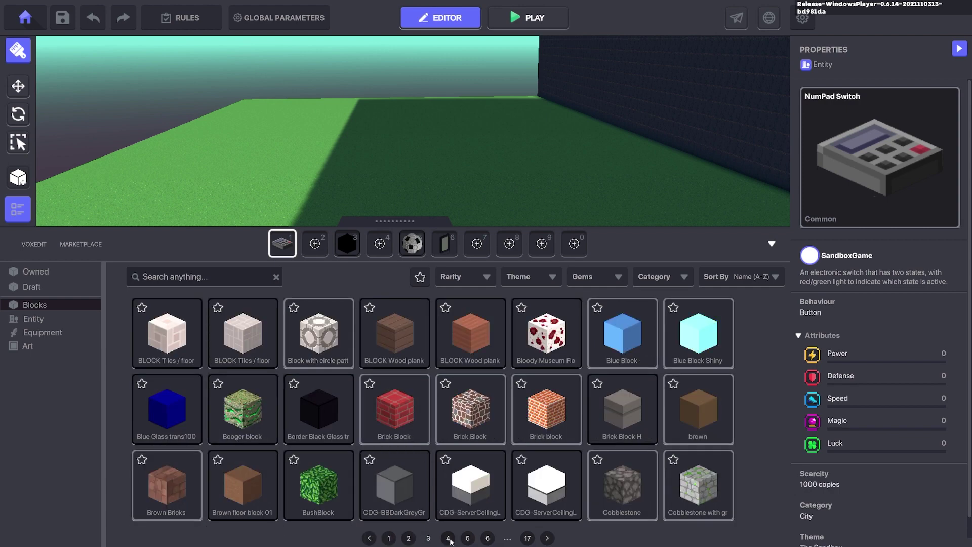
pyautogui.click(449, 538)
pyautogui.click(461, 538)
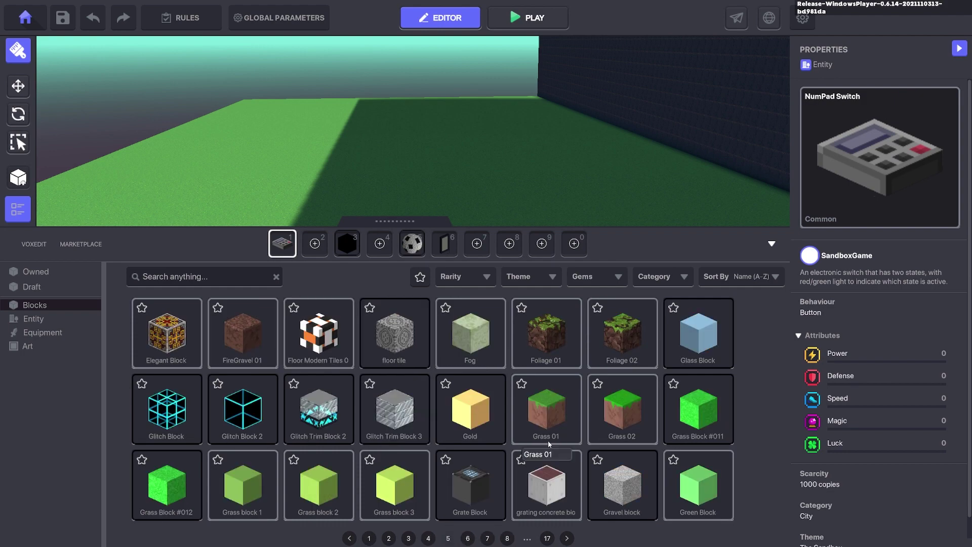
pyautogui.click(548, 444)
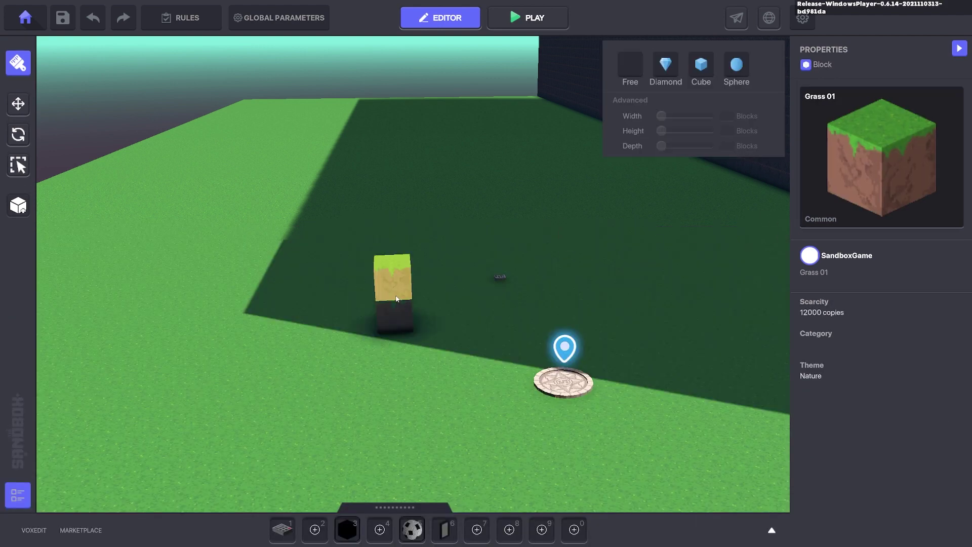
pyautogui.click(400, 299)
# Place a second NumPad Switch on the front face of the grass column and select it
pyautogui.press('1')
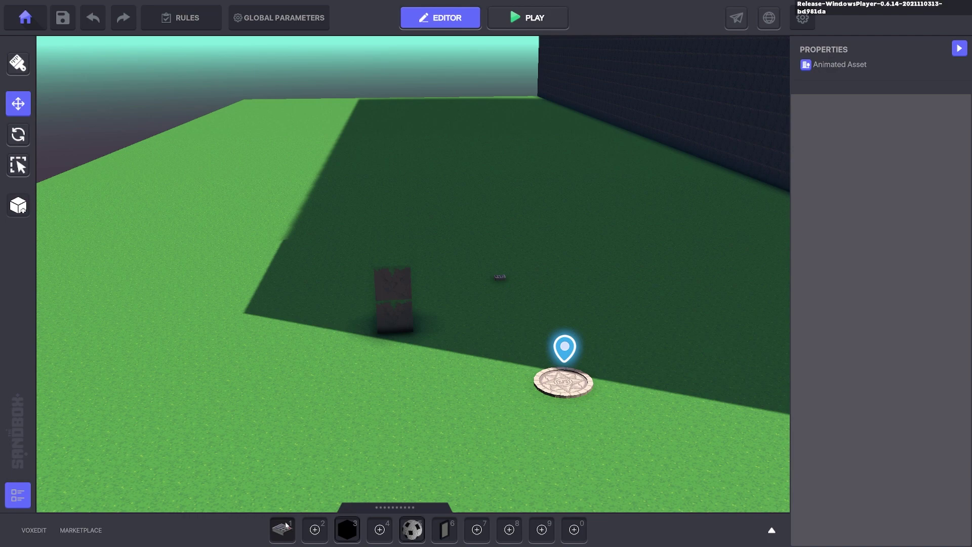
pyautogui.click(18, 103)
pyautogui.click(394, 292)
# Remove the Indicator component from the column's switch and set its button message to send to Ball
pyautogui.scroll(-5, 900, 465)
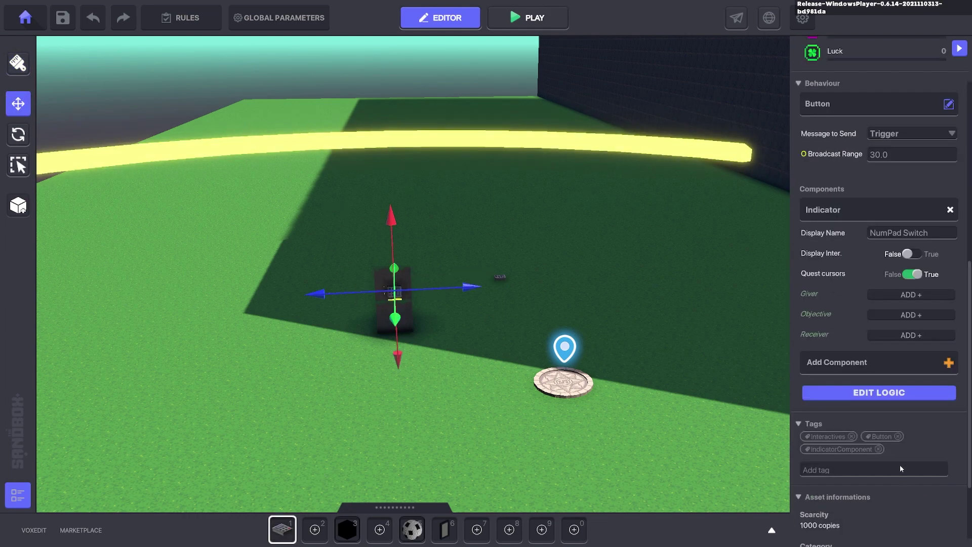
pyautogui.click(950, 209)
pyautogui.scroll(3, 881, 306)
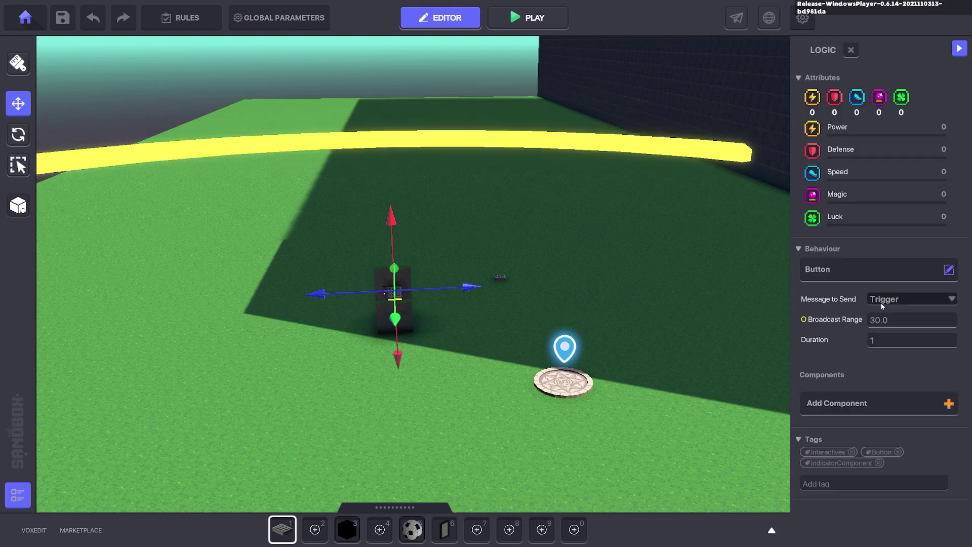
pyautogui.click(885, 301)
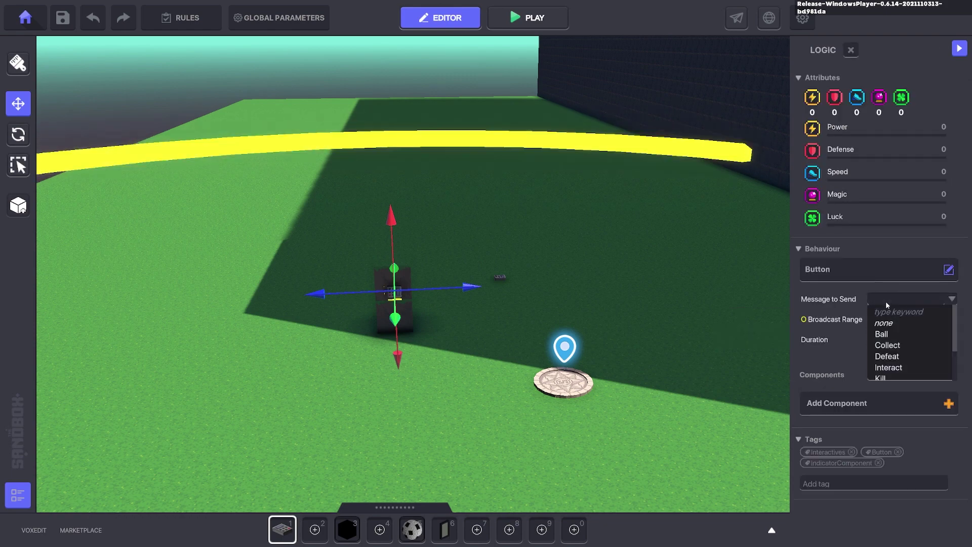
pyautogui.write('Ball')
pyautogui.click(894, 315)
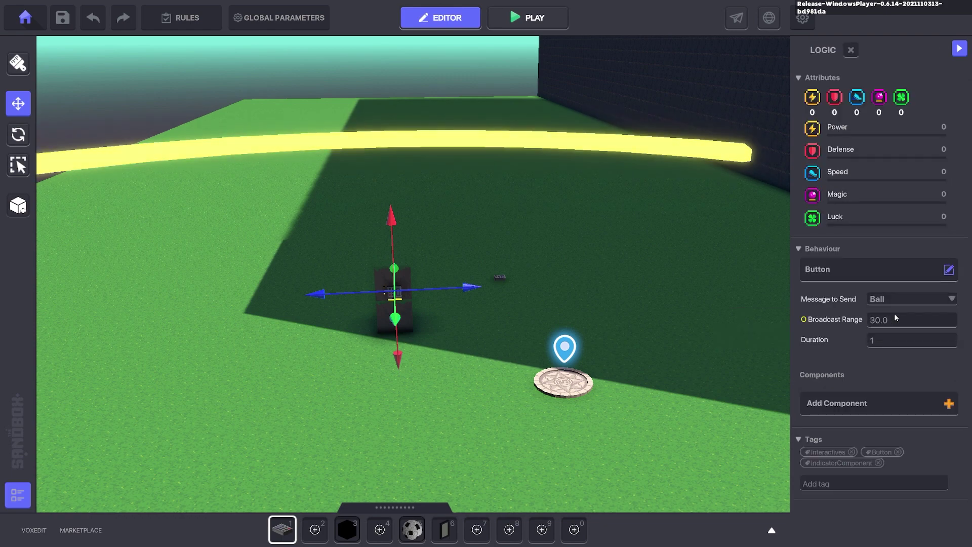
# Remove the Indicator component from the switch on the ground and change its behaviour to Asset Spawner
pyautogui.scroll(5, 418, 272)
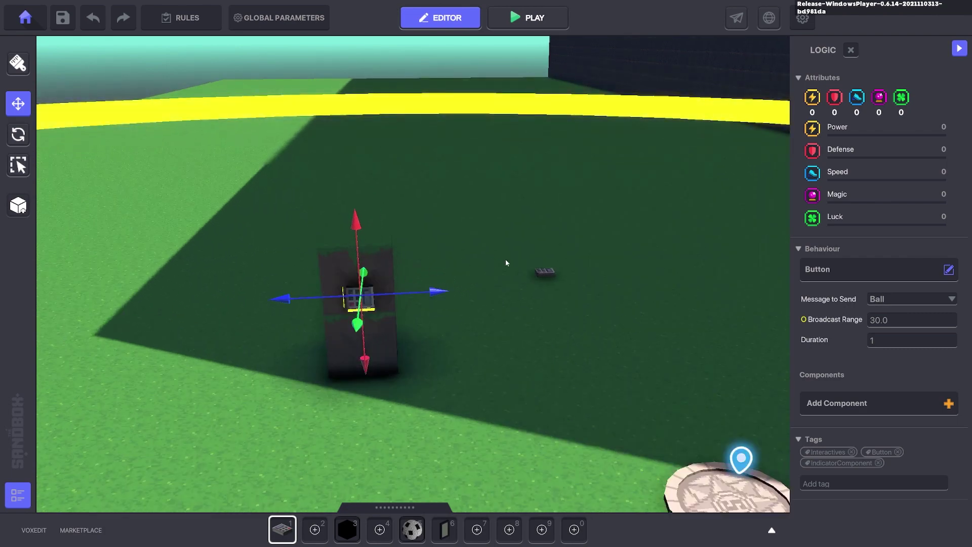
pyautogui.click(546, 272)
pyautogui.scroll(3, 578, 245)
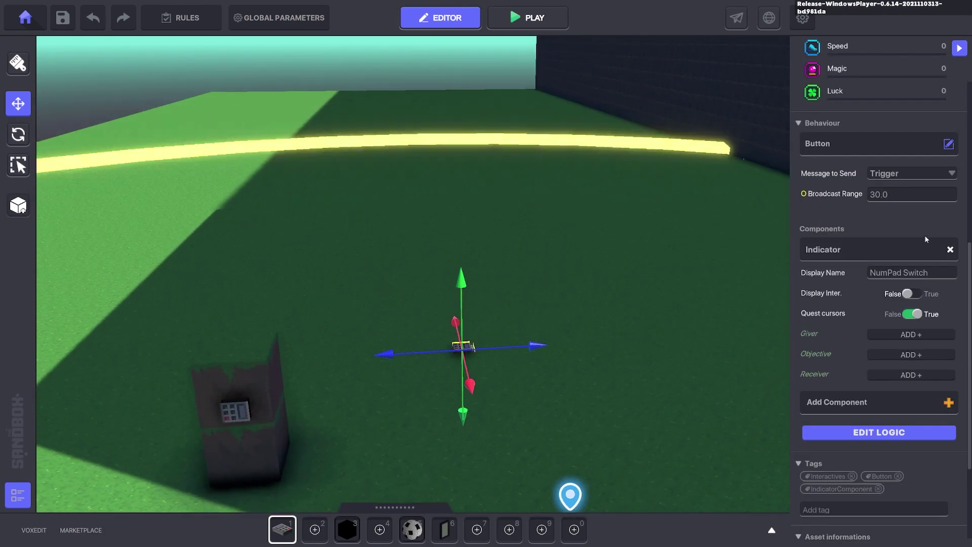
pyautogui.click(949, 249)
pyautogui.click(852, 146)
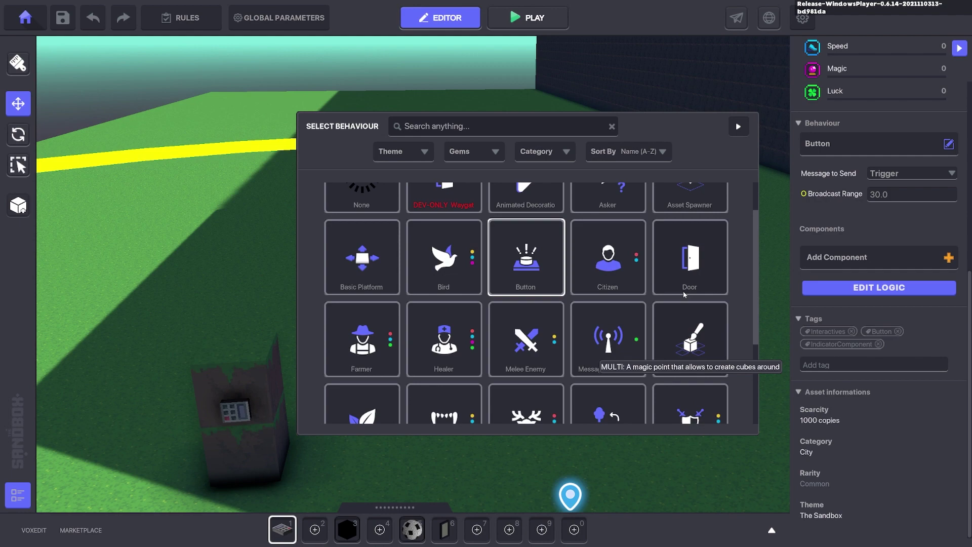
pyautogui.scroll(1, 685, 253)
pyautogui.click(689, 225)
# Set the spawner's asset to spawn to Futbol Ball
pyautogui.click(878, 234)
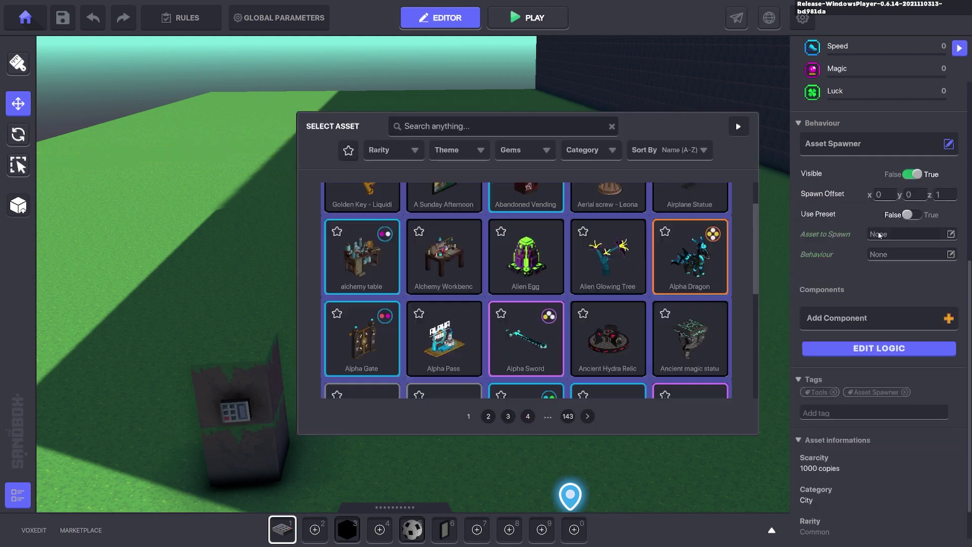
pyautogui.write('ball')
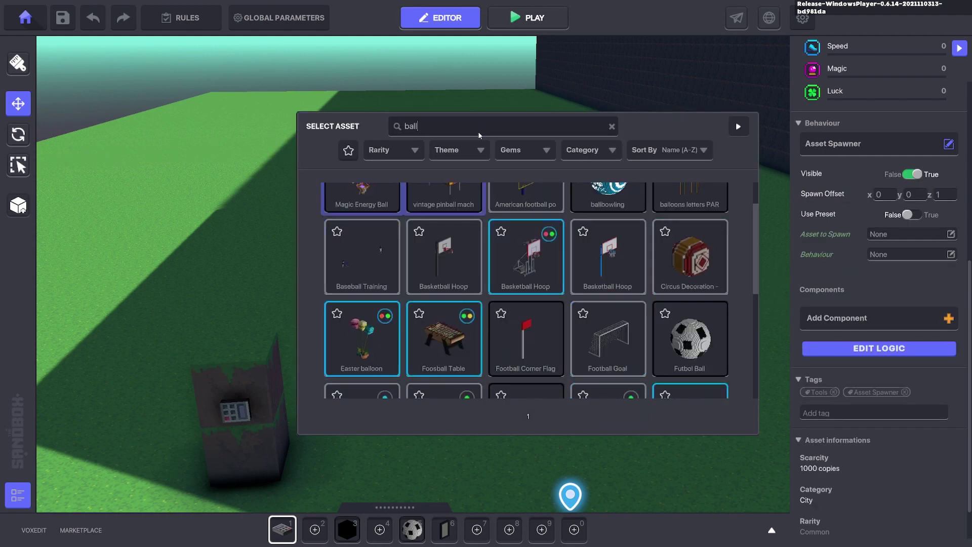
pyautogui.click(695, 346)
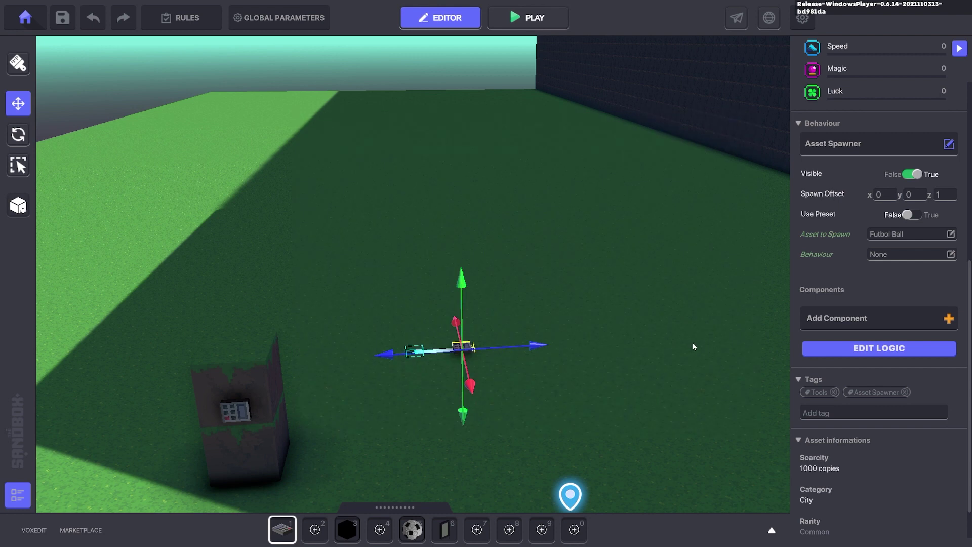
# Reduce the spawner's required messages to a single one, removing Interact and Trigger, and set it to Ball
pyautogui.click(877, 347)
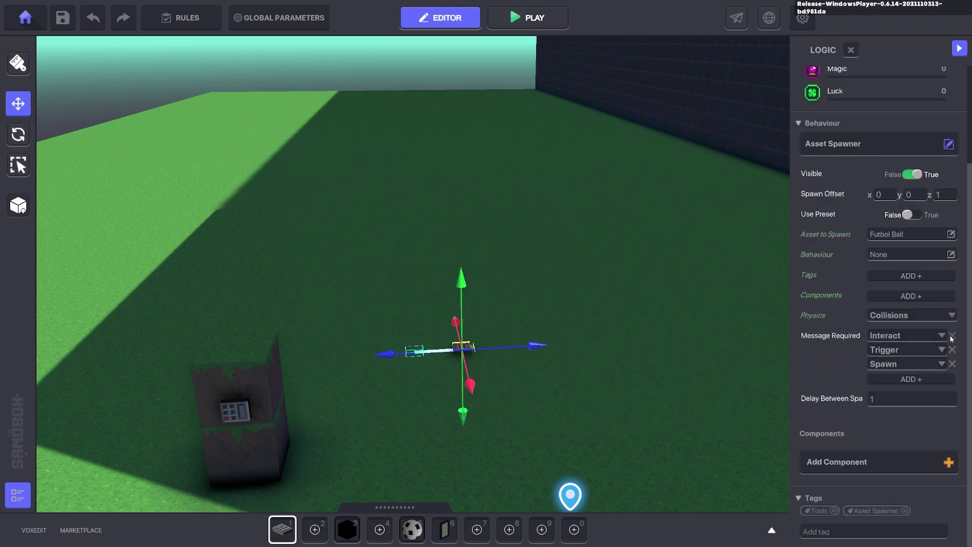
pyautogui.click(952, 335)
pyautogui.click(952, 349)
pyautogui.click(885, 363)
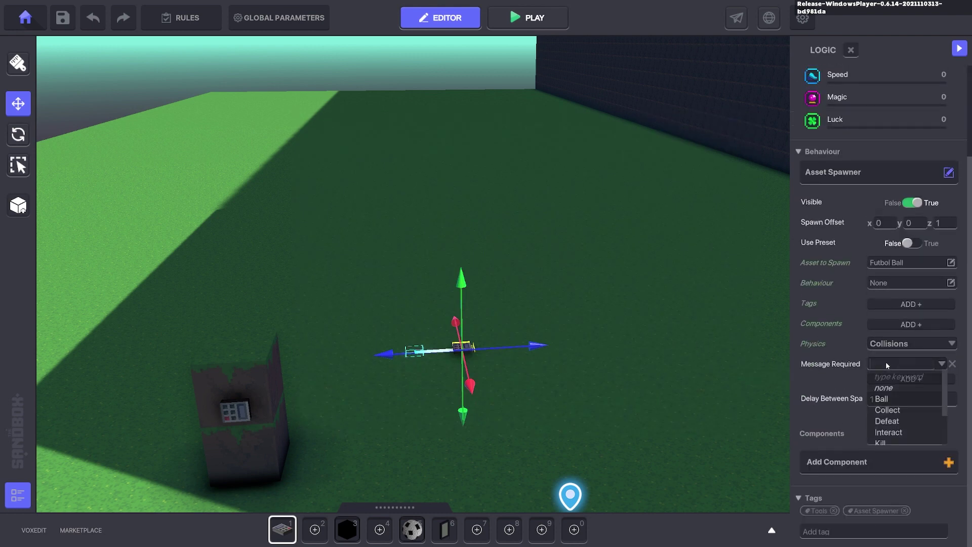
pyautogui.write('Ball')
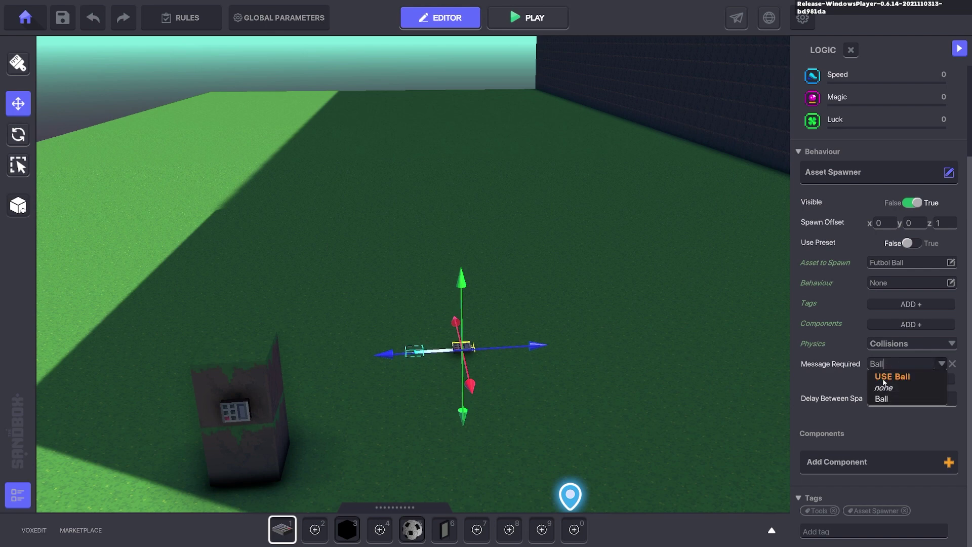
pyautogui.click(882, 398)
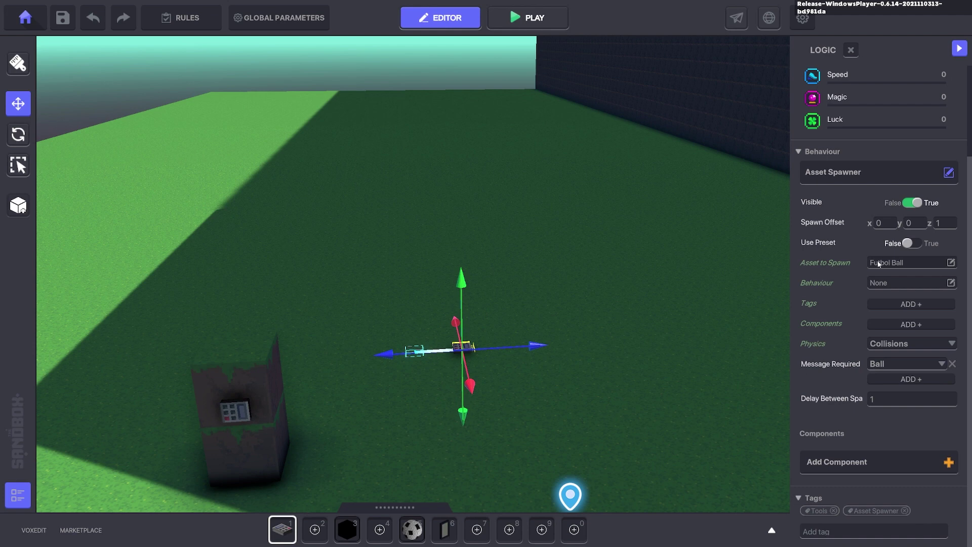
# Set the spawned asset's physics to Collisions + Gravity and the spawn offset's z value to 0
pyautogui.click(895, 346)
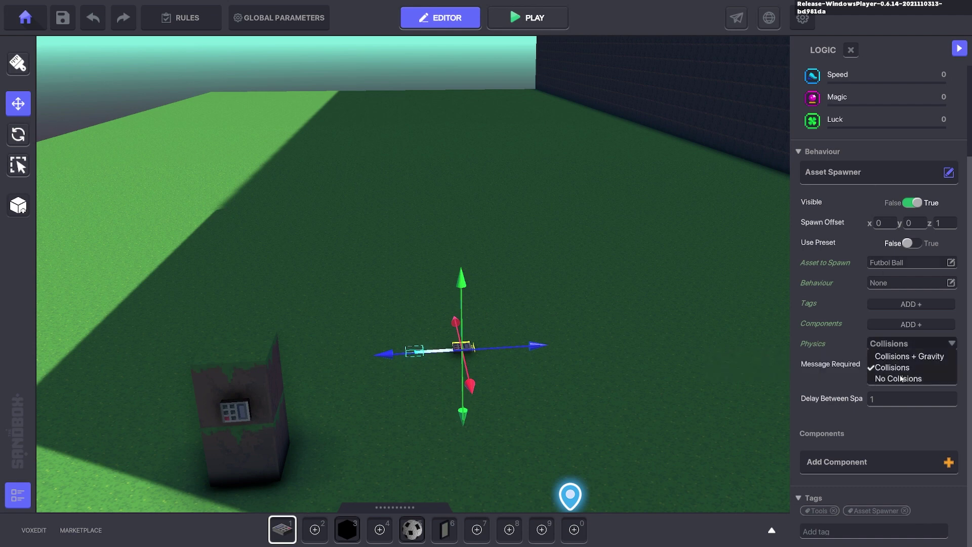
pyautogui.click(902, 356)
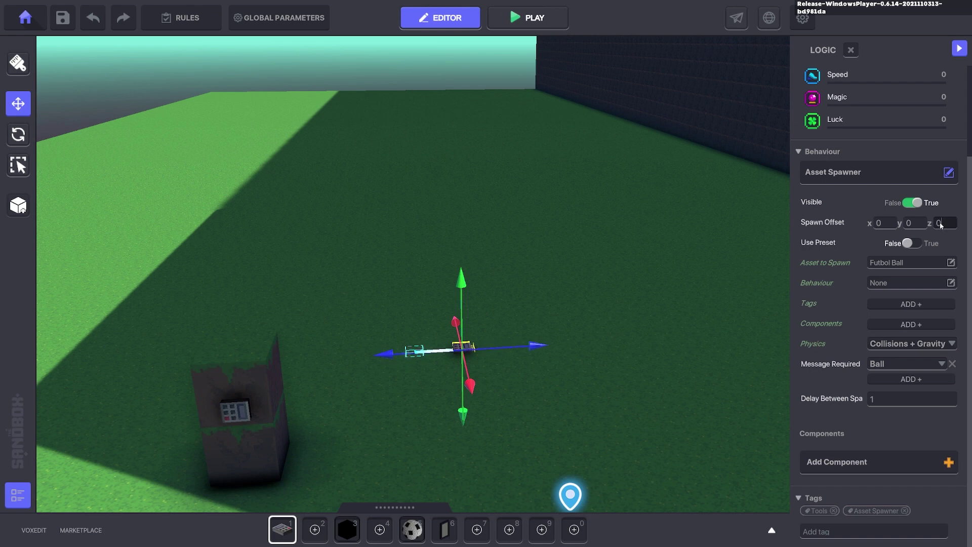
pyautogui.click(632, 305)
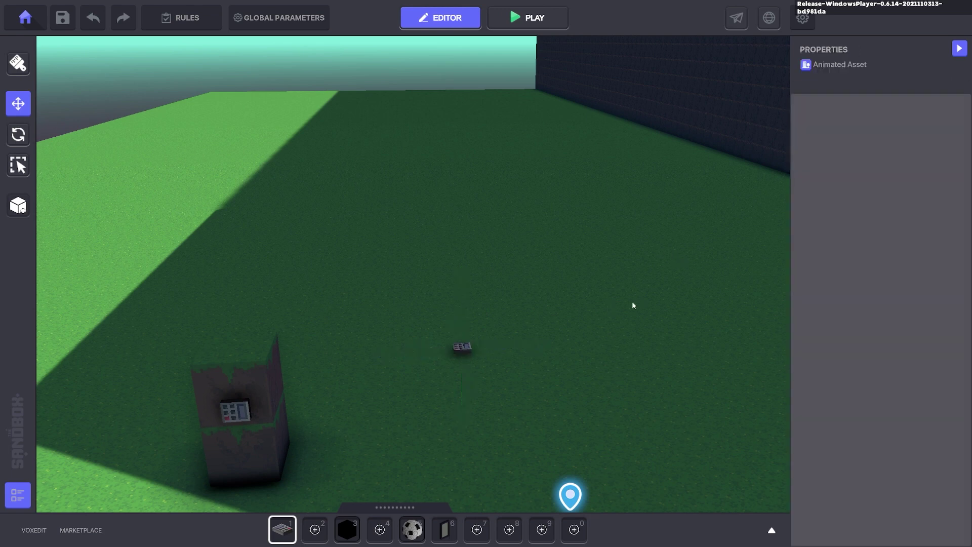
# Move the spawner switch up off the ground and sideways to about Y 40.01, Z 72.37
pyautogui.click(459, 349)
pyautogui.moveTo(525, 348); pyautogui.dragTo(436, 343)
pyautogui.moveTo(367, 294); pyautogui.dragTo(373, 216)
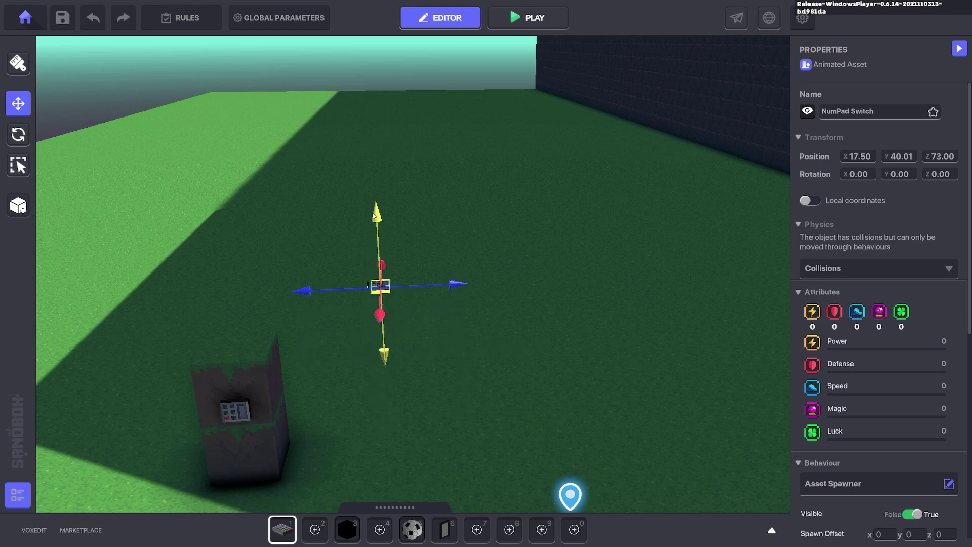
pyautogui.moveTo(456, 296); pyautogui.dragTo(460, 280)
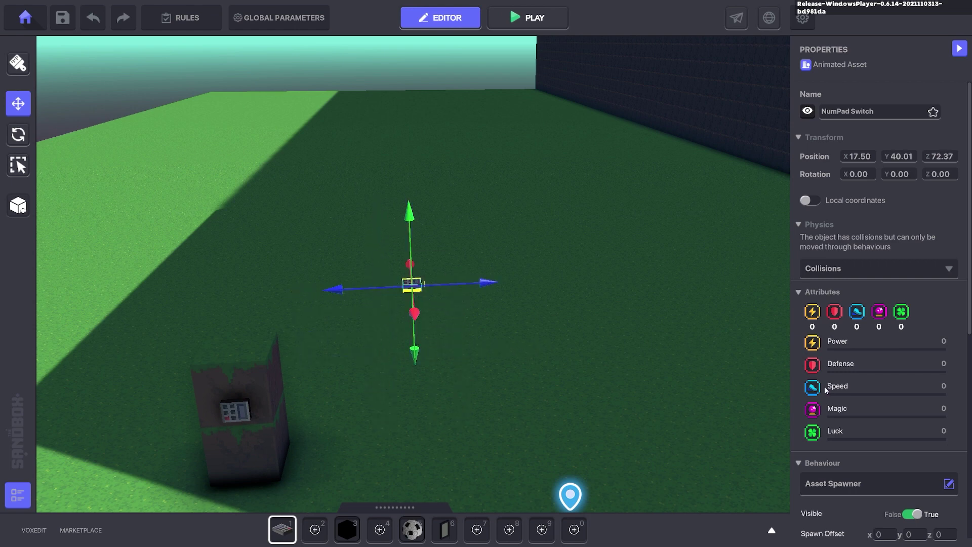
# Play-test the experience by walking to the numpad switch on the pillar, triggering it, and approaching the spawned ball
pyautogui.scroll(-8, 826, 389)
pyautogui.hotkey('ctrl', 'p')
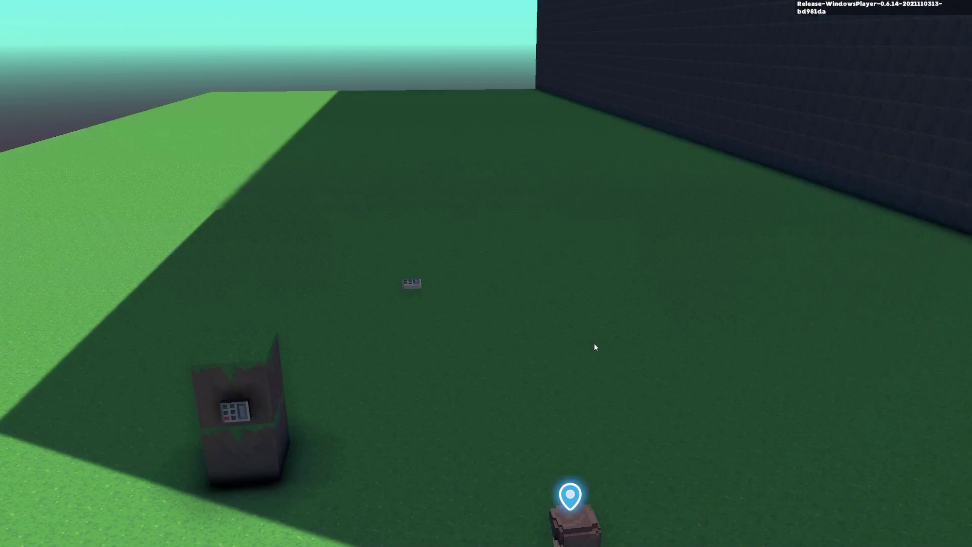
pyautogui.press('w')
pyautogui.press('a')
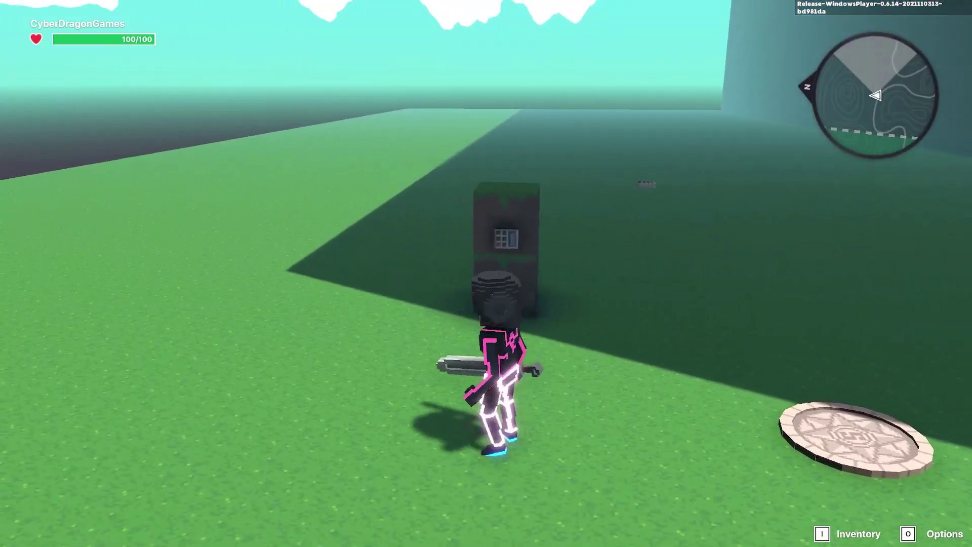
pyautogui.press('w')
pyautogui.press('w')
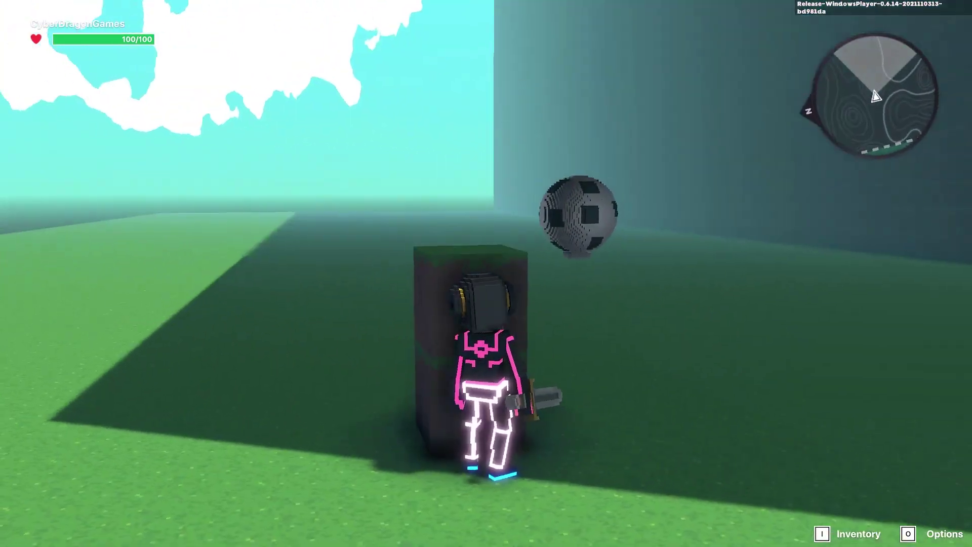
pyautogui.press('d')
pyautogui.press('w')
pyautogui.press('1')
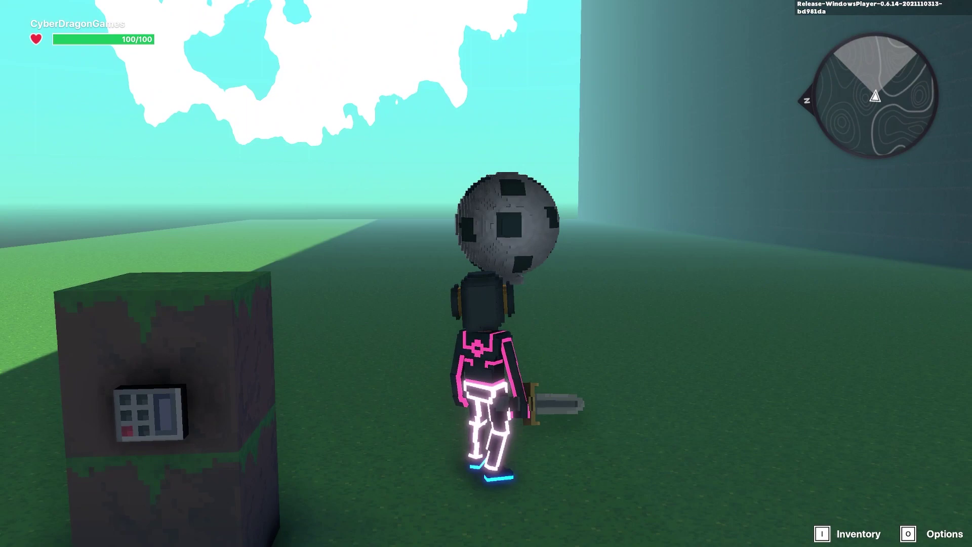
pyautogui.press('w')
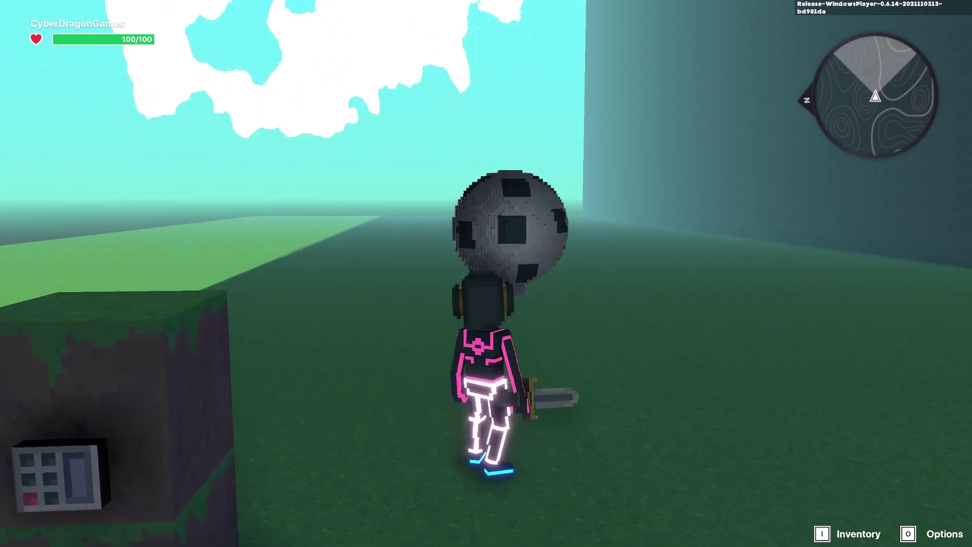
# Step back to the pillar, trigger the switch again to spawn more balls, and return to the editor
pyautogui.press('s')
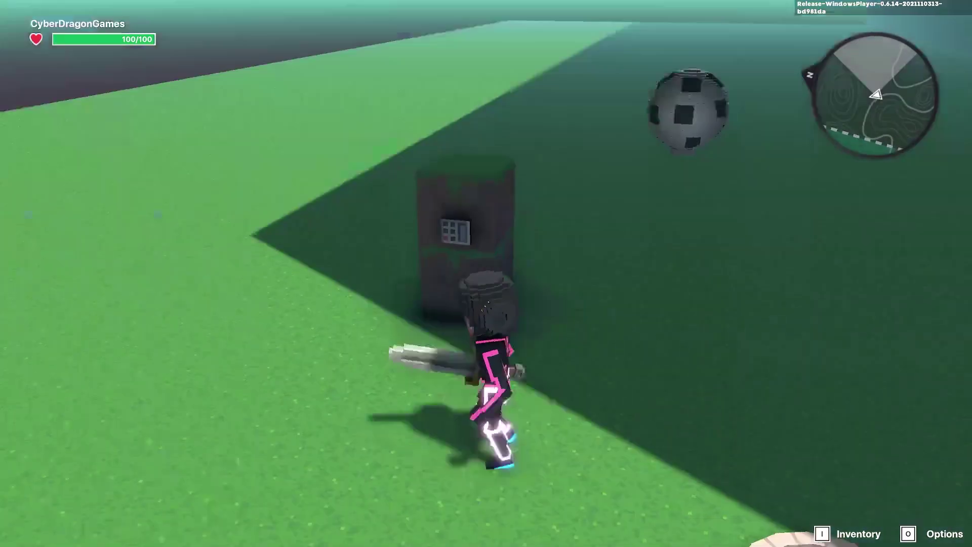
pyautogui.press('w')
pyautogui.press('w')
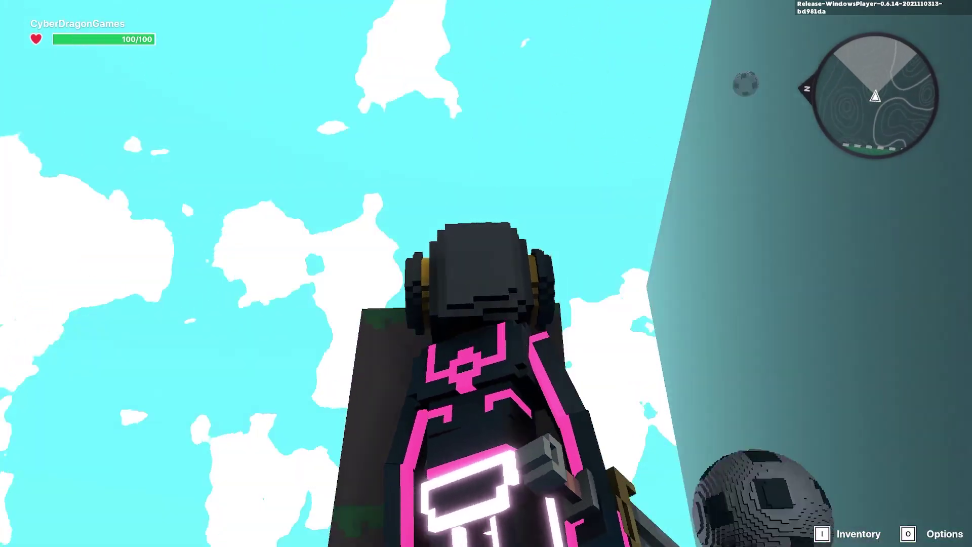
pyautogui.press('s')
pyautogui.press('Escape')
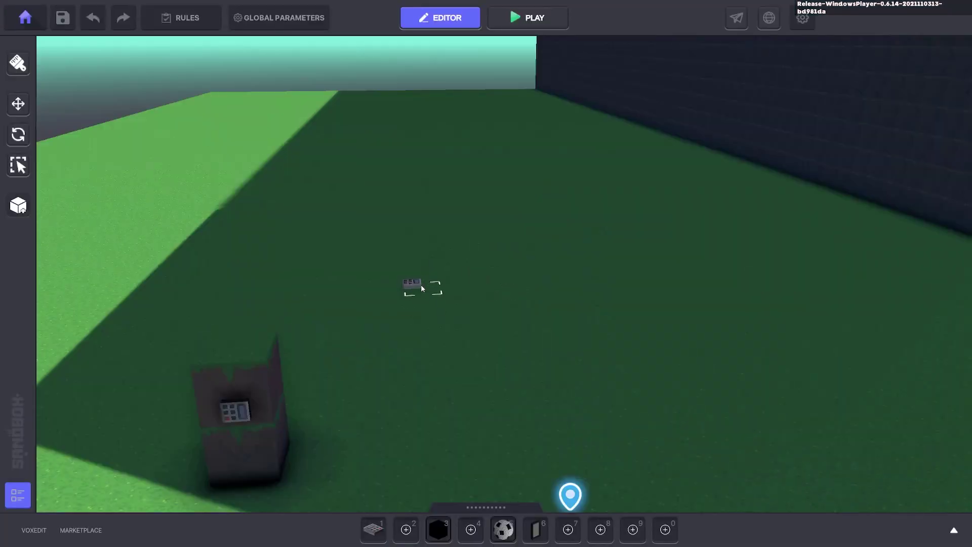
# Rotate the floating asset spawner switch about its Z axis to 315°
pyautogui.click(417, 284)
pyautogui.moveTo(304, 254); pyautogui.dragTo(1, 130, button='right')
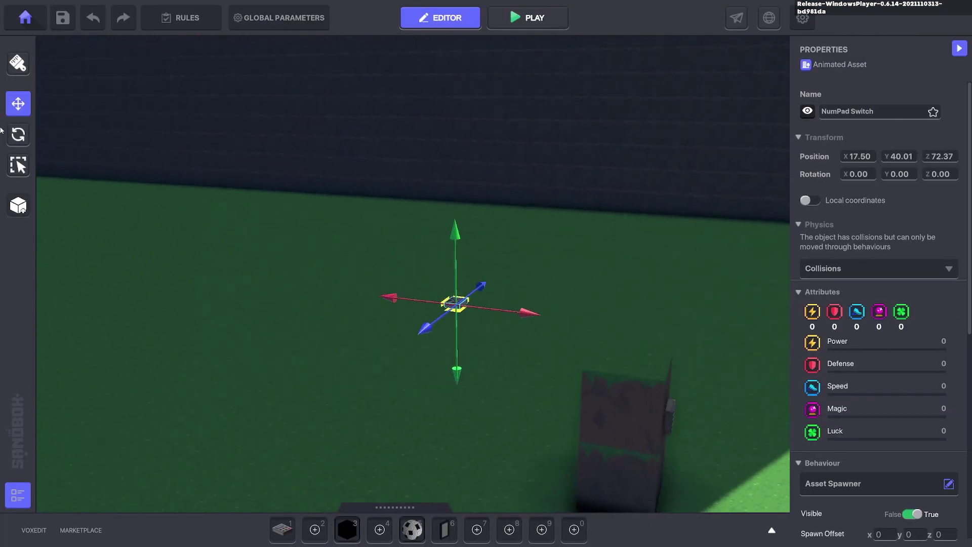
pyautogui.click(18, 134)
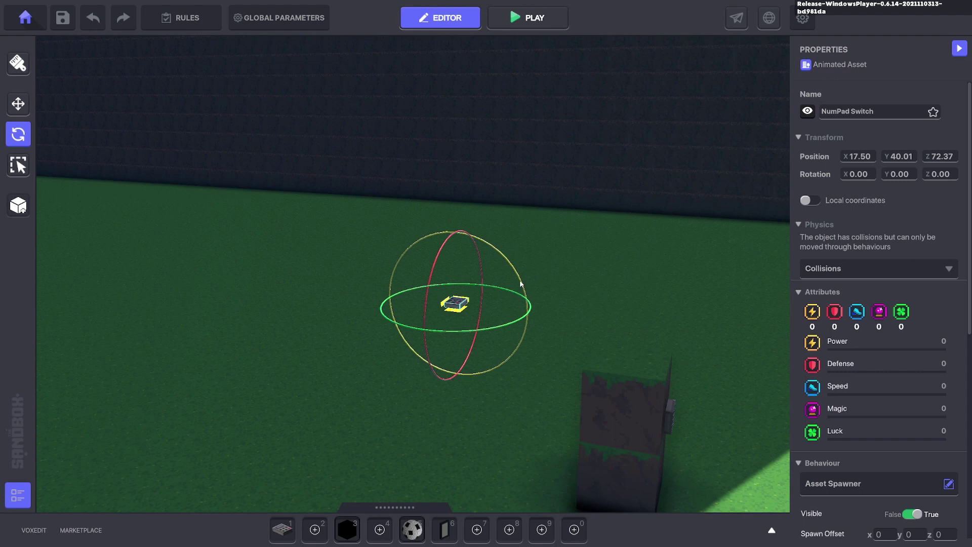
pyautogui.moveTo(506, 262); pyautogui.dragTo(469, 225)
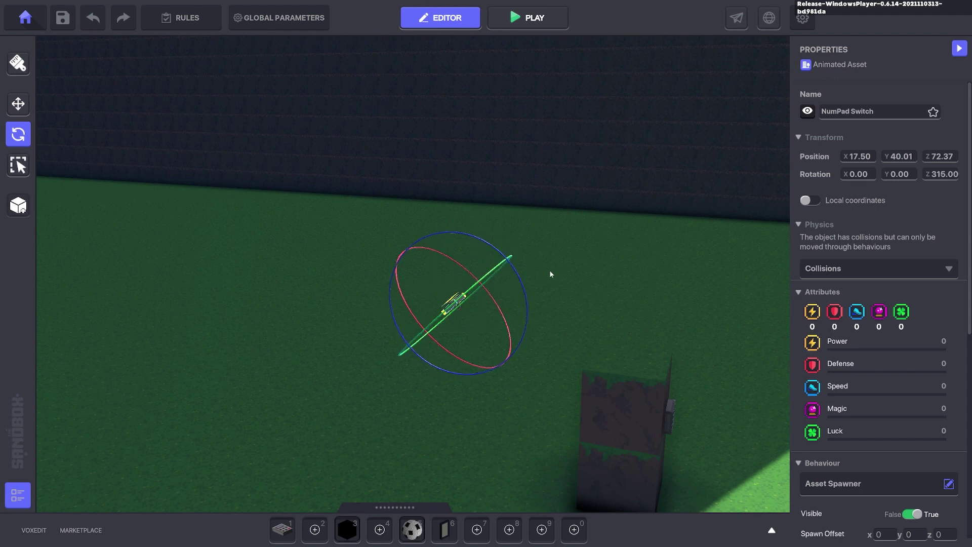
pyautogui.moveTo(567, 329); pyautogui.dragTo(476, 91, button='right')
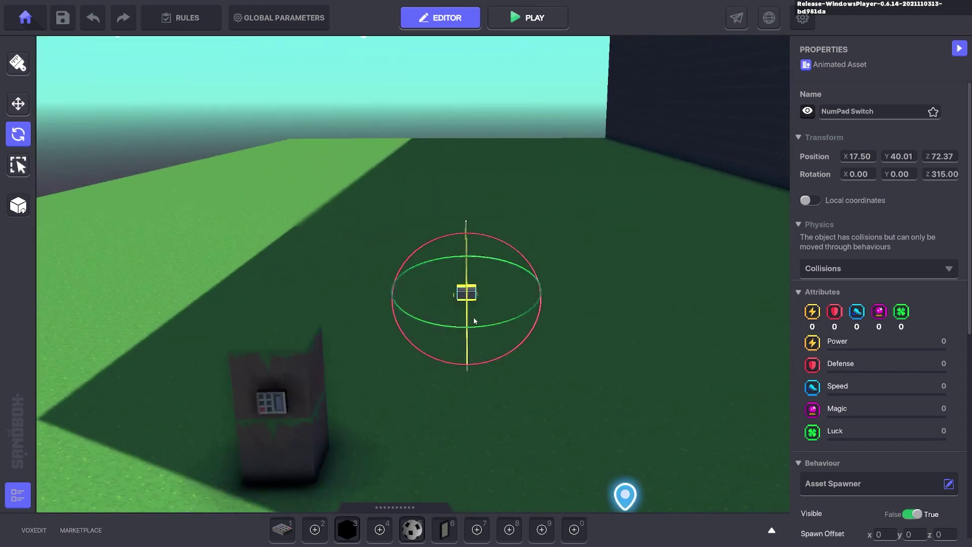
# Play-test the tilted spawner by spawning several balls from the pillar's switch, and return to the editor
pyautogui.click(528, 18)
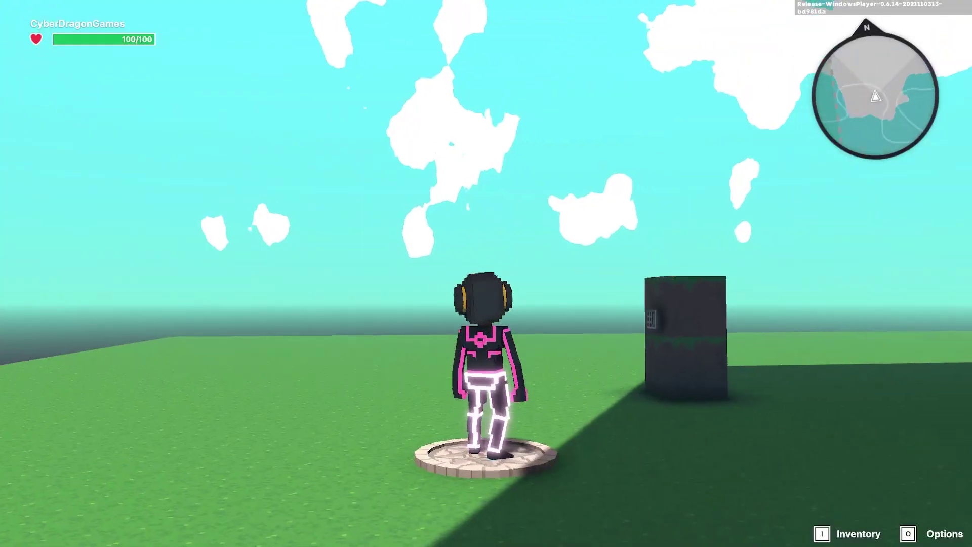
pyautogui.press('w')
pyautogui.press('w')
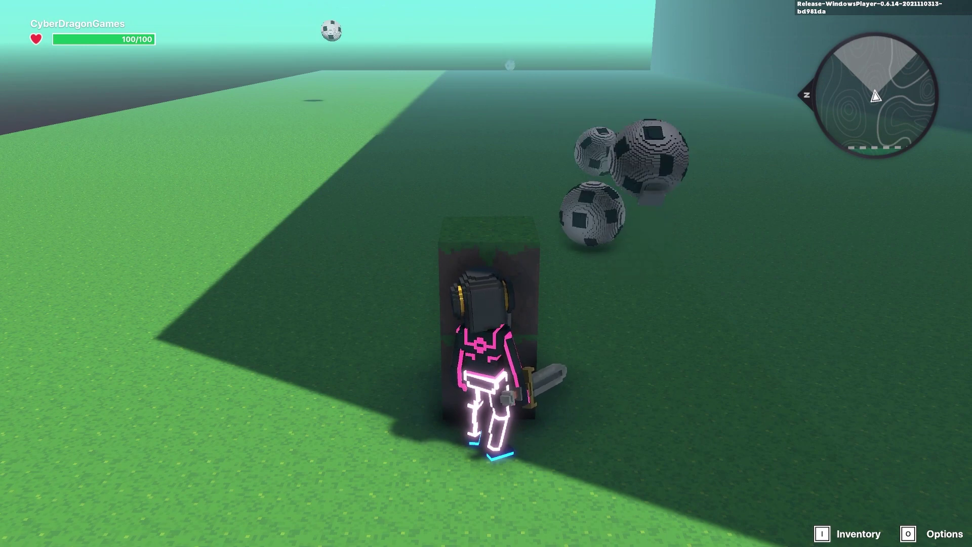
pyautogui.press('Escape')
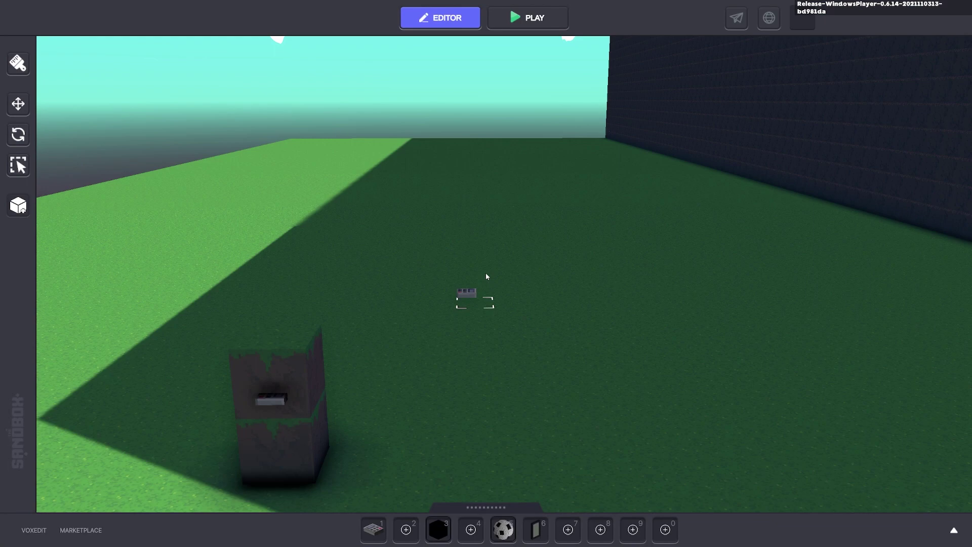
# Set the tilted spawner's spawn offset y value to 0.75
pyautogui.moveTo(463, 291); pyautogui.dragTo(711, 298, button='right')
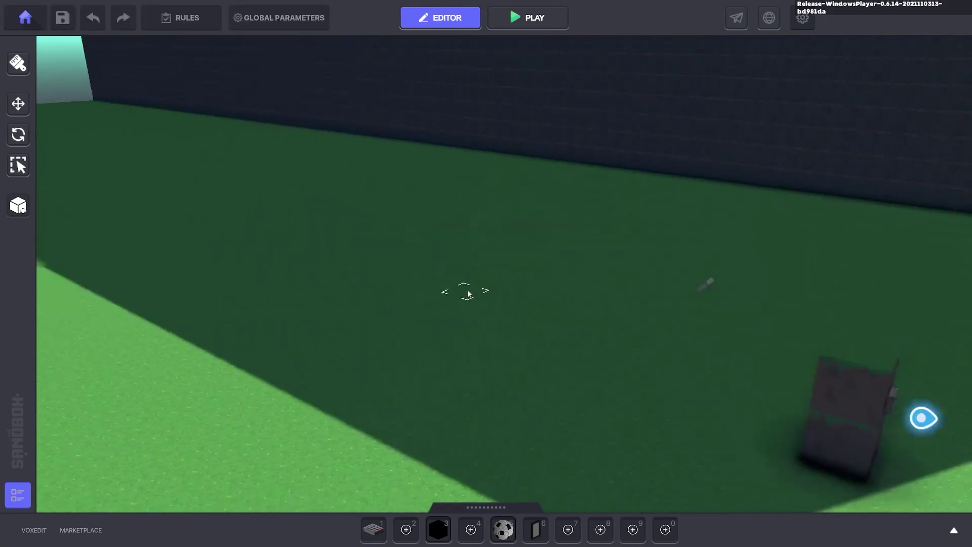
pyautogui.click(709, 287)
pyautogui.scroll(-5, 938, 427)
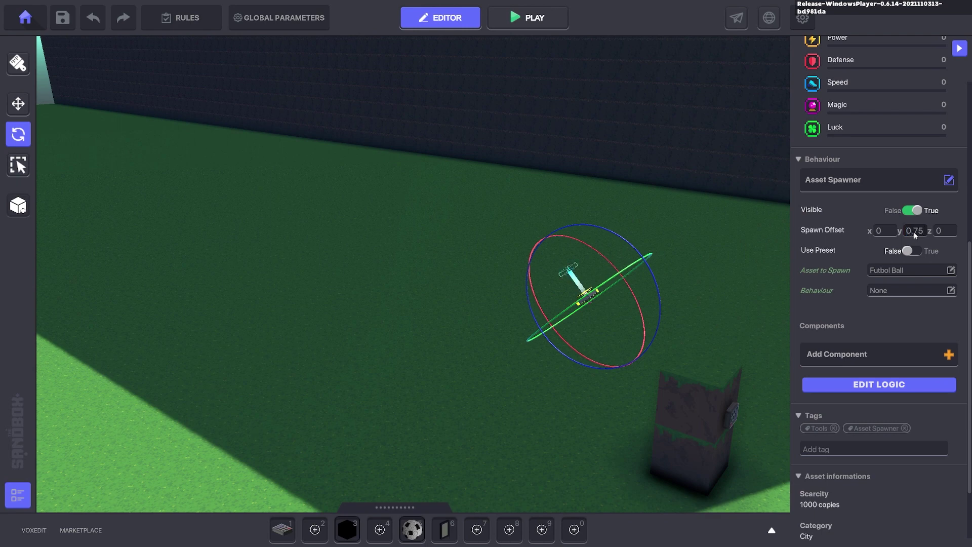
pyautogui.scroll(3, 725, 226)
# Play-test the new spawn offset by triggering the pillar's switch, and return to the editor
pyautogui.moveTo(377, 271); pyautogui.dragTo(440, 223, button='right')
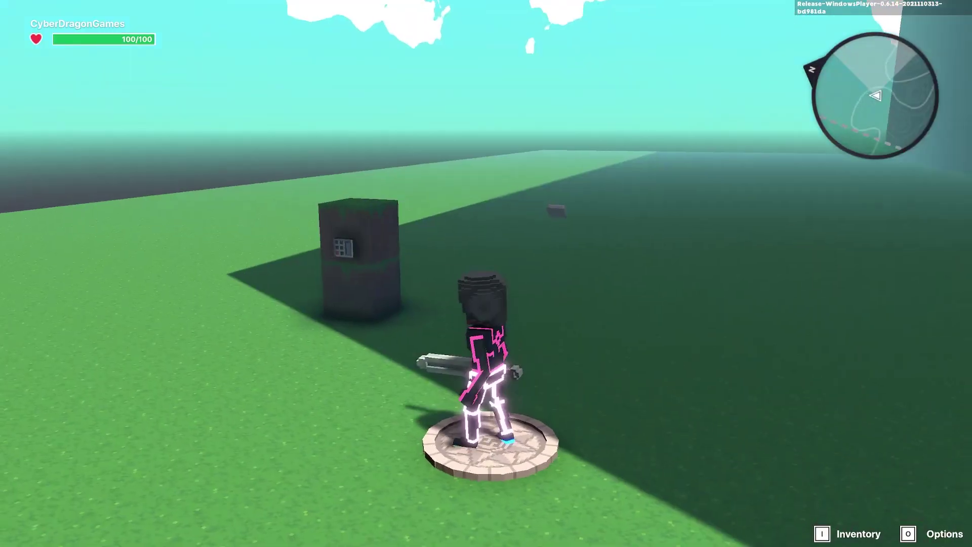
pyautogui.press('w')
pyautogui.press('a')
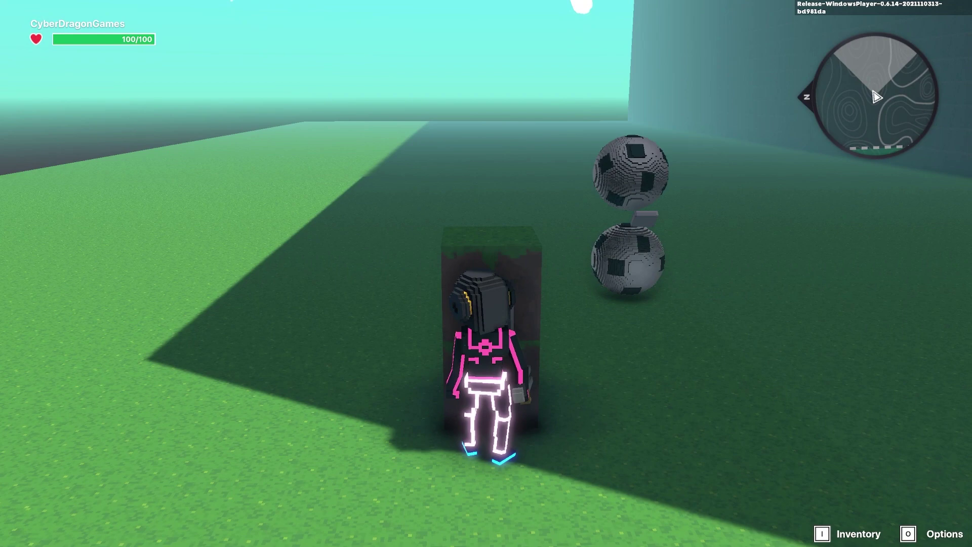
pyautogui.press('Escape')
# Place another NumPad Switch on the grass near the spawner, and move the spawner to about X 18, Y 39.51, Z 72
pyautogui.click(374, 529)
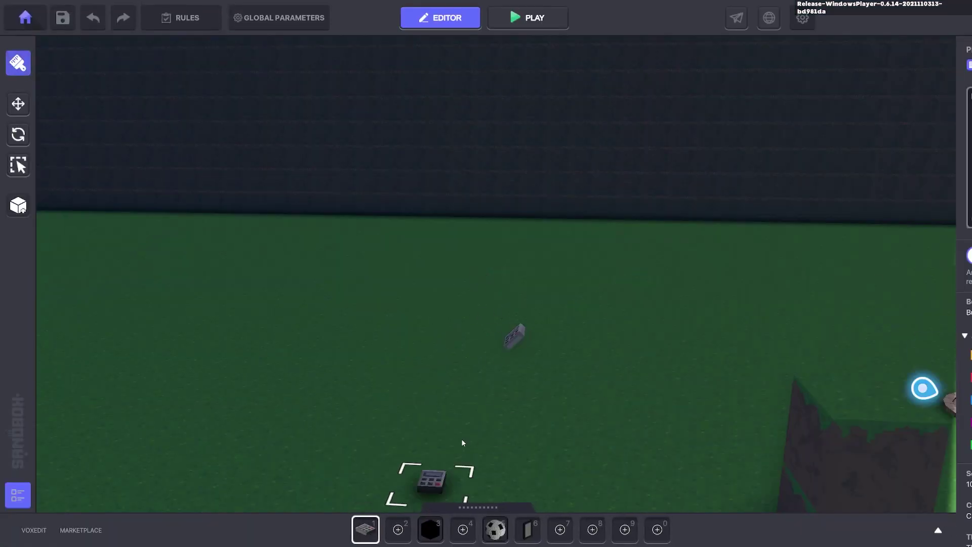
pyautogui.click(436, 423)
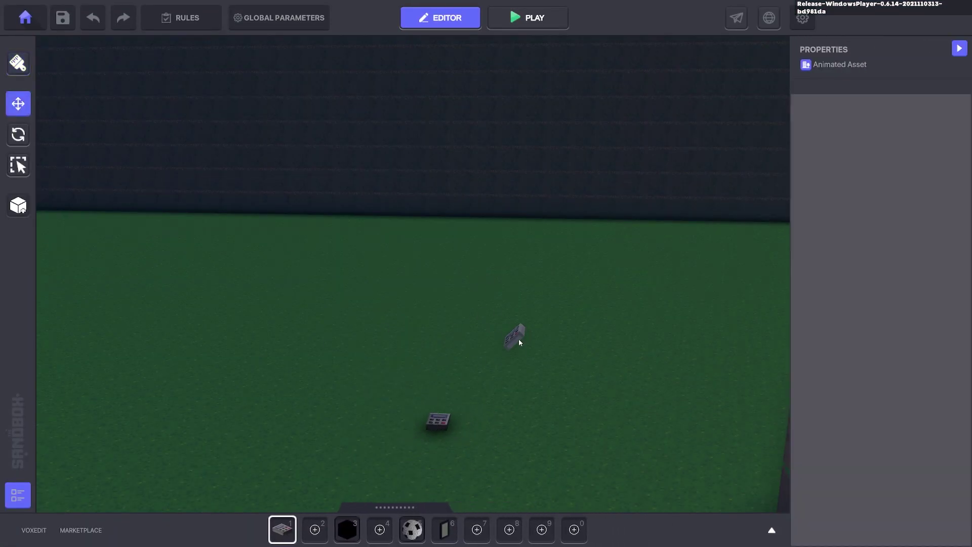
pyautogui.click(519, 338)
pyautogui.moveTo(560, 299); pyautogui.dragTo(528, 322)
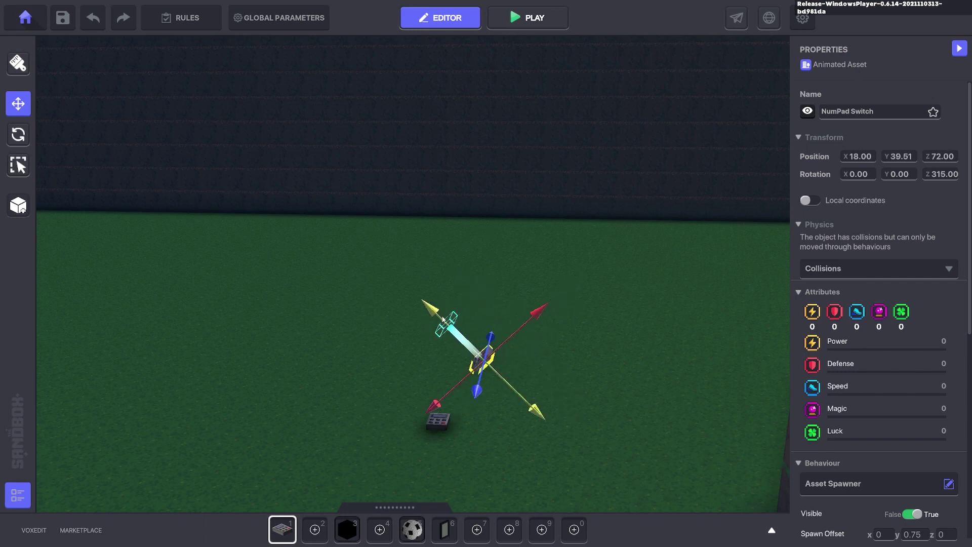
pyautogui.moveTo(443, 319)
pyautogui.mouseDown()
pyautogui.moveTo(466, 338)
pyautogui.moveTo(437, 331)
pyautogui.moveTo(441, 304)
pyautogui.mouseUp()
# Raise the newly placed switch to about Y 40.01, shift it sideways along X above the spawner, and play-test the arrangement
pyautogui.click(437, 419)
pyautogui.moveTo(506, 360); pyautogui.dragTo(537, 363)
pyautogui.moveTo(588, 370); pyautogui.dragTo(574, 378, button='right')
pyautogui.moveTo(469, 255); pyautogui.dragTo(469, 243)
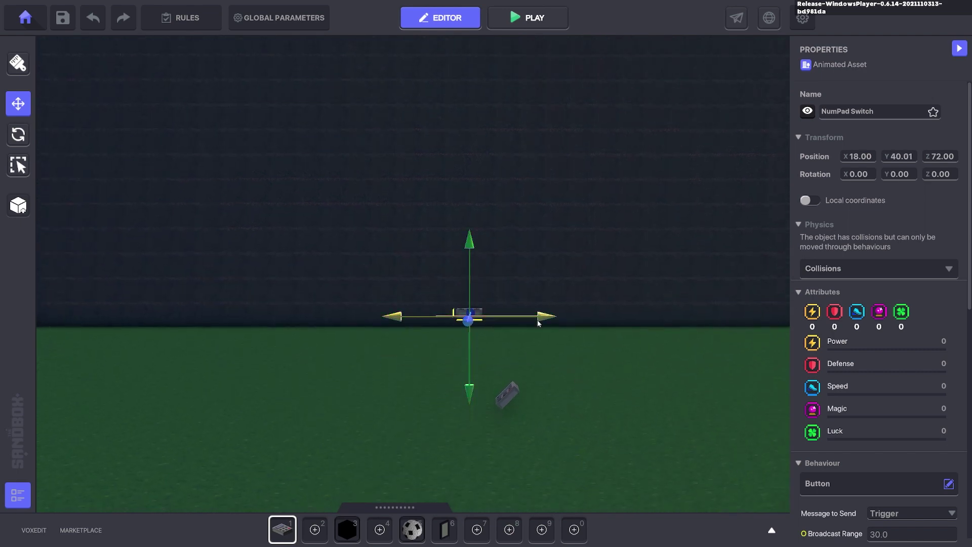
pyautogui.moveTo(535, 317); pyautogui.dragTo(496, 312)
pyautogui.click(590, 341)
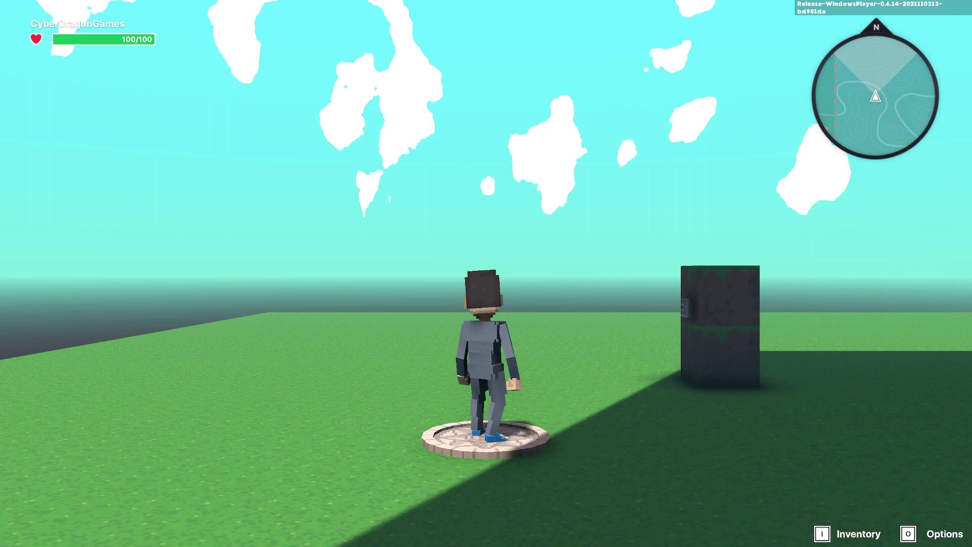
pyautogui.press('w')
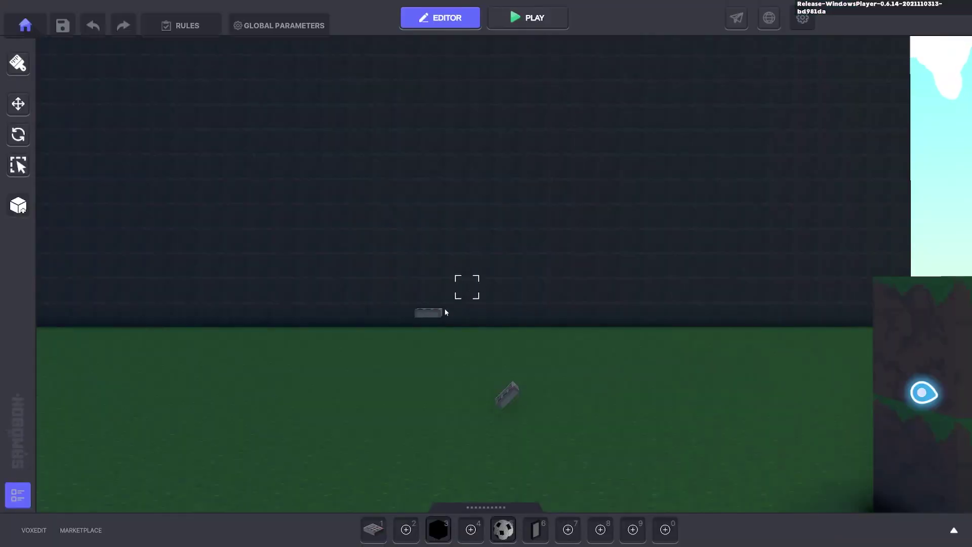
# Set the newly placed switch's behaviour to None and remove its Indicator component
pyautogui.click(437, 313)
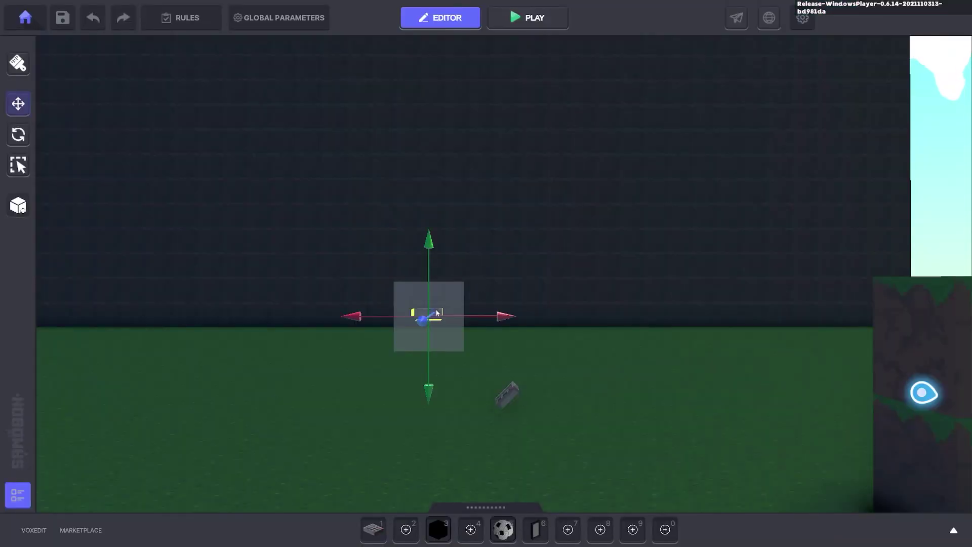
pyautogui.scroll(-3, 854, 323)
pyautogui.click(825, 332)
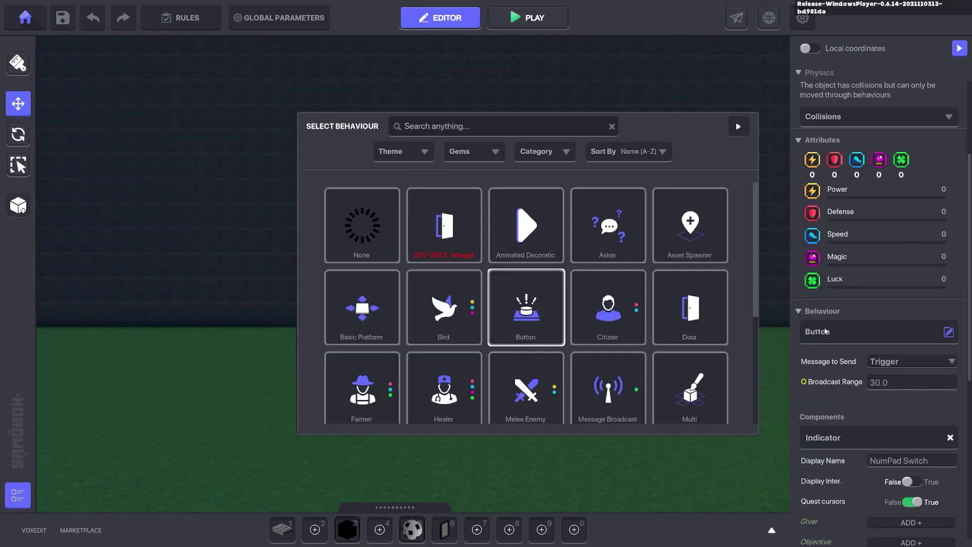
pyautogui.click(384, 239)
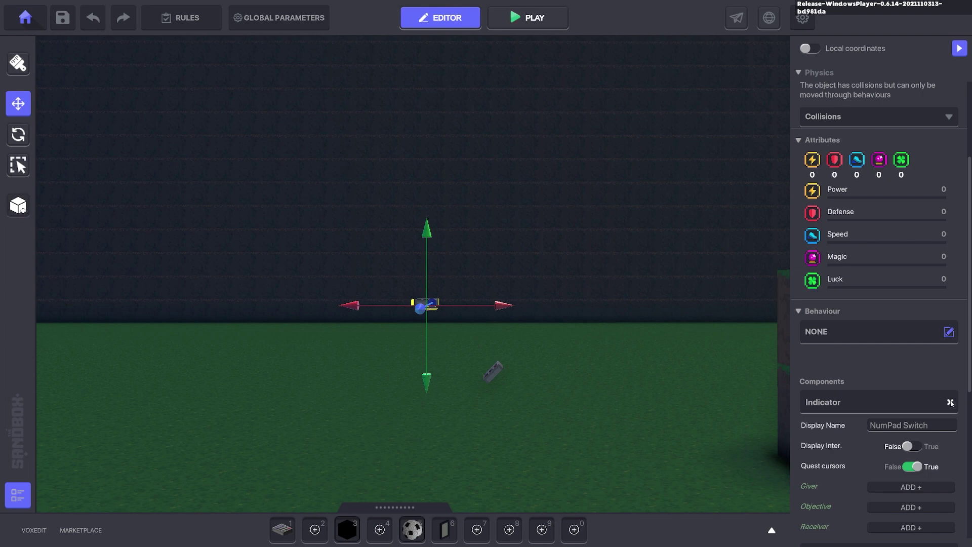
pyautogui.click(950, 402)
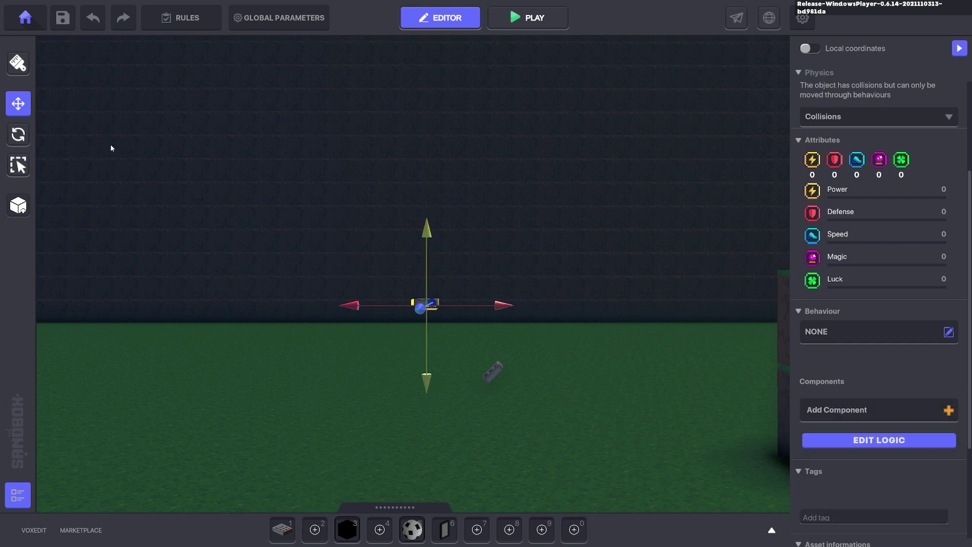
# Rotate the newly placed switch about its Z axis to tilt it the same way as the spawner
pyautogui.press('r')
pyautogui.moveTo(565, 275); pyautogui.dragTo(528, 292, button='right')
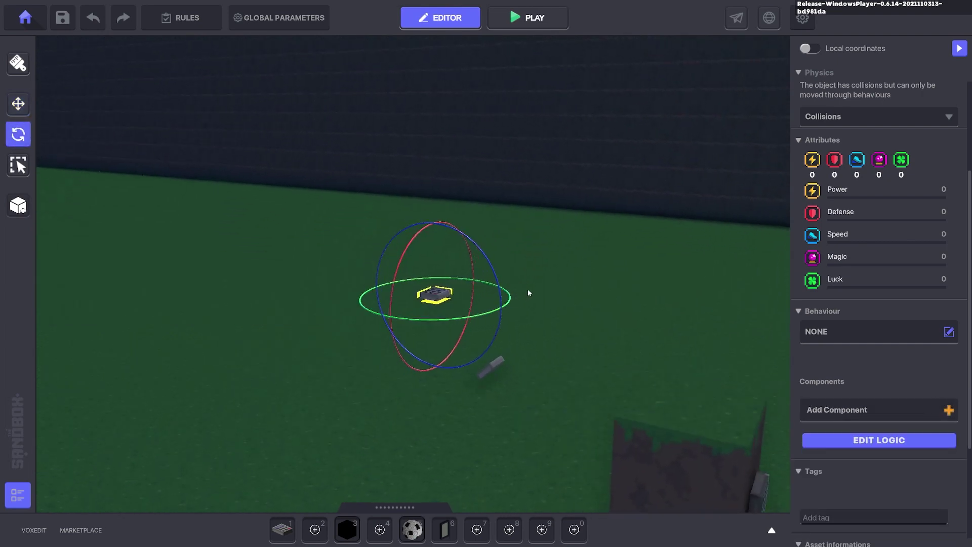
pyautogui.moveTo(484, 257); pyautogui.dragTo(449, 211)
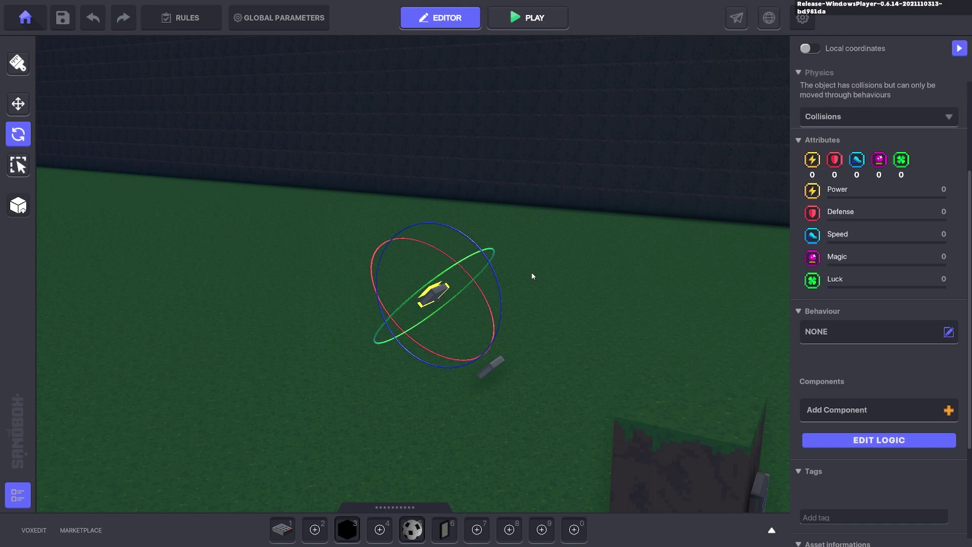
# Play-test the two tilted switches by walking to the pillar and triggering its switch to spawn several balls
pyautogui.moveTo(541, 341); pyautogui.dragTo(591, 331, button='right')
pyautogui.click(588, 331)
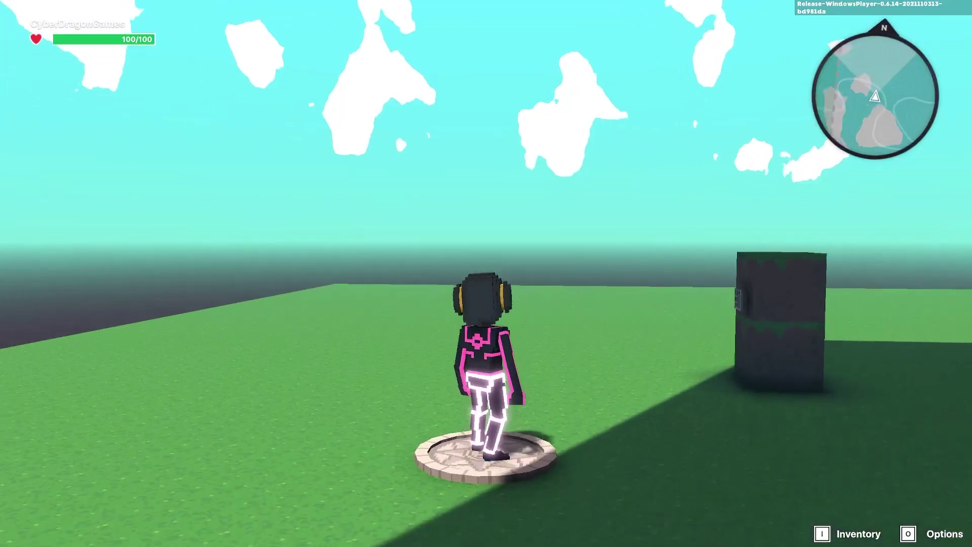
pyautogui.press('w')
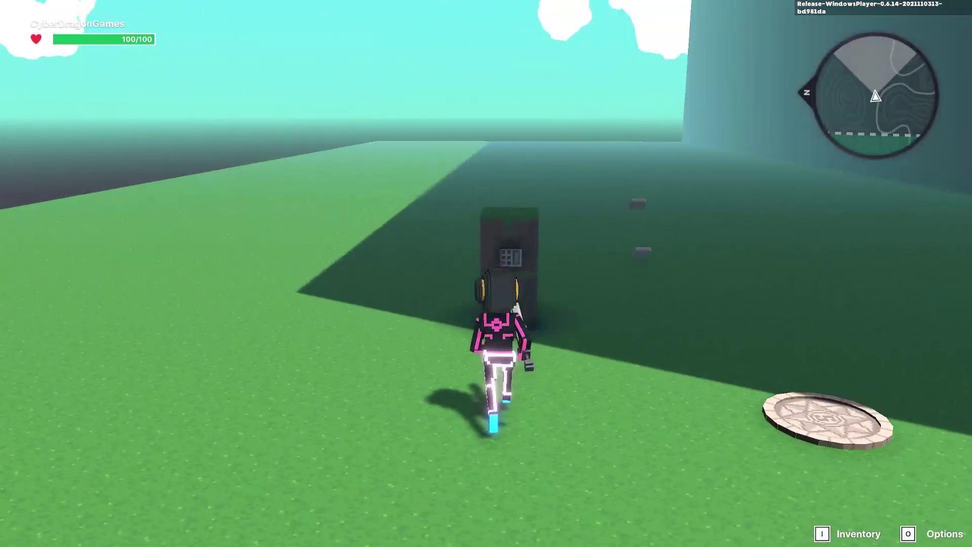
pyautogui.press('s')
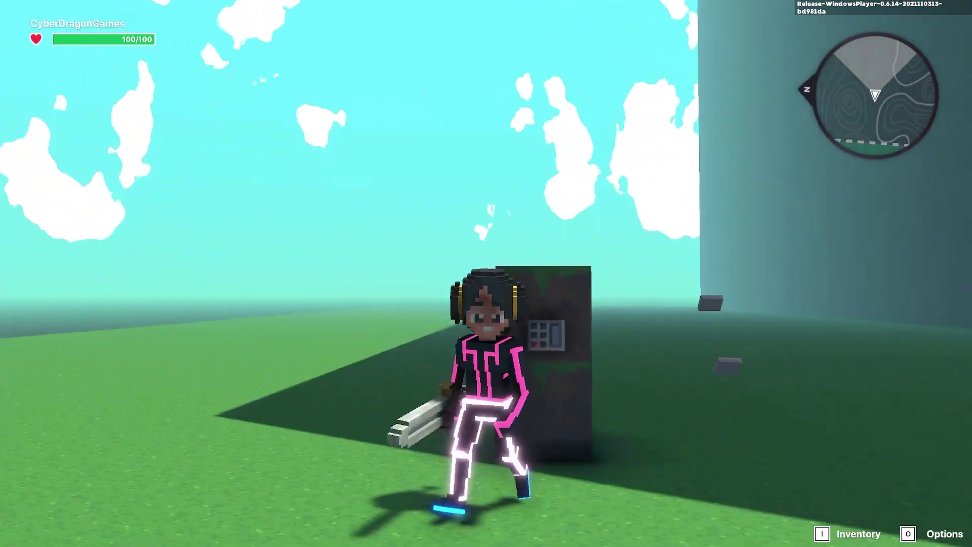
pyautogui.press('w')
pyautogui.press('w')
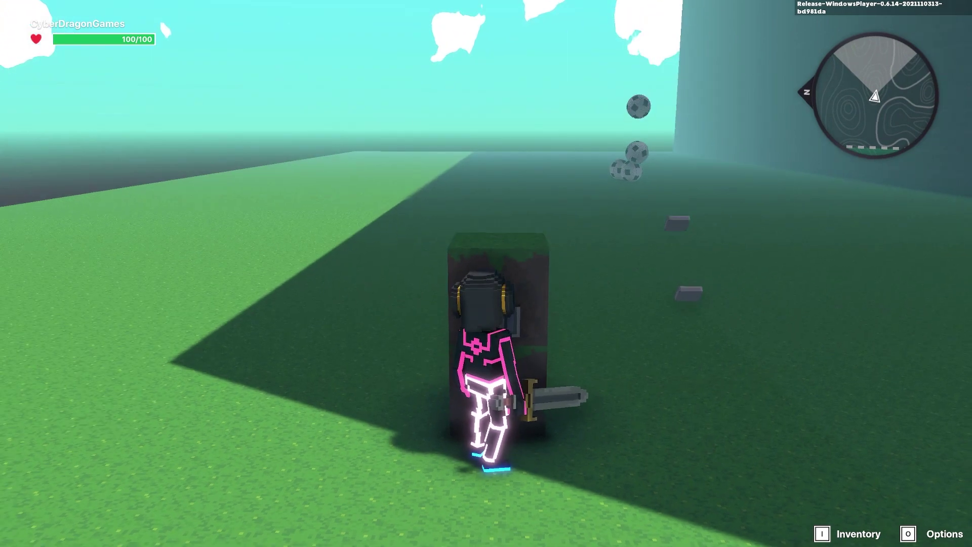
# Stop the play-test and set the Duration of the pillar's NumPad Switch to 0.1
pyautogui.press('Escape')
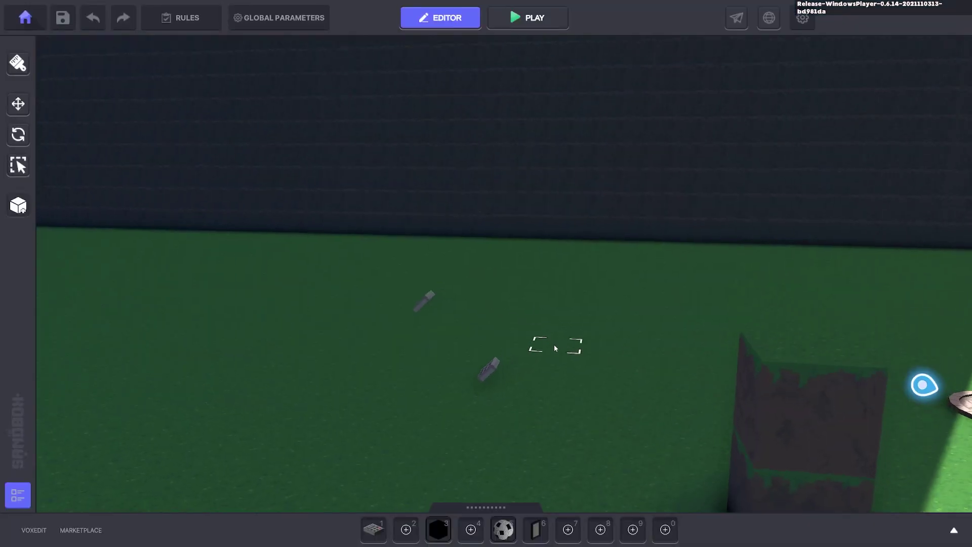
pyautogui.press('d')
pyautogui.moveTo(554, 348); pyautogui.dragTo(493, 346, button='right')
pyautogui.click(192, 455)
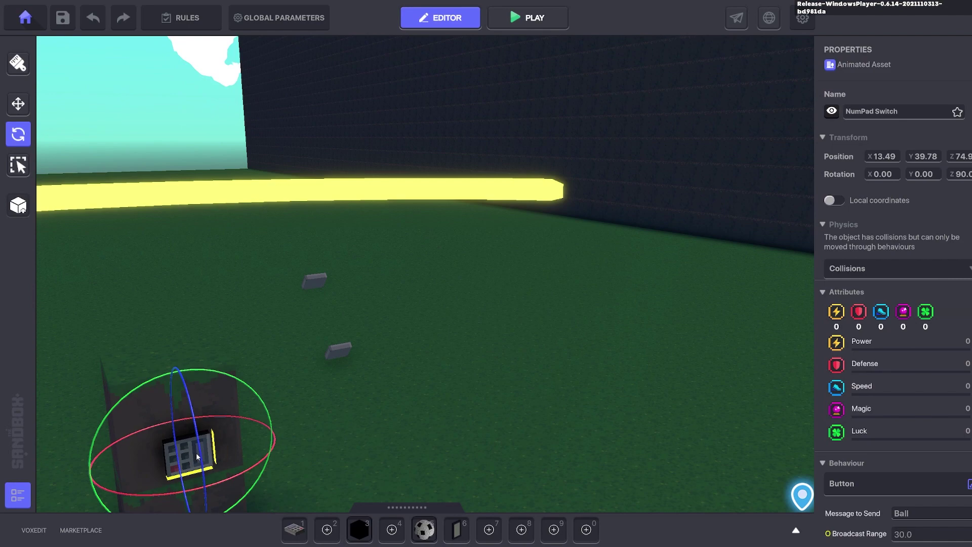
pyautogui.scroll(-4, 882, 384)
pyautogui.click(880, 406)
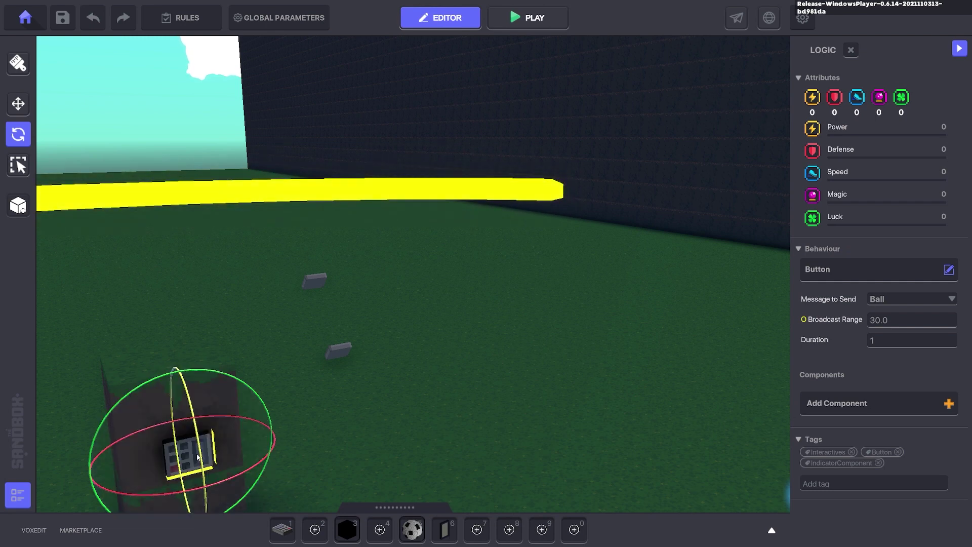
pyautogui.click(893, 343)
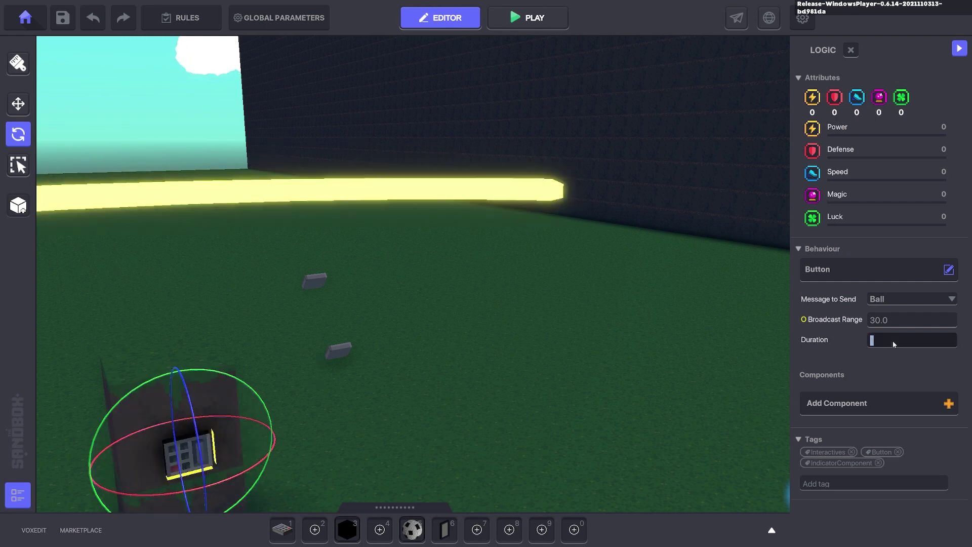
pyautogui.write('0.1')
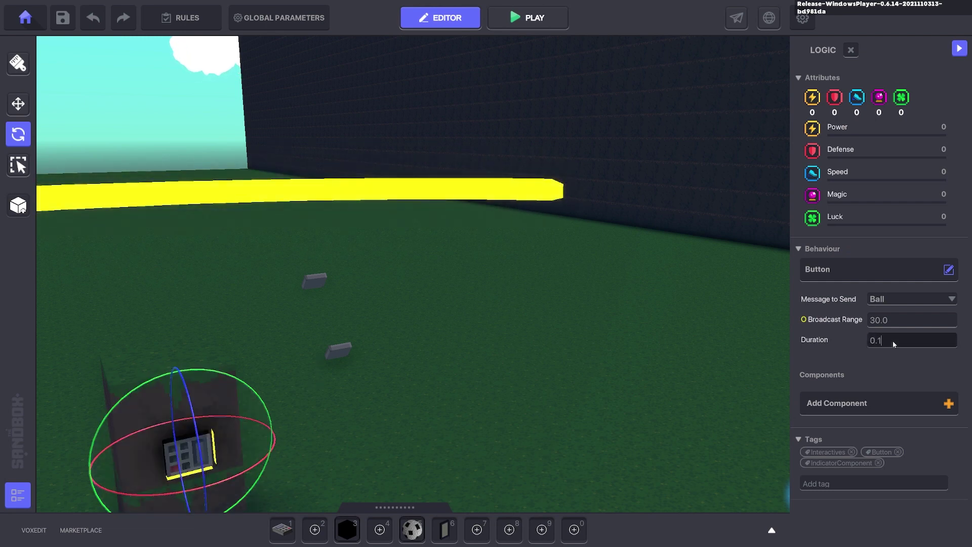
# Set the asset spawner's Delay Between Spawns to 0.1
pyautogui.click(341, 348)
pyautogui.click(895, 461)
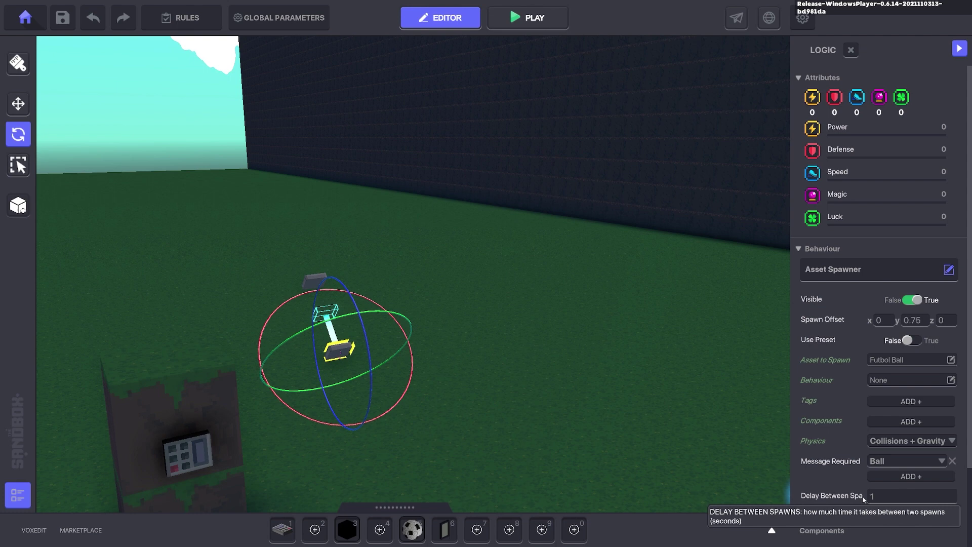
pyautogui.click(895, 498)
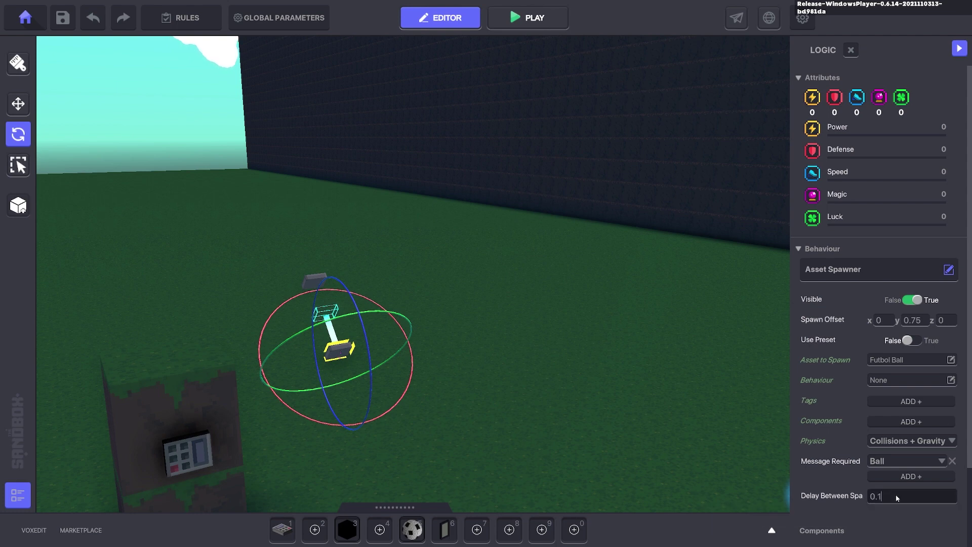
pyautogui.write('0.1')
pyautogui.press('BackSpace')
pyautogui.press('BackSpace')
# Play-test the shorter delays by walking to the pillar and triggering its switch to spawn balls repeatedly
pyautogui.click(515, 389)
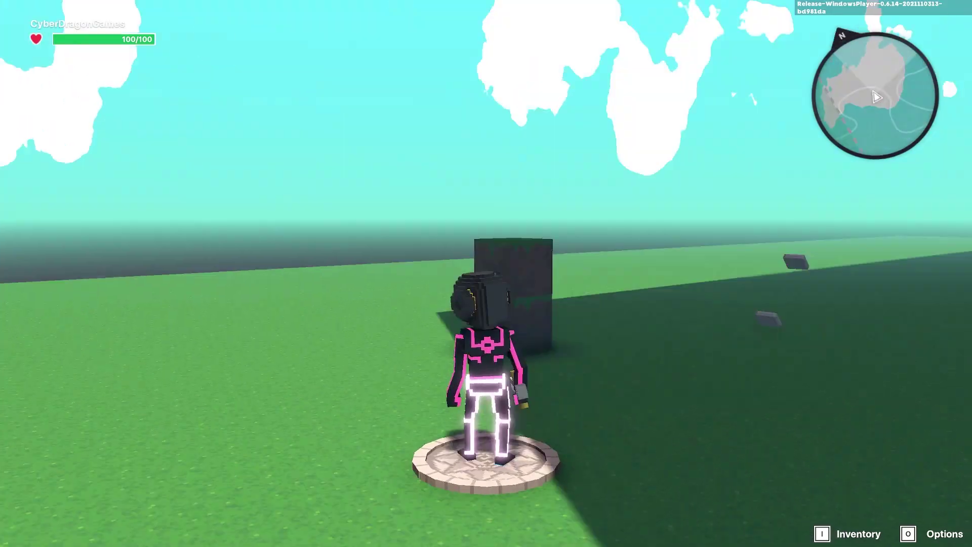
pyautogui.press('a')
pyautogui.press('w')
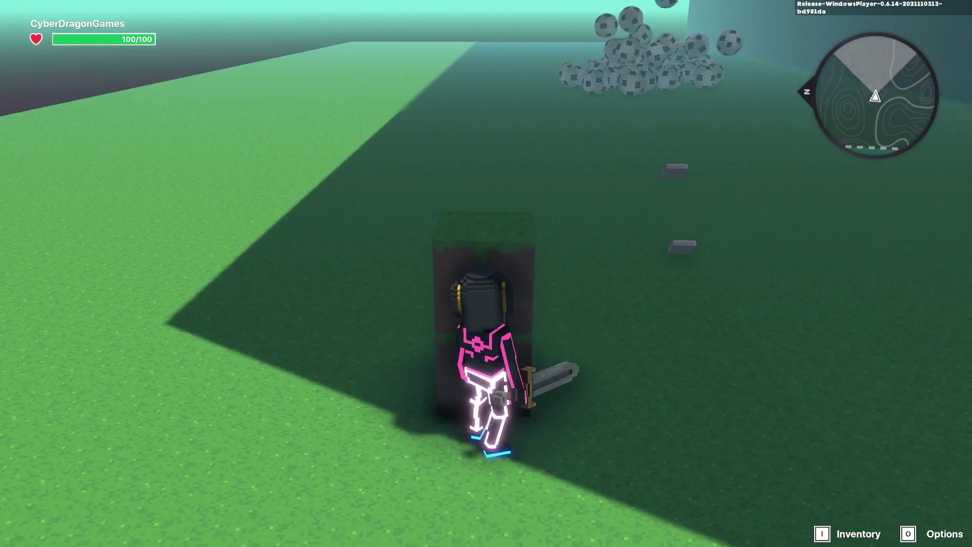
pyautogui.press('Escape')
# Place another NumPad Switch on the ground beside the tilted spawner
pyautogui.moveTo(455, 334); pyautogui.dragTo(489, 343, button='right')
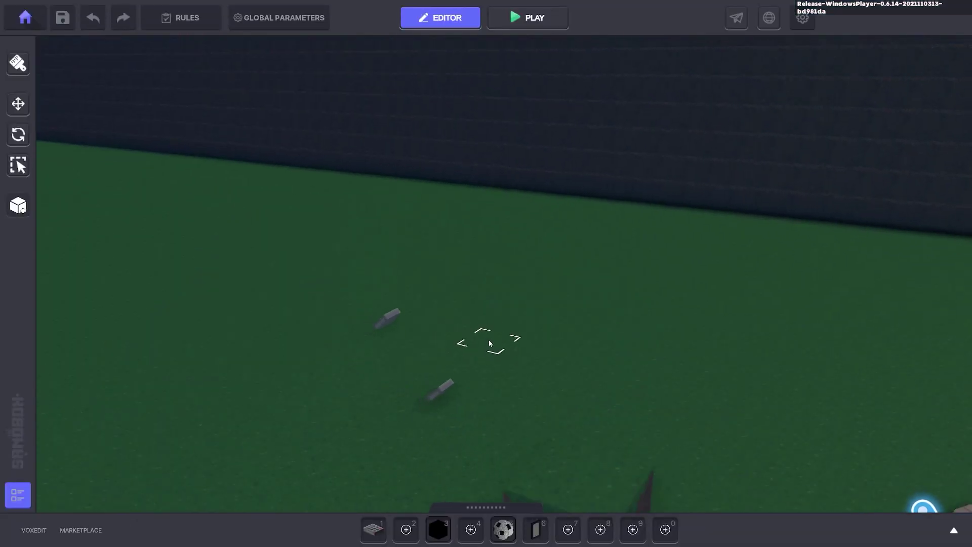
pyautogui.press('1')
pyautogui.click(495, 426)
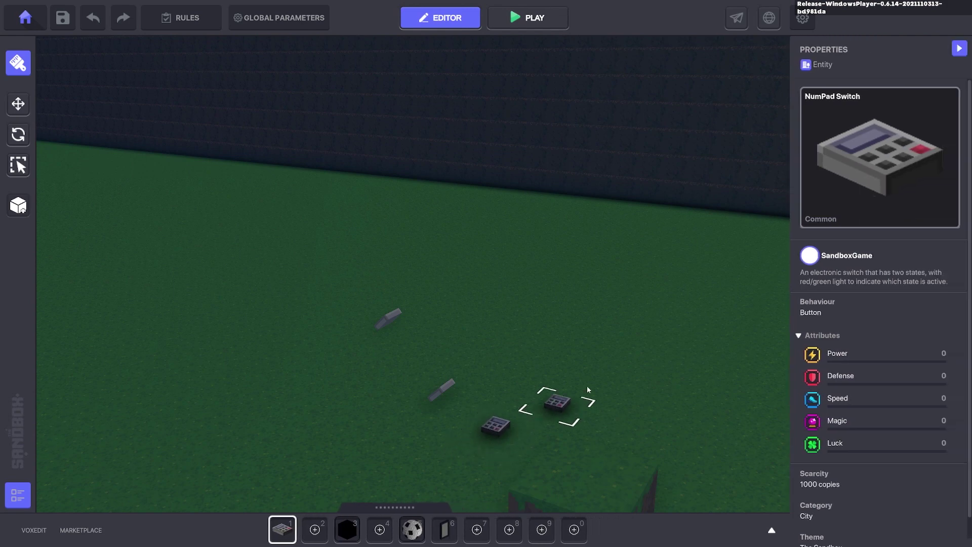
pyautogui.click(18, 165)
# Rename the asset spawner as Spawn Ball and the tilted switch above it as Spawn Block
pyautogui.click(18, 105)
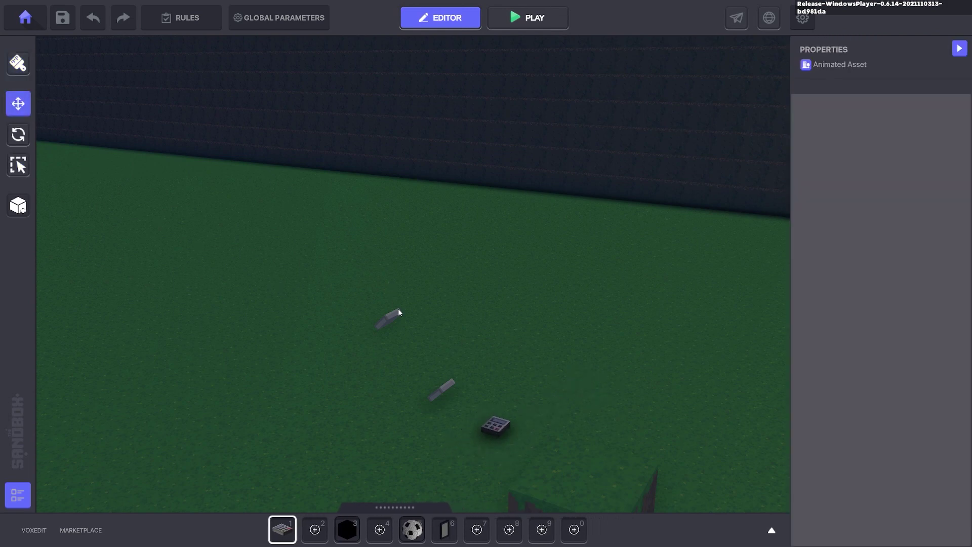
pyautogui.click(445, 387)
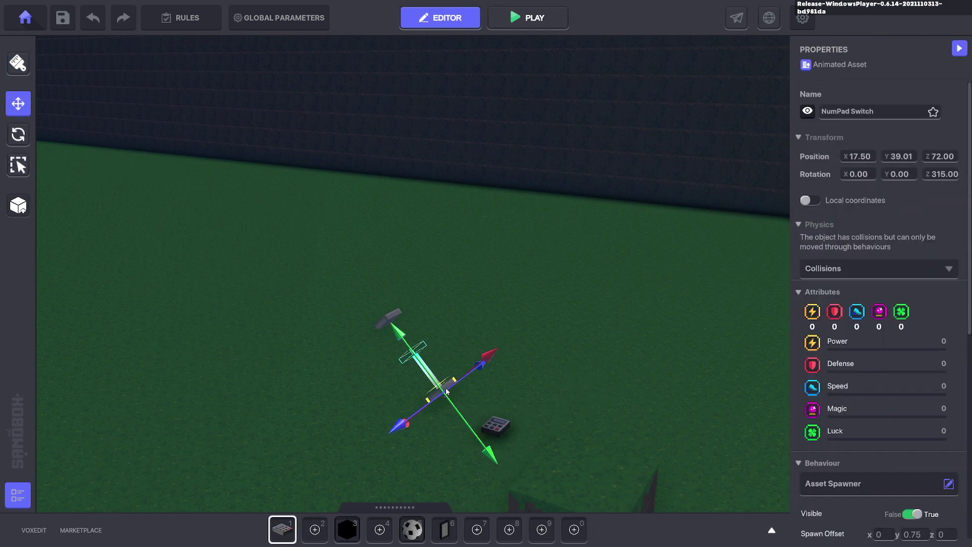
pyautogui.click(866, 110)
pyautogui.click(475, 279)
pyautogui.click(387, 315)
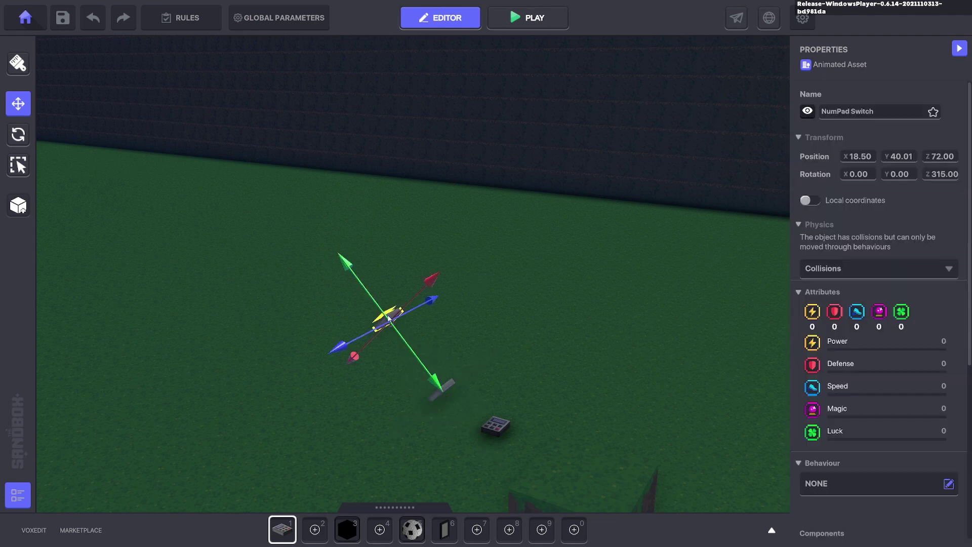
pyautogui.click(858, 110)
pyautogui.write('Spawn Block')
pyautogui.press('Return')
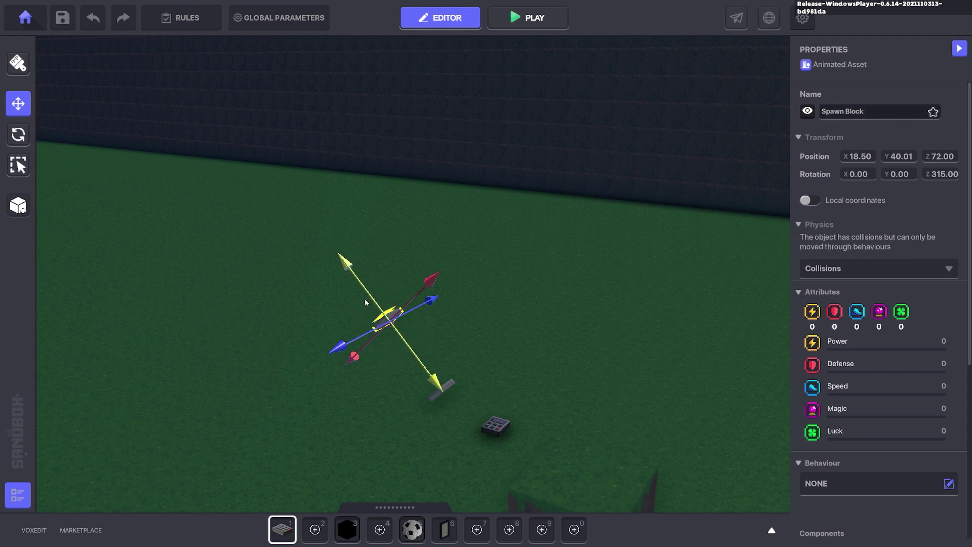
# Shift the newly placed ground switch along Z to 72.00 and rename it as Spawn Move
pyautogui.click(499, 423)
pyautogui.moveTo(615, 350); pyautogui.dragTo(508, 408, button='right')
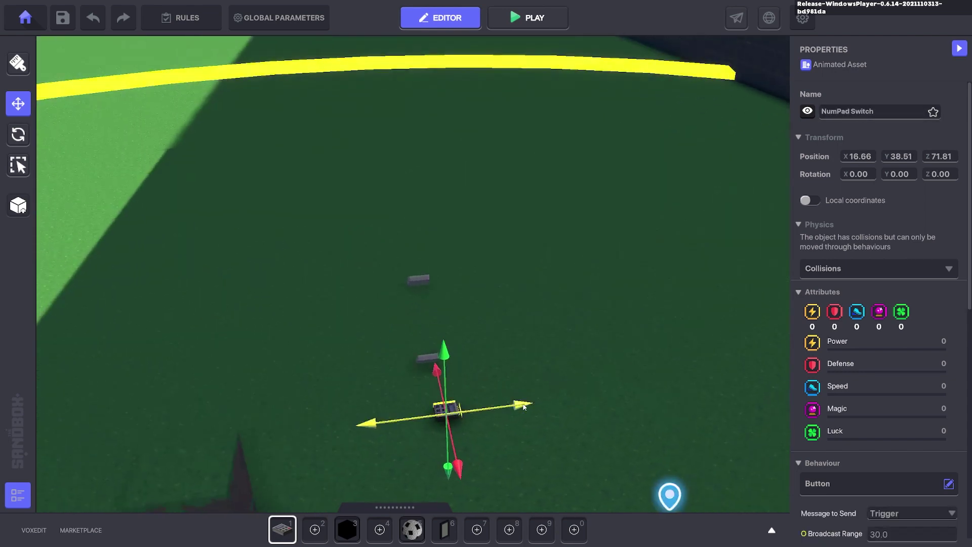
pyautogui.moveTo(506, 410); pyautogui.dragTo(503, 411)
pyautogui.click(856, 113)
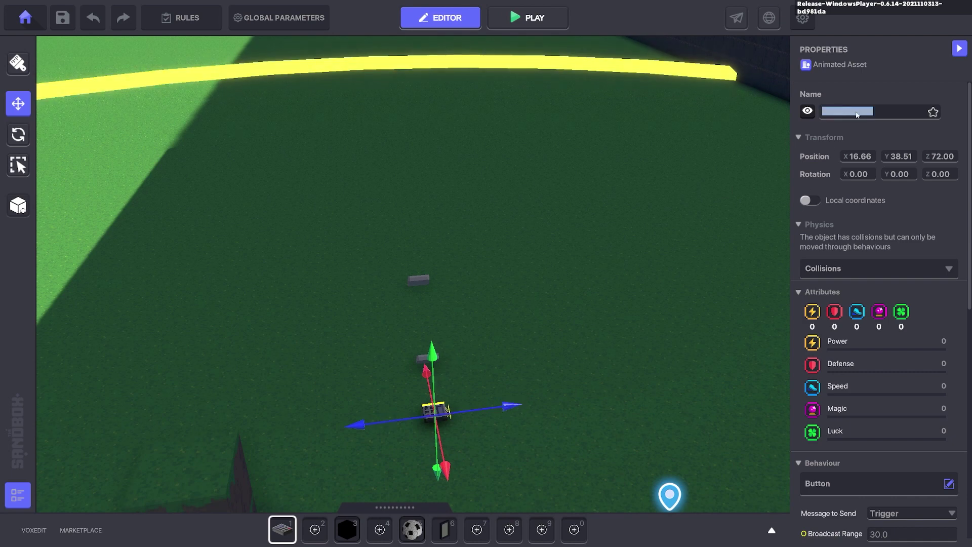
pyautogui.write('Spawn Move')
# Clear Spawn Move's Button behaviour and assign it the Basic Platform behaviour
pyautogui.click(949, 484)
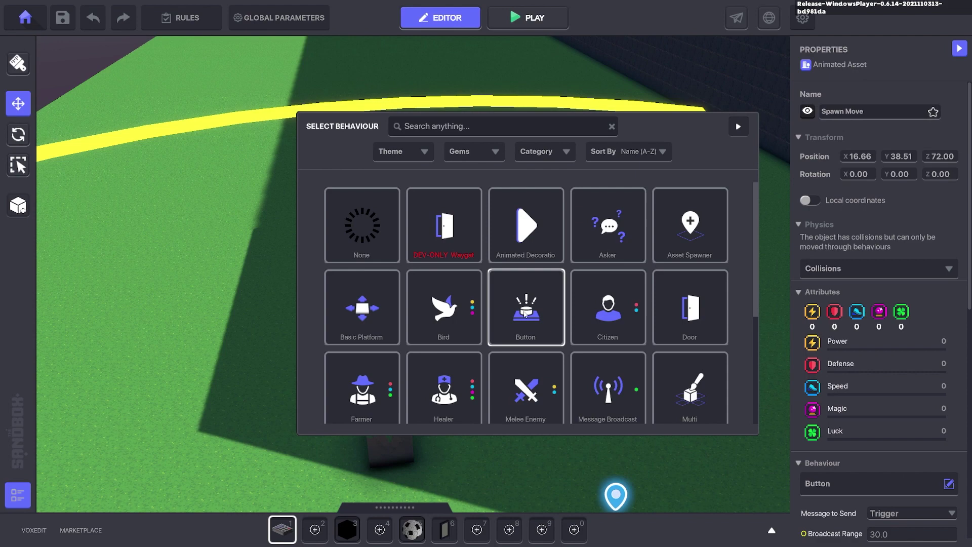
pyautogui.click(433, 252)
pyautogui.scroll(-5, 906, 423)
pyautogui.click(950, 174)
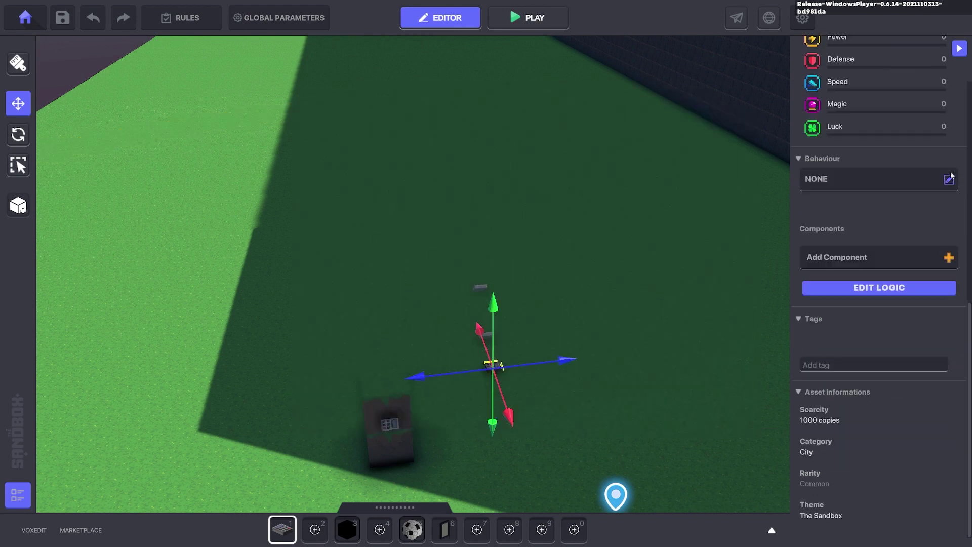
pyautogui.click(835, 177)
pyautogui.click(361, 312)
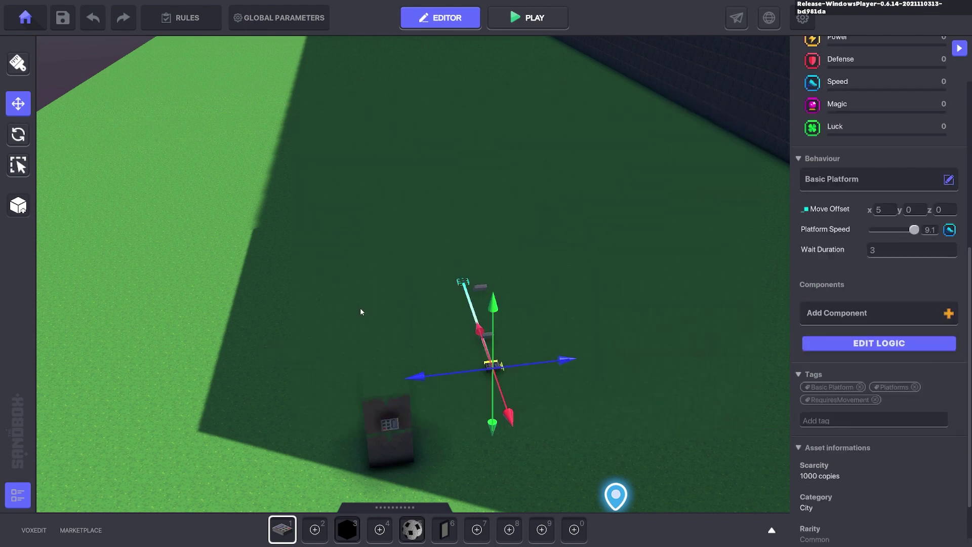
# Set Spawn Move's Wait Duration to 0, Platform Speed to 3.0 and Move Offset to X 0, Y 0, Z 20
pyautogui.click(904, 253)
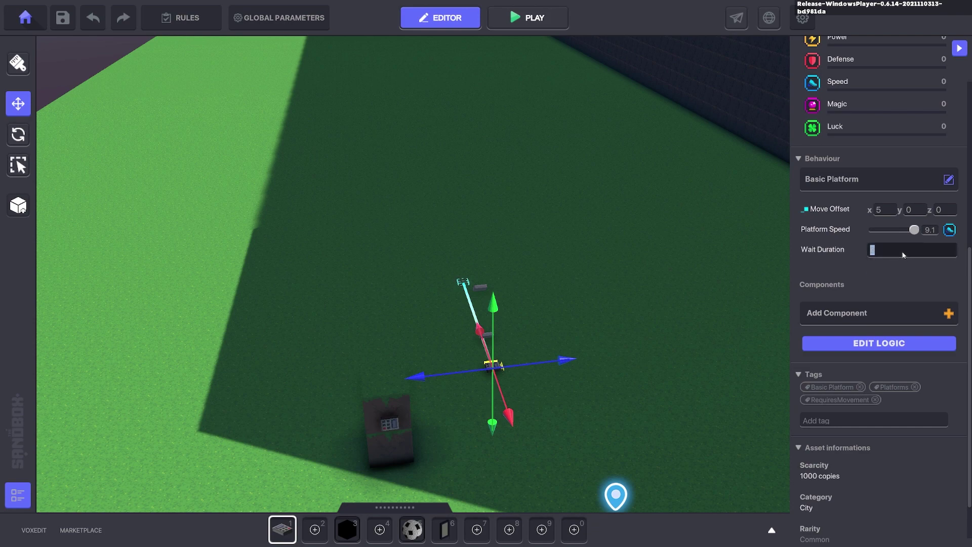
pyautogui.click(928, 230)
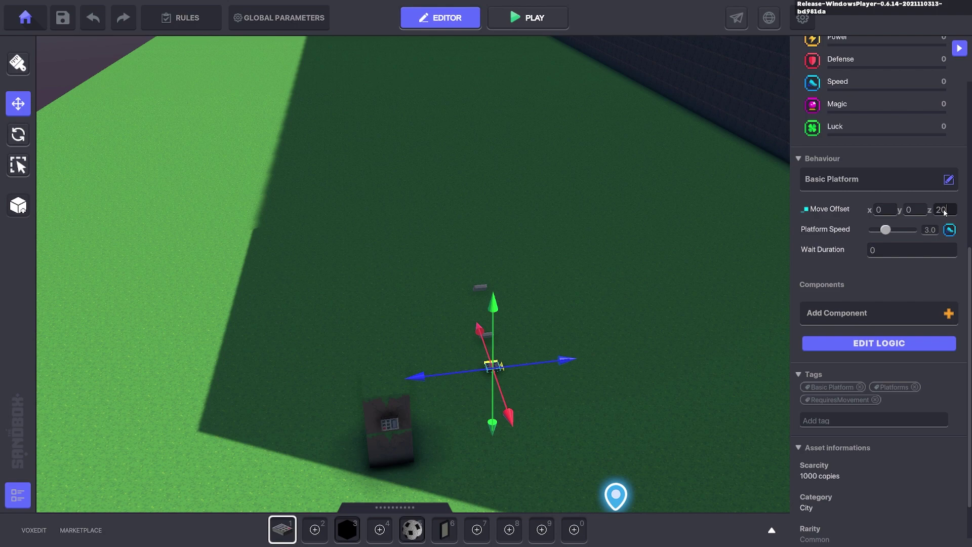
pyautogui.scroll(-6, 631, 337)
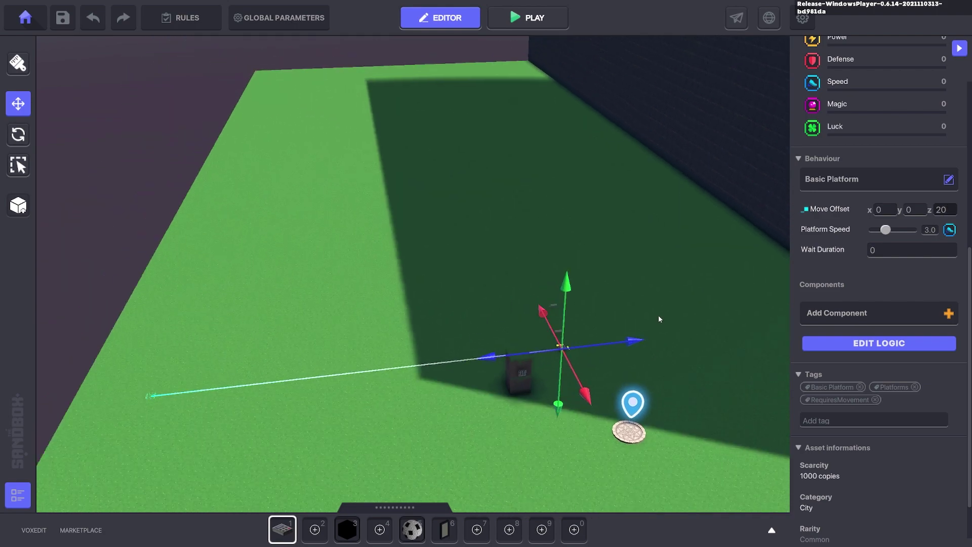
pyautogui.moveTo(663, 305); pyautogui.dragTo(566, 306, button='middle')
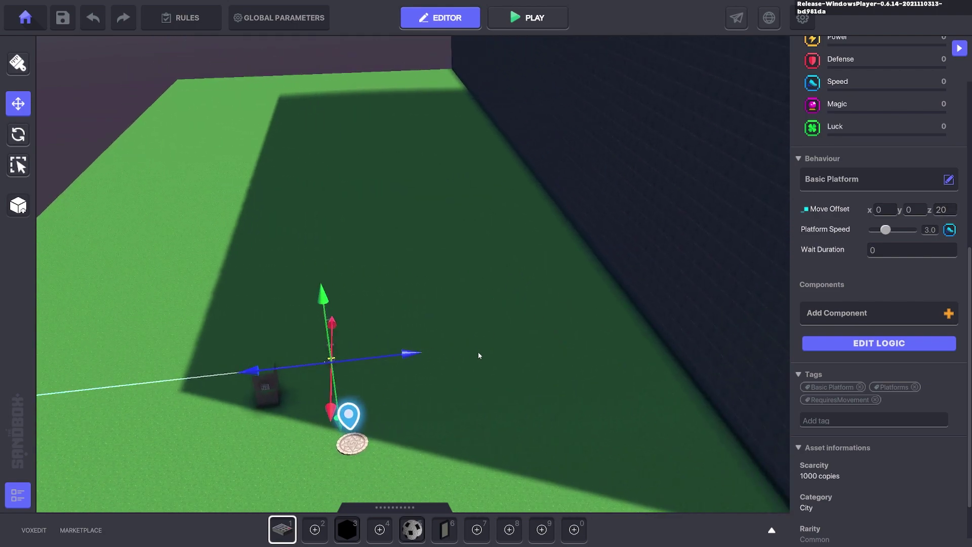
pyautogui.scroll(1, 217, 228)
# Filter the object hierarchy for "spawn" and make Spawn Ball and Spawn Block children of Spawn Move
pyautogui.click(18, 495)
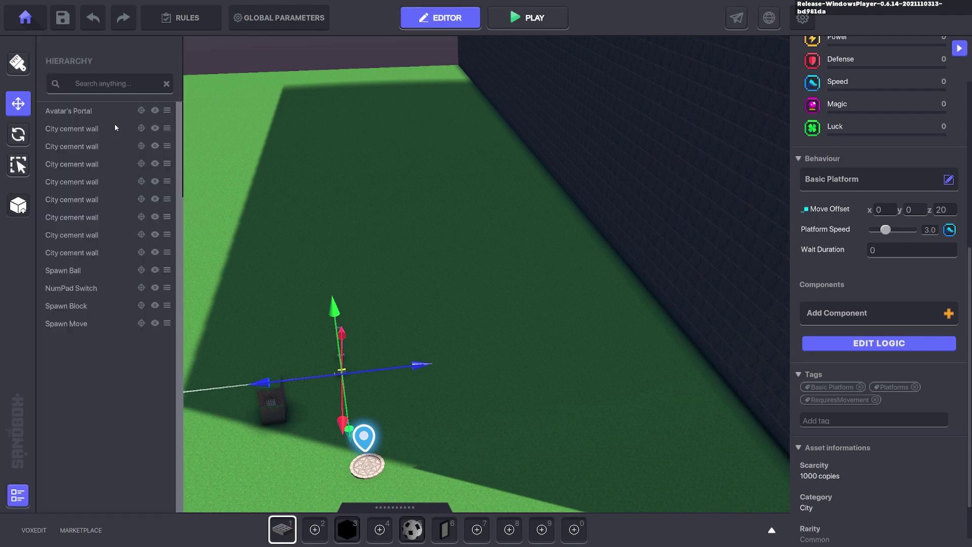
pyautogui.write('spawn')
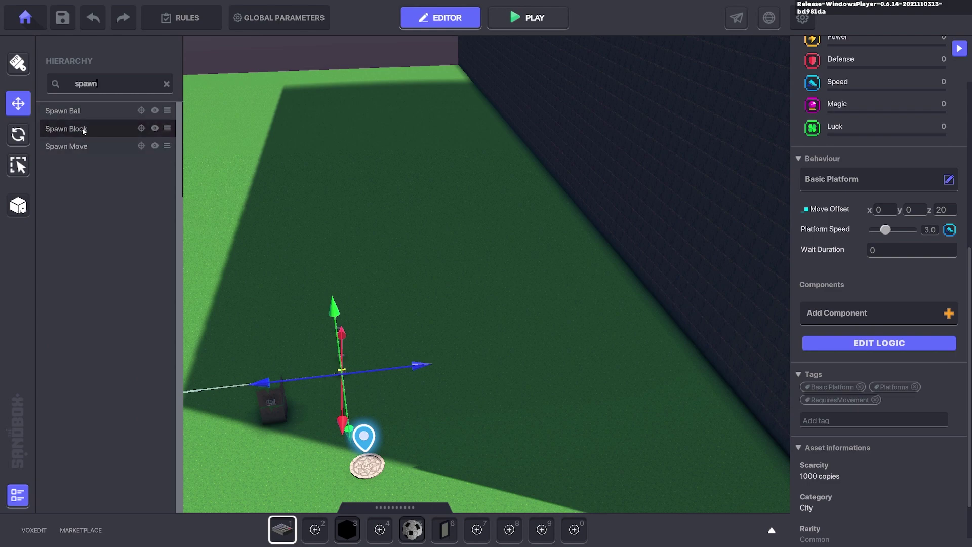
pyautogui.moveTo(132, 110); pyautogui.dragTo(97, 141)
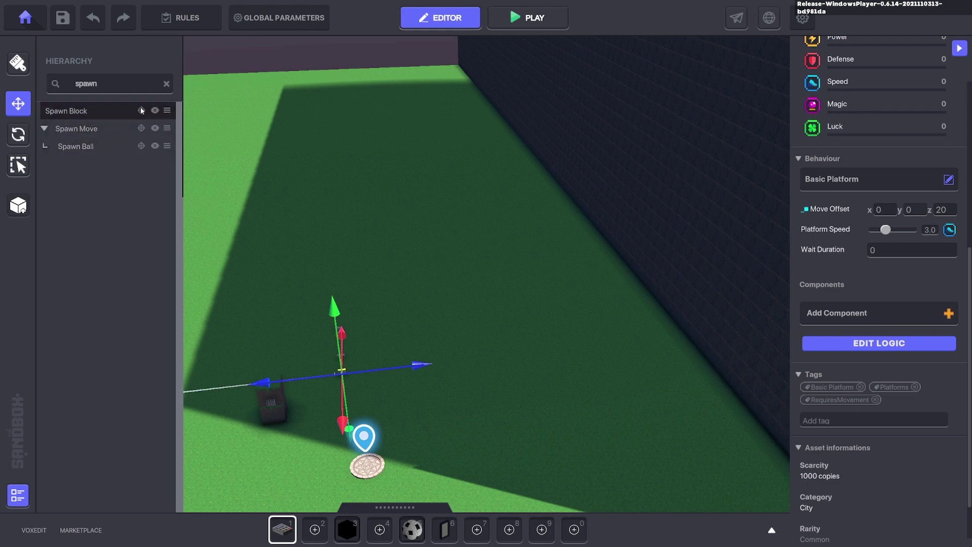
pyautogui.moveTo(142, 110); pyautogui.dragTo(113, 129)
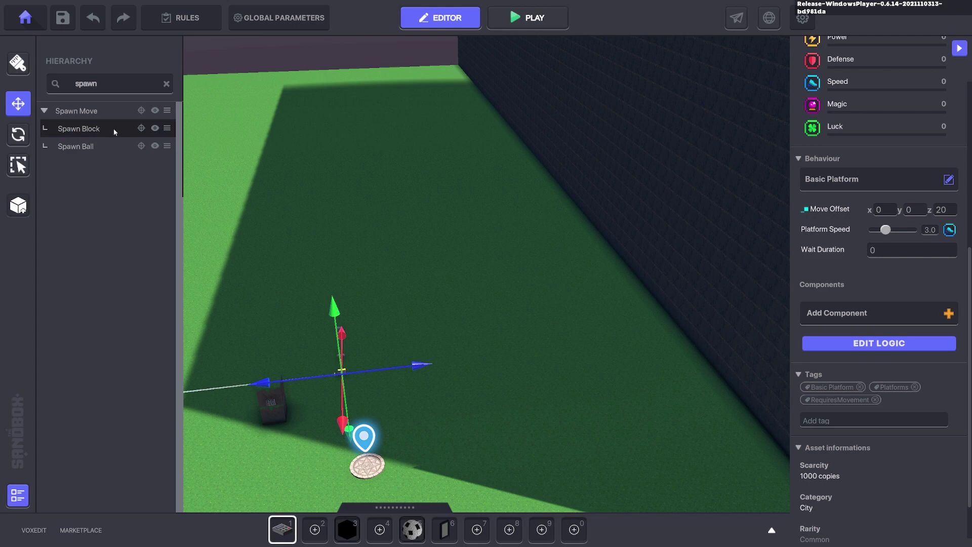
pyautogui.click(19, 496)
# Move Spawn Move with its children along the Z axis to about Z 61.09
pyautogui.scroll(5, 354, 355)
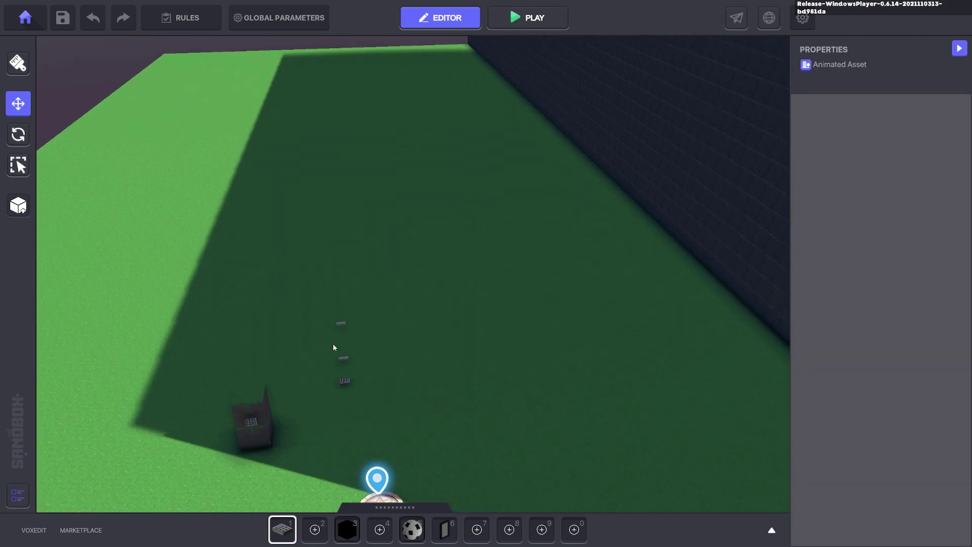
pyautogui.moveTo(403, 383); pyautogui.dragTo(726, 342)
pyautogui.scroll(-3, 640, 353)
# Set Spawn Move's Z Move Offset to 30 and its Platform Speed to 4.0
pyautogui.click(949, 517)
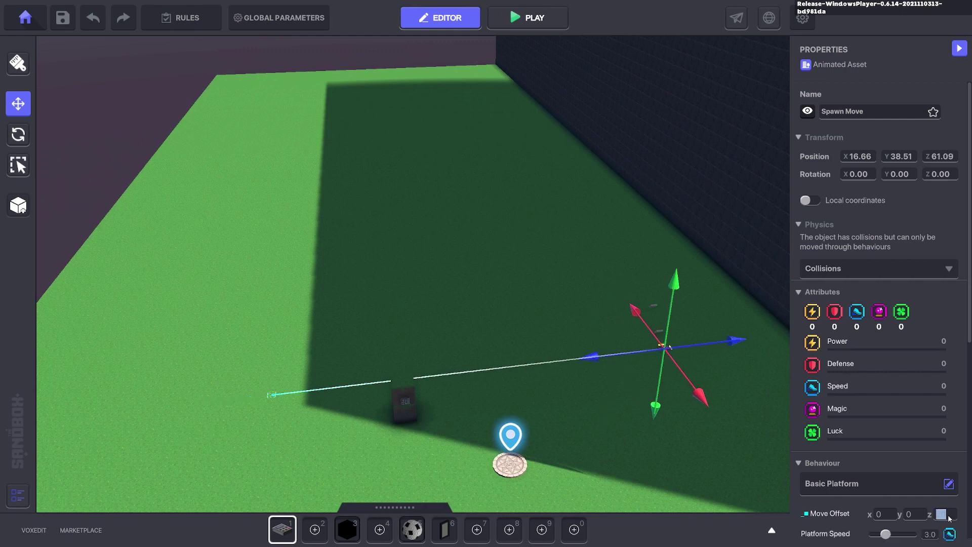
pyautogui.scroll(-1, 626, 352)
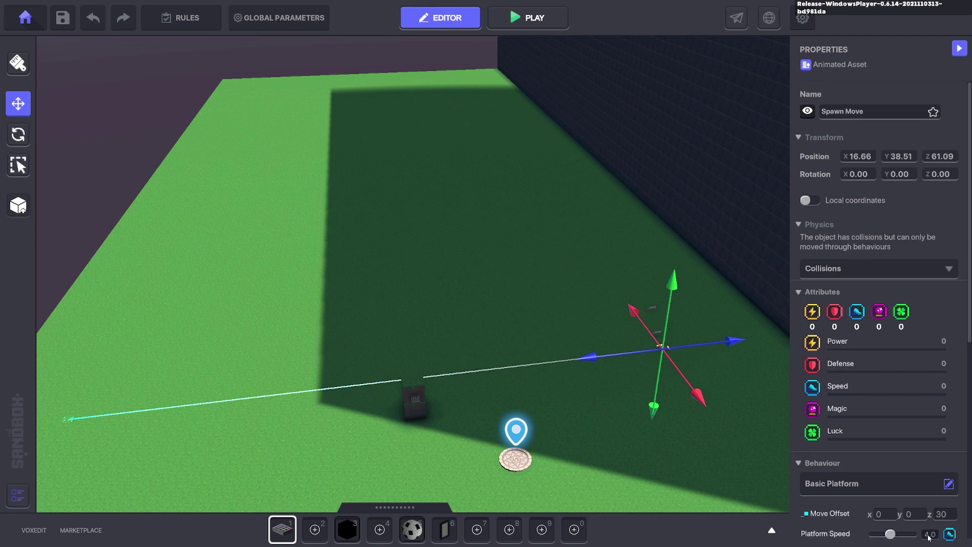
pyautogui.click(527, 273)
pyautogui.click(663, 349)
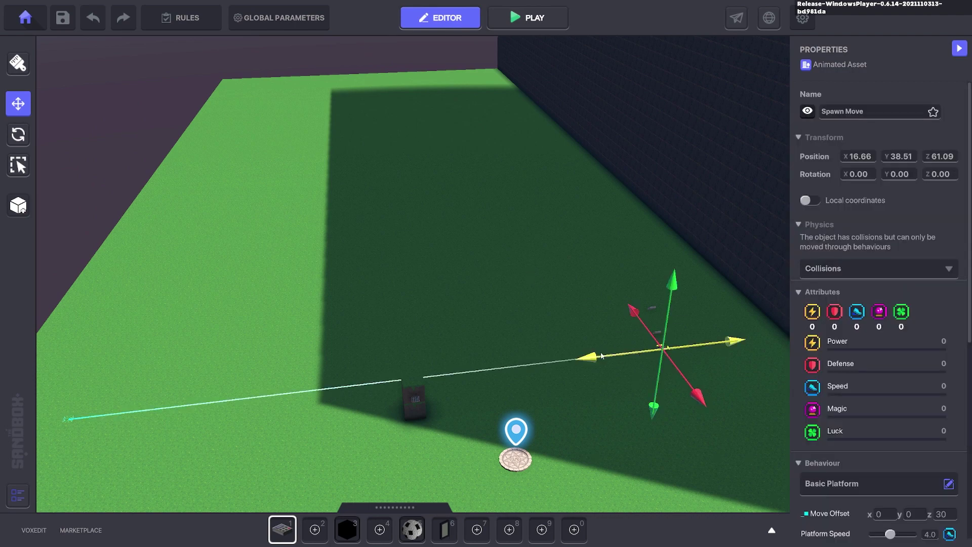
pyautogui.moveTo(663, 348); pyautogui.dragTo(596, 357)
pyautogui.click(582, 404)
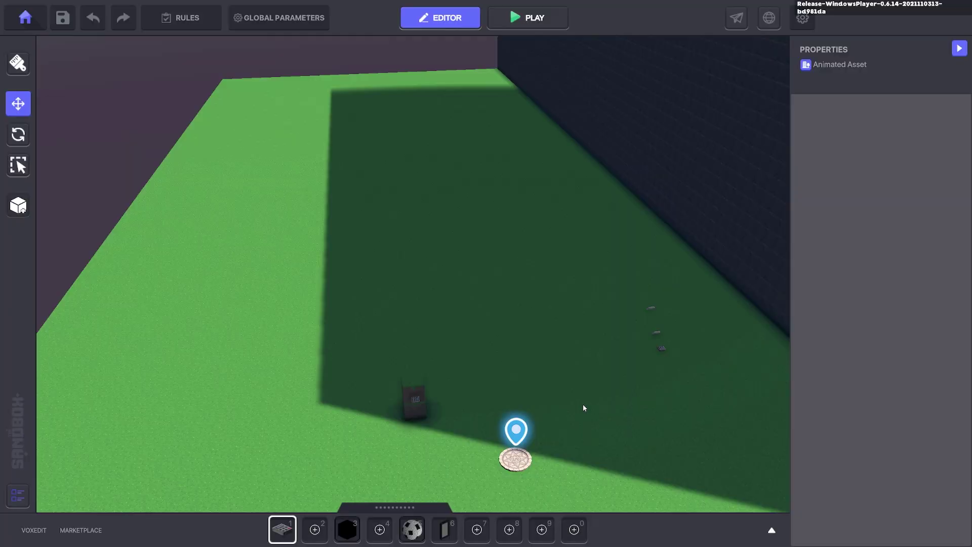
# Play-test the moving spawner by walking to the pillar and triggering its switch while the platform travels
pyautogui.hotkey('ctrl', 'p')
pyautogui.press('a')
pyautogui.press('w')
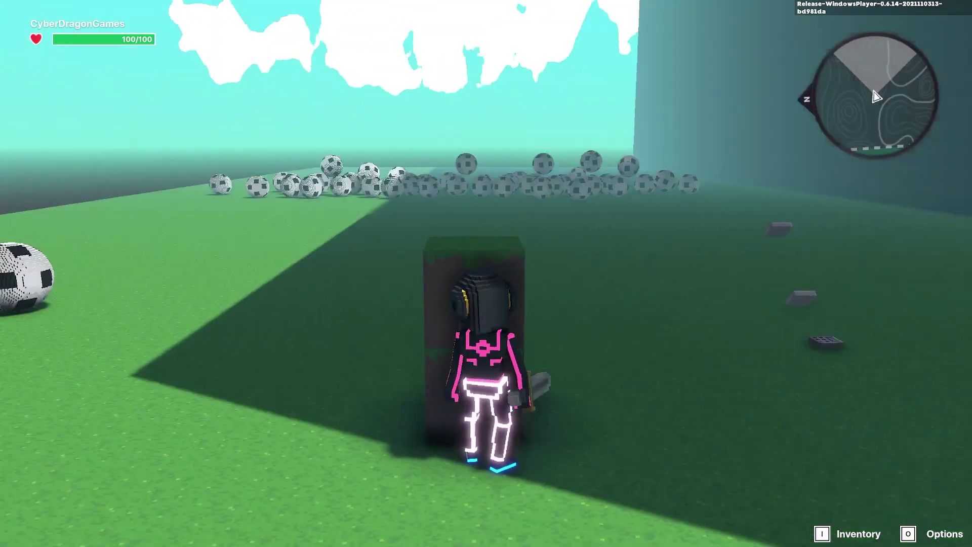
pyautogui.press('Escape')
pyautogui.moveTo(434, 322); pyautogui.dragTo(487, 306, button='right')
pyautogui.moveTo(434, 299); pyautogui.dragTo(478, 309, button='middle')
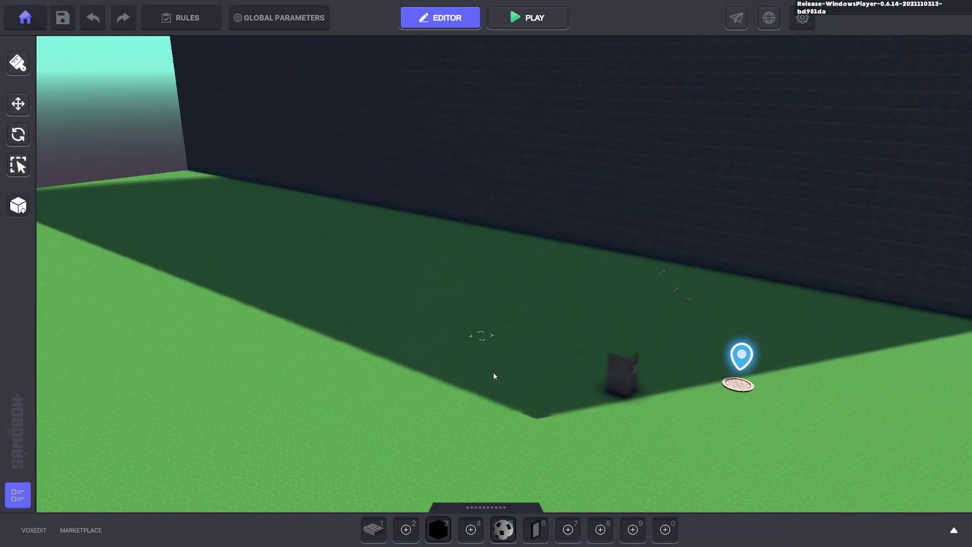
# In the asset spawner's logic, give the spawned Futbol Balls the tag Ball and the Plant behaviour
pyautogui.click(673, 292)
pyautogui.scroll(-5, 843, 353)
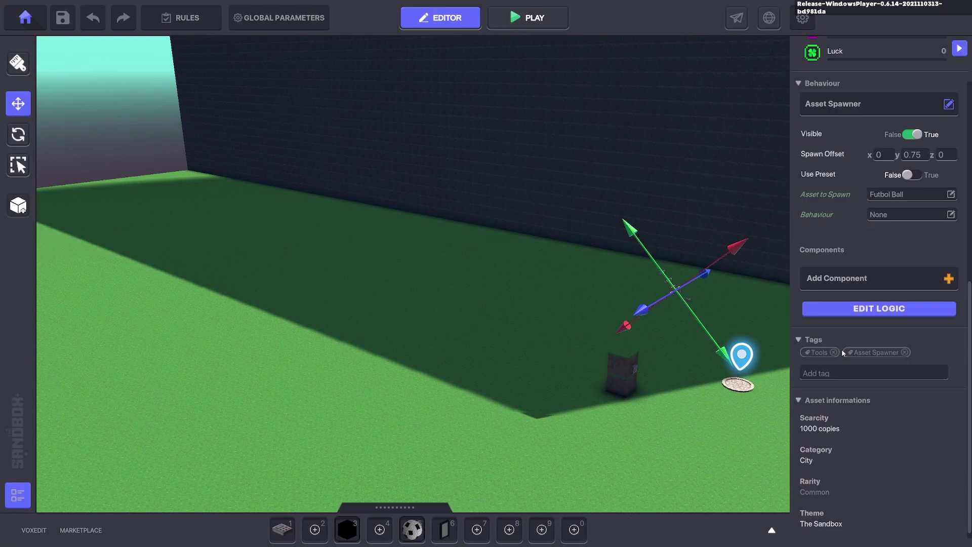
pyautogui.click(872, 311)
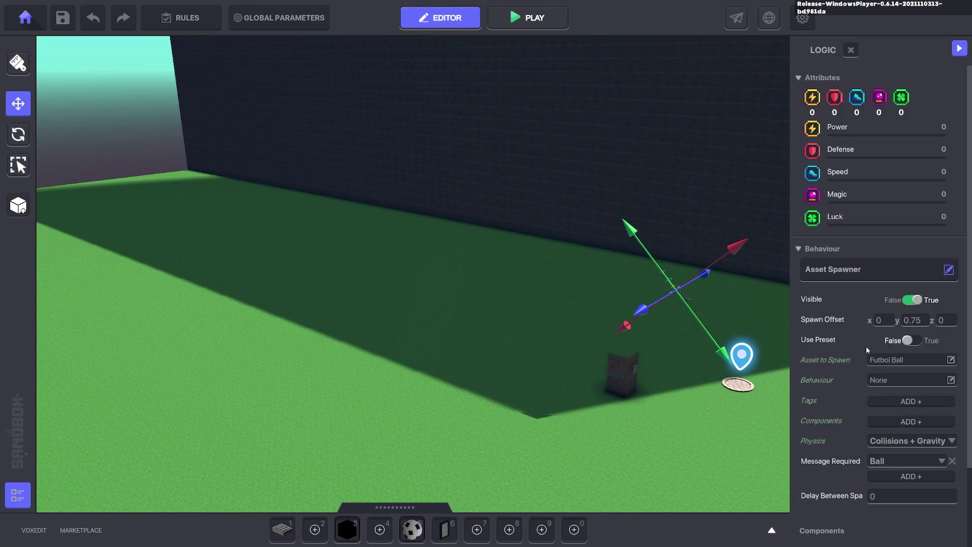
pyautogui.click(922, 401)
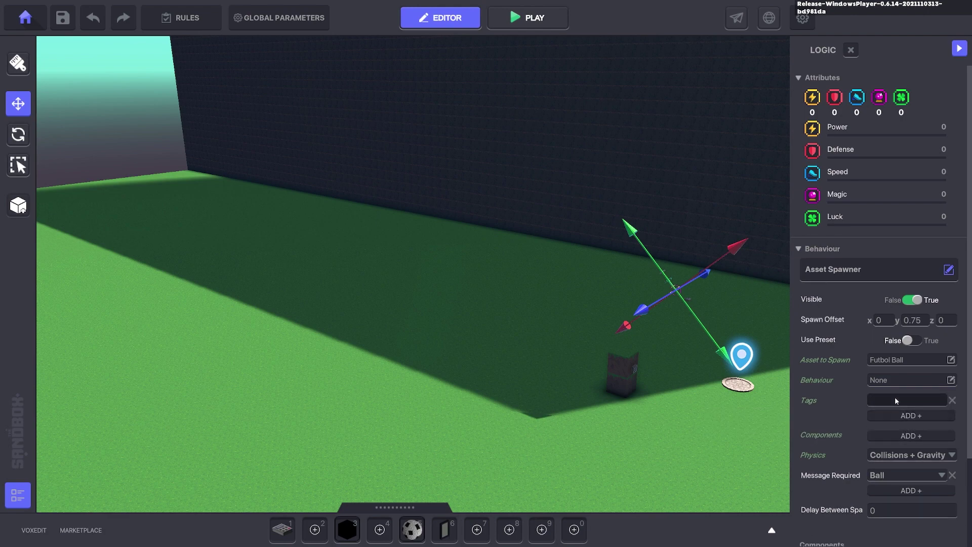
pyautogui.click(950, 380)
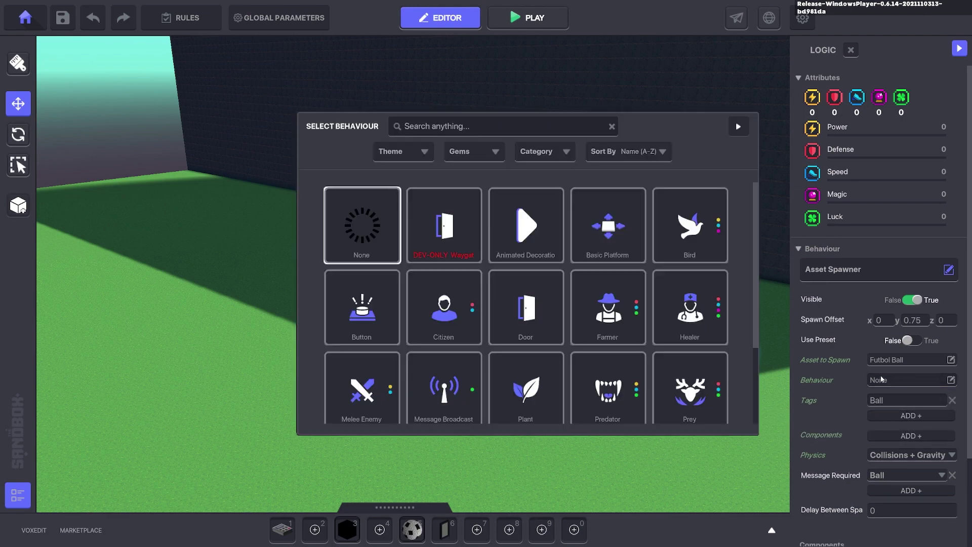
pyautogui.scroll(-4, 515, 325)
pyautogui.click(526, 304)
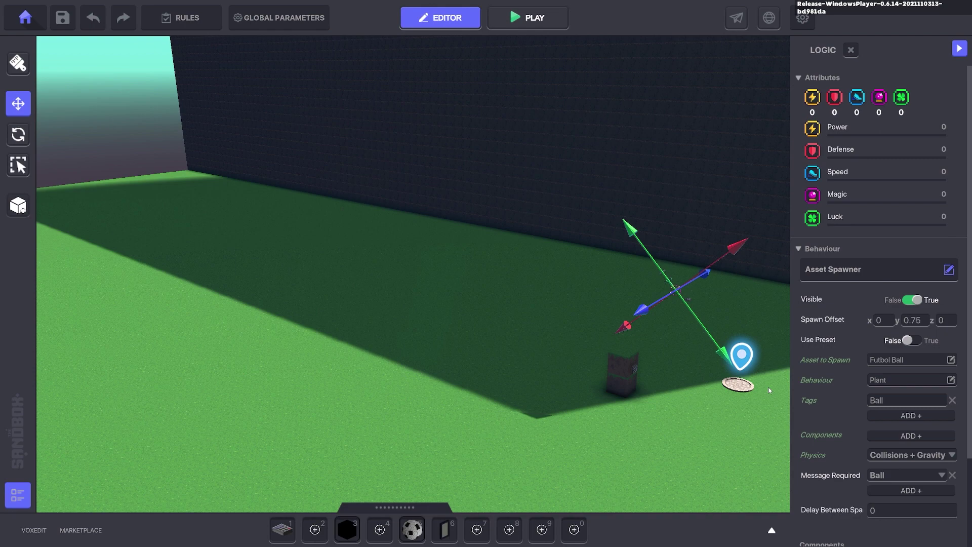
# Place an Alpha Dragon from the asset library on the grass in front of the dark wall
pyautogui.moveTo(769, 390); pyautogui.dragTo(385, 372, button='right')
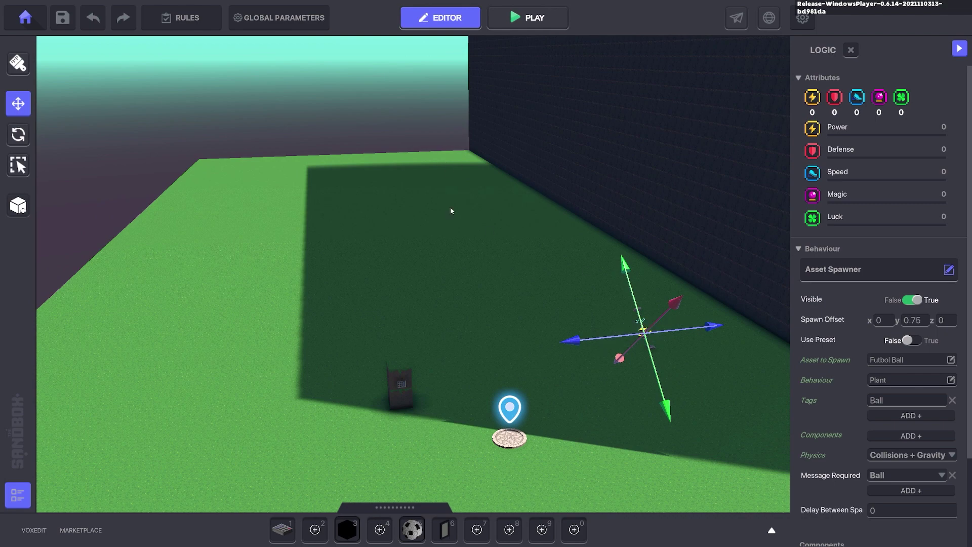
pyautogui.moveTo(411, 221); pyautogui.dragTo(438, 262, button='middle')
pyautogui.moveTo(383, 287)
pyautogui.mouseDown(button='right')
pyautogui.moveTo(455, 292)
pyautogui.moveTo(395, 292)
pyautogui.mouseUp(button='right')
pyautogui.press('Tab')
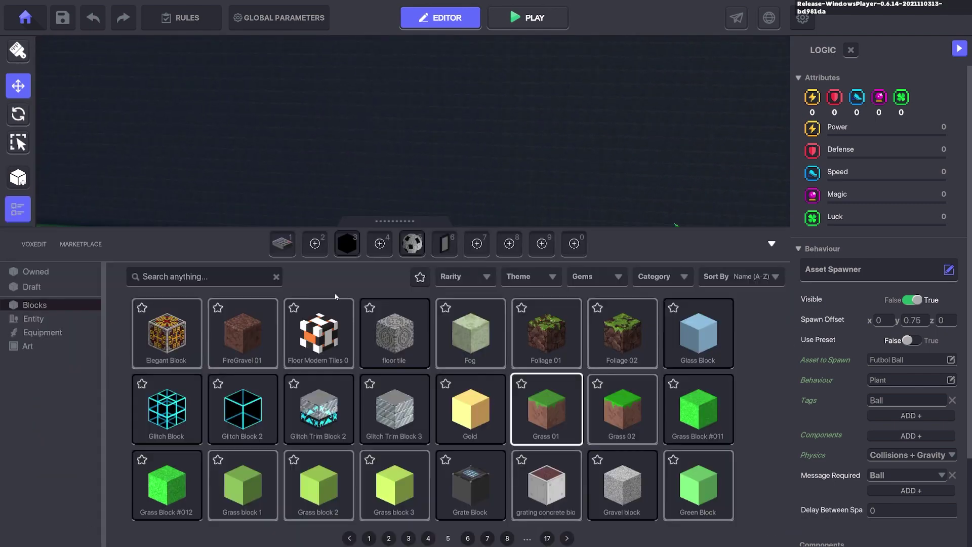
pyautogui.click(97, 307)
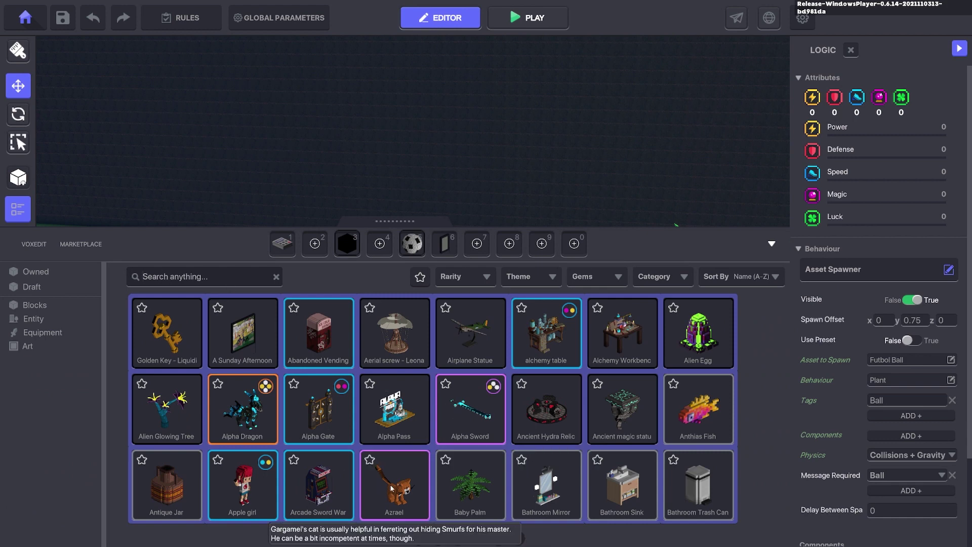
pyautogui.click(241, 410)
pyautogui.press('Tab')
pyautogui.press('a')
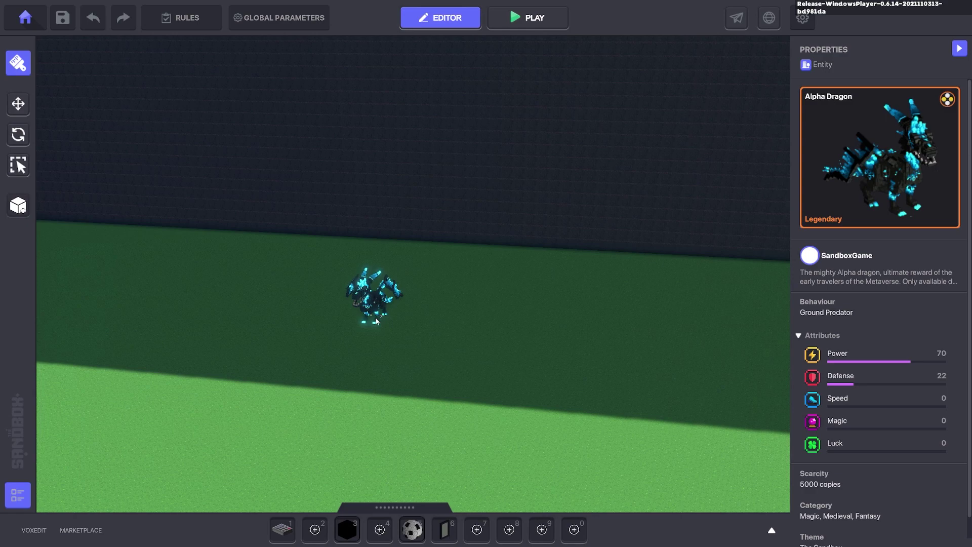
pyautogui.click(271, 310)
# Set the placed Alpha Dragon's behaviour to None
pyautogui.press('r')
pyautogui.click(270, 308)
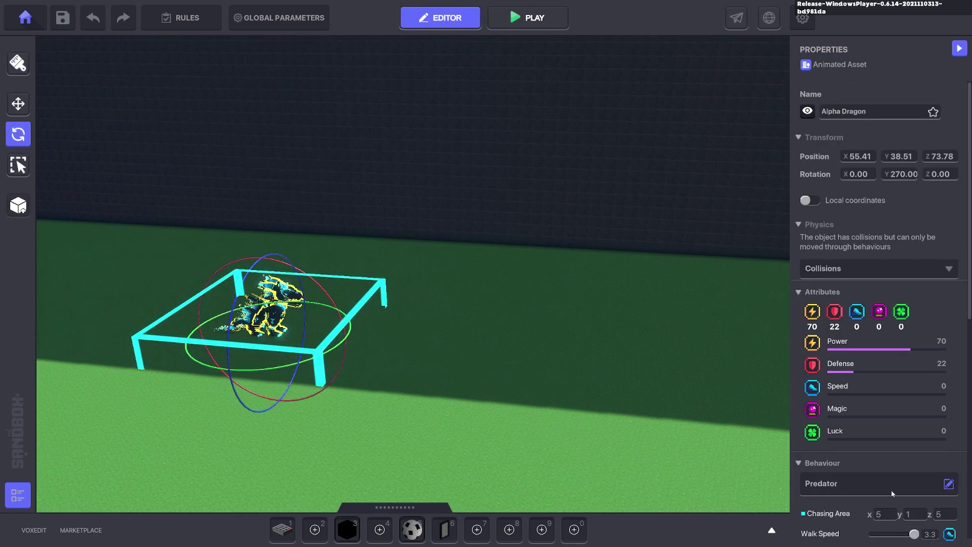
pyautogui.click(948, 484)
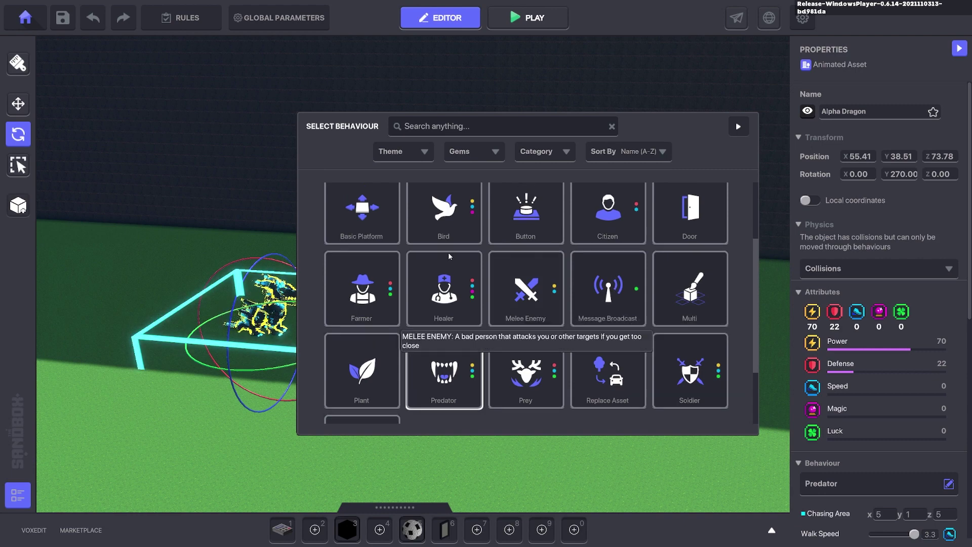
pyautogui.scroll(3, 420, 253)
pyautogui.click(371, 239)
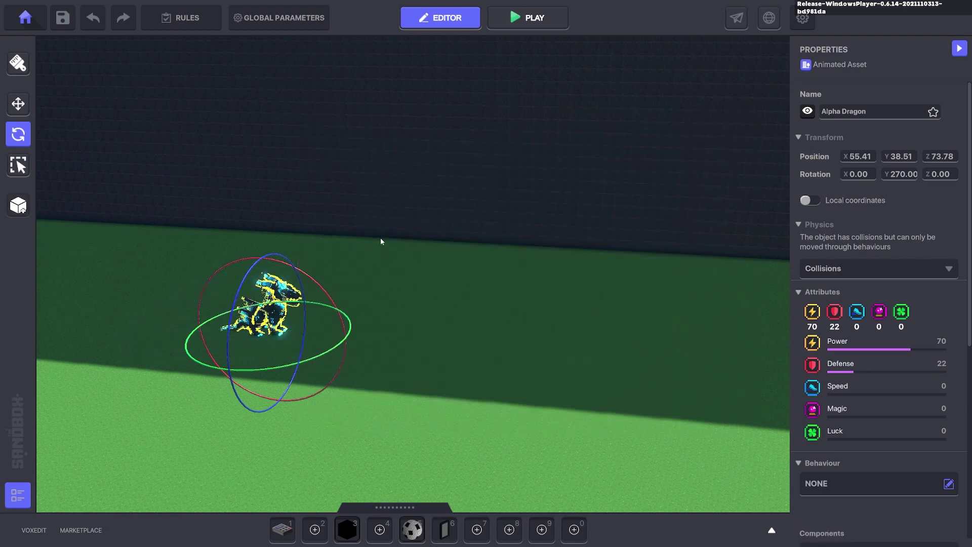
# Add a Speaker component to the Alpha Dragon and clear its display text
pyautogui.scroll(-5, 872, 427)
pyautogui.click(950, 327)
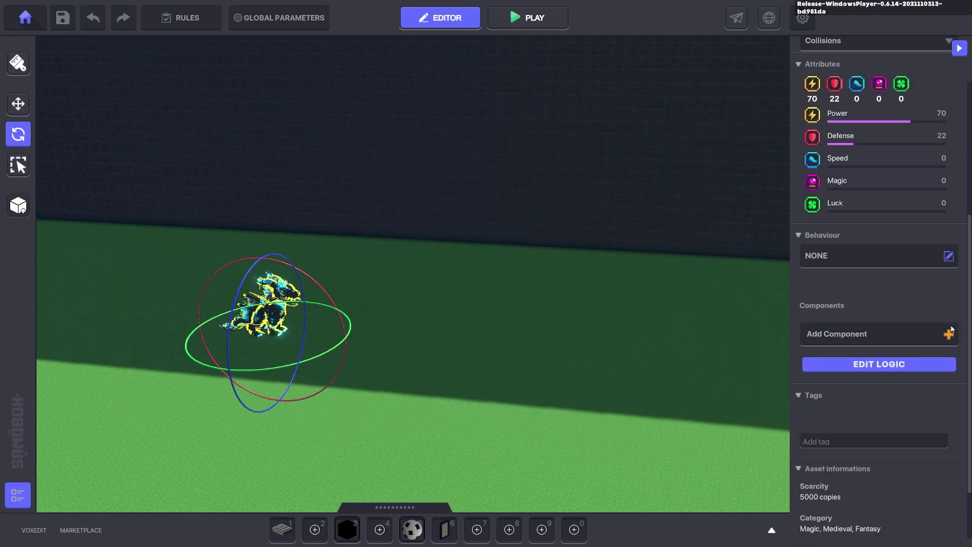
pyautogui.click(947, 329)
pyautogui.click(374, 392)
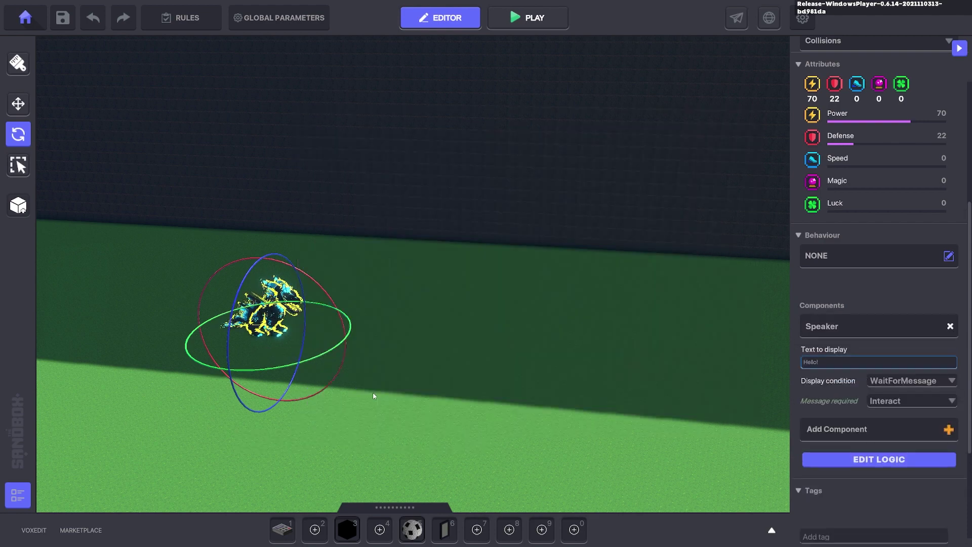
pyautogui.click(849, 363)
pyautogui.press('BackSpace')
pyautogui.press('BackSpace')
pyautogui.press('BackSpace')
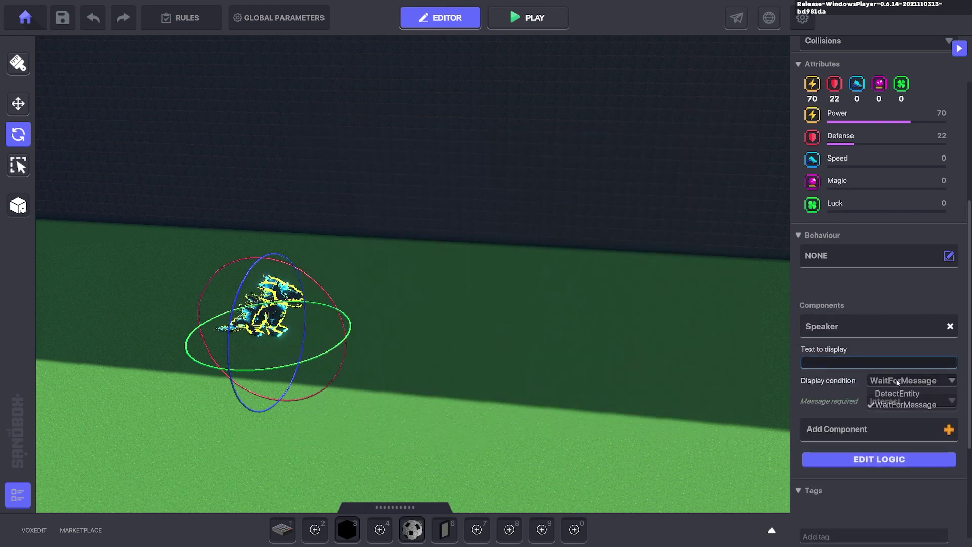
# Set the dragon's Speaker to the DetectEntity display condition with target tag Ball and a detection range of 3
pyautogui.click(897, 383)
pyautogui.click(894, 392)
pyautogui.click(896, 420)
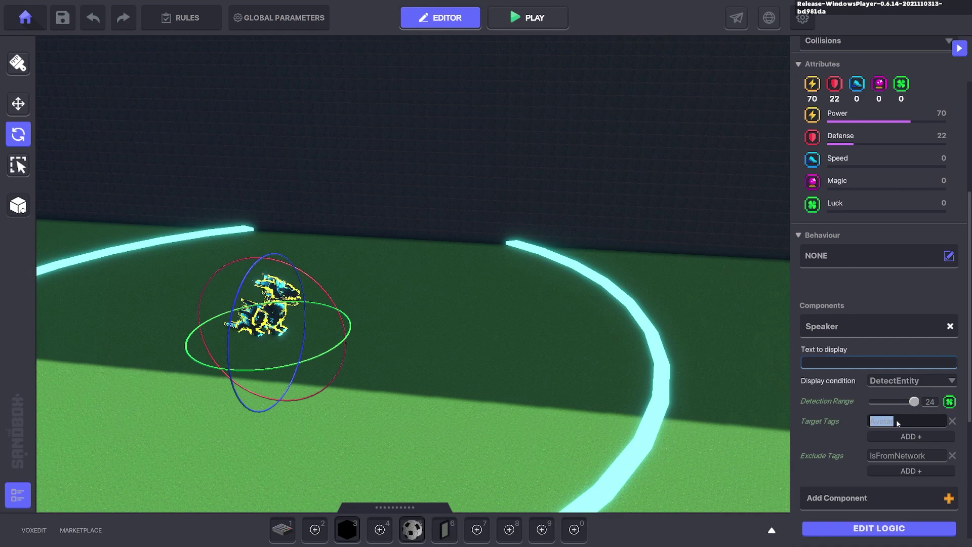
pyautogui.write('Ball')
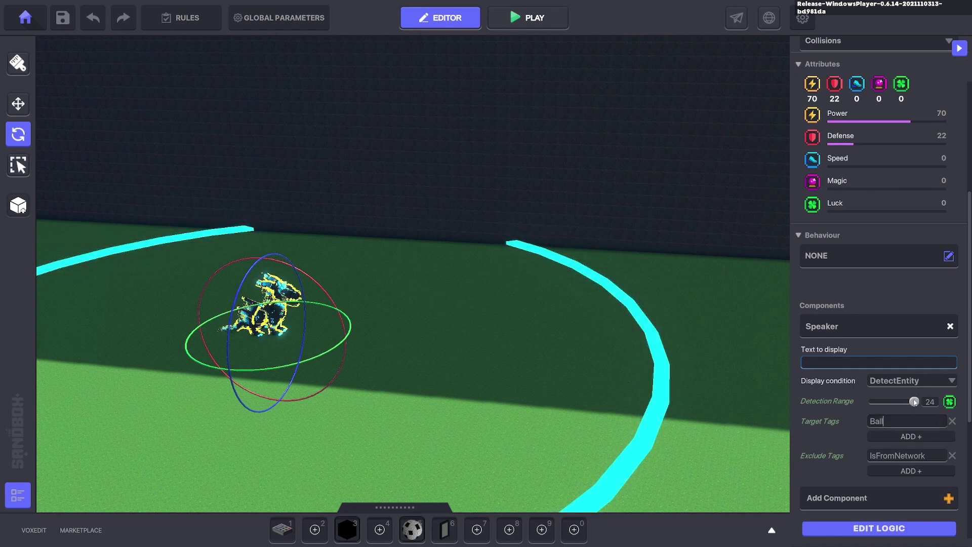
pyautogui.moveTo(913, 401); pyautogui.dragTo(881, 402)
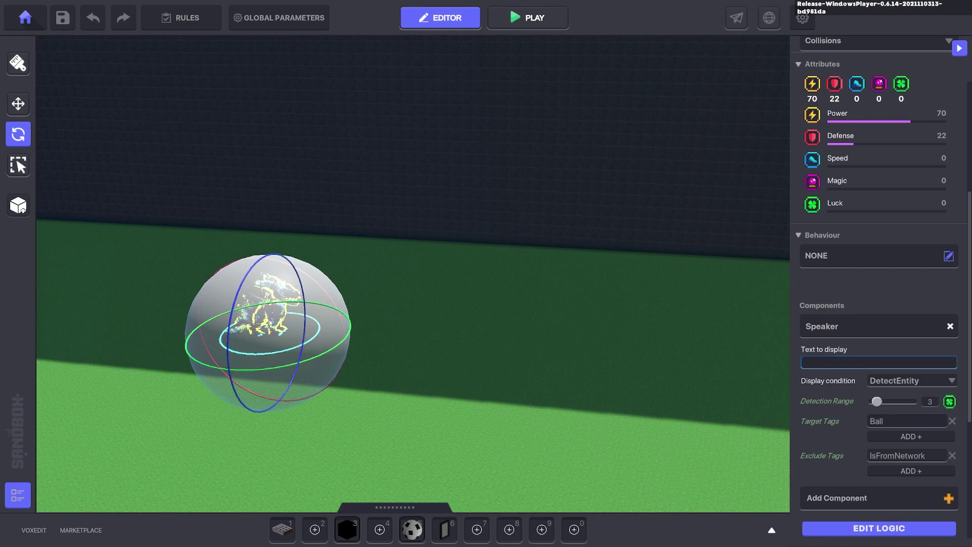
# In the dragon's logic, add Kill.Dragon as the new message its Speaker sends when it speaks
pyautogui.click(866, 526)
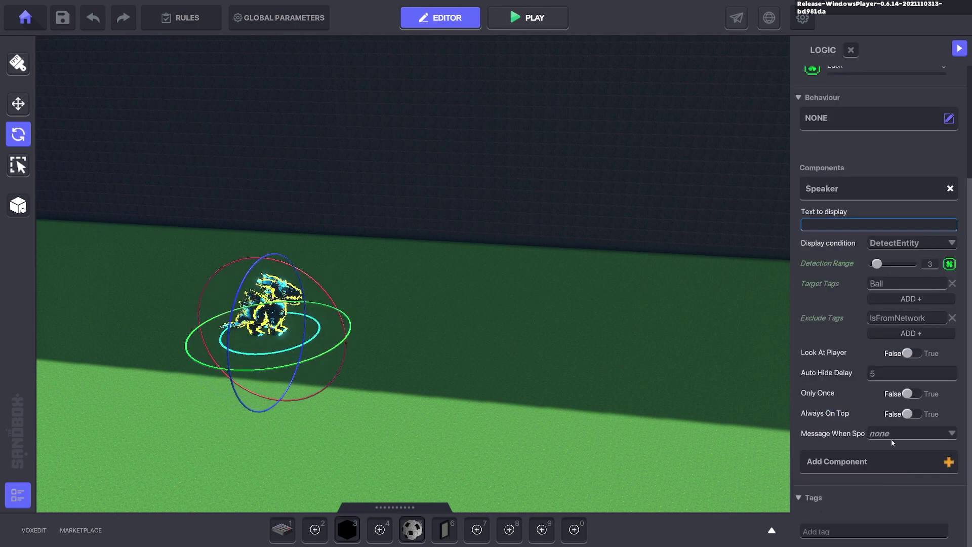
pyautogui.click(890, 435)
pyautogui.write('Ki')
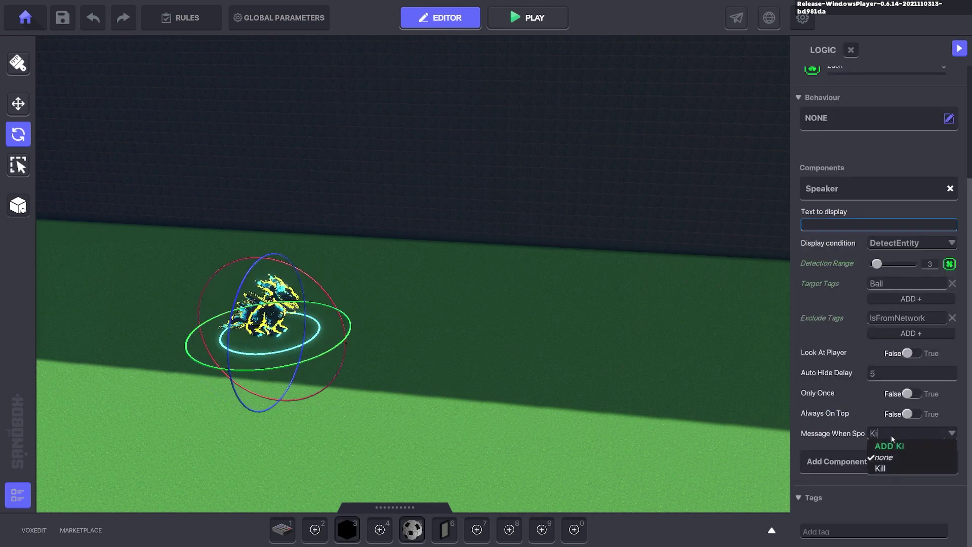
pyautogui.write('ll.')
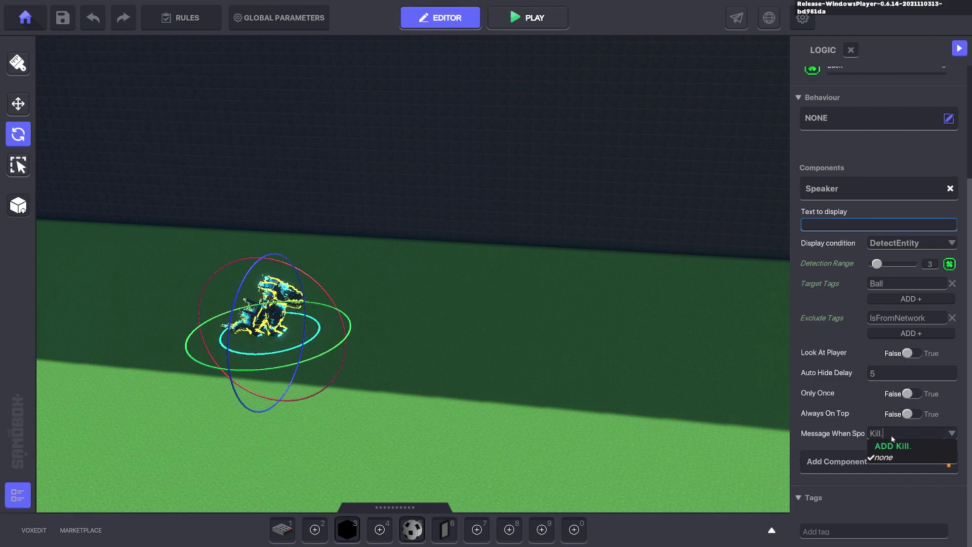
pyautogui.write('Dragon')
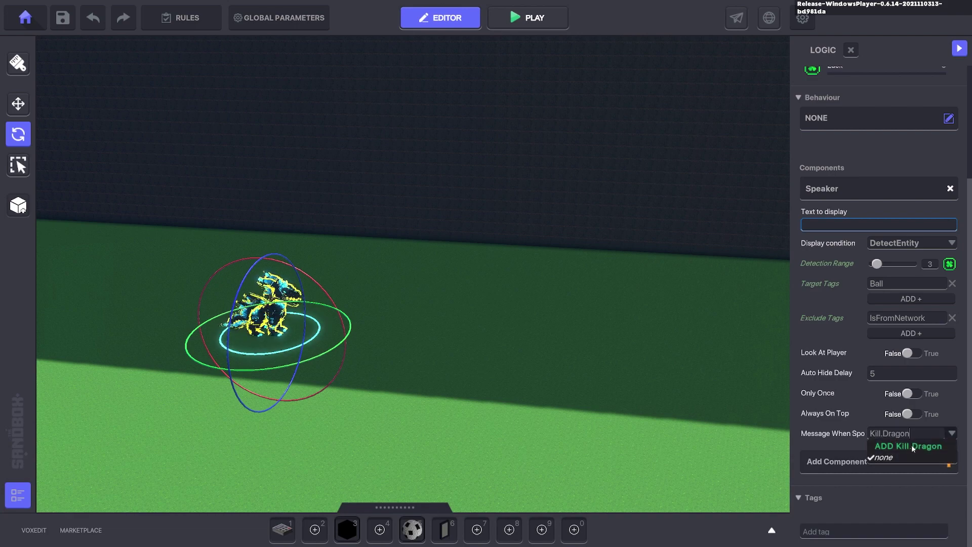
pyautogui.click(910, 445)
# Add a Health component to the dragon with Death Event Destroy and Life Bar Display Hidden
pyautogui.moveTo(613, 330); pyautogui.dragTo(518, 318, button='right')
pyautogui.press('w')
pyautogui.press('d')
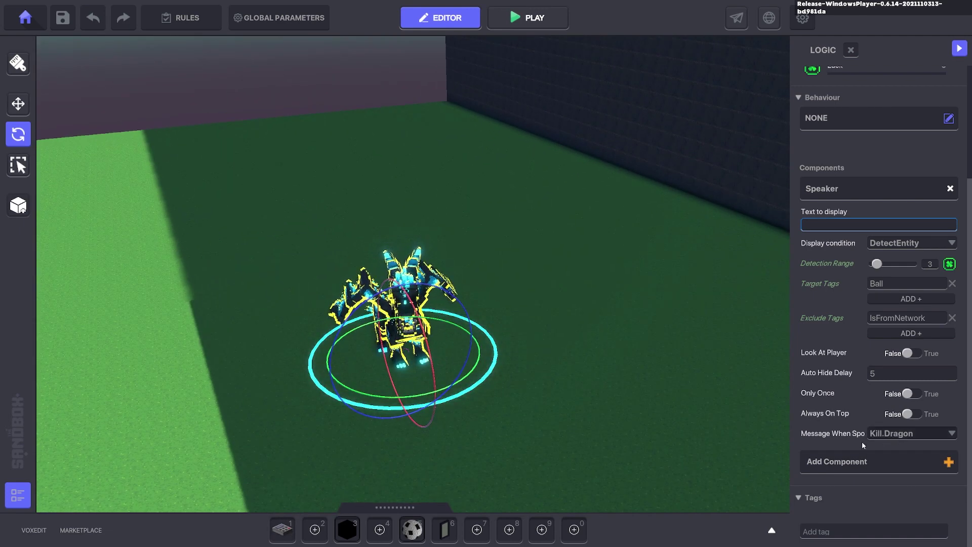
pyautogui.moveTo(572, 411); pyautogui.dragTo(658, 379, button='right')
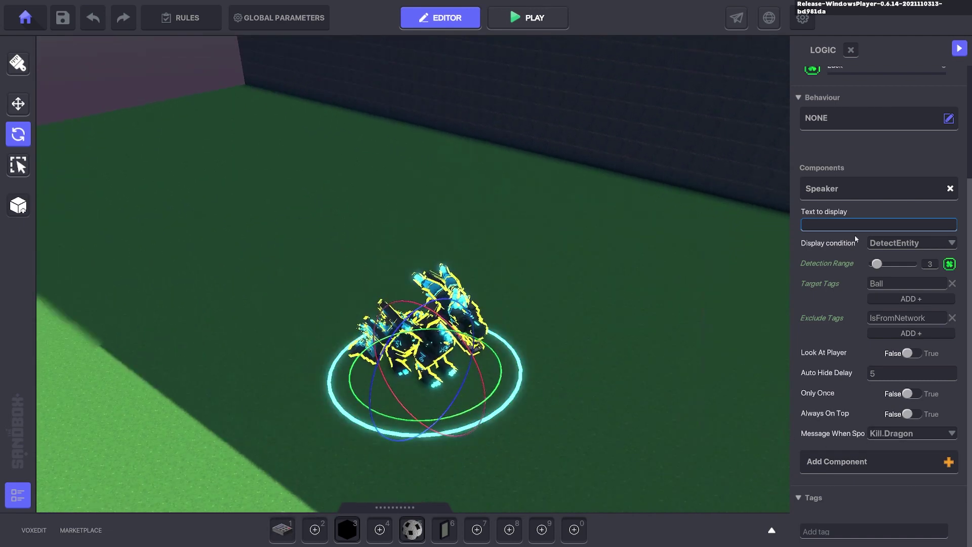
pyautogui.click(868, 462)
pyautogui.click(686, 234)
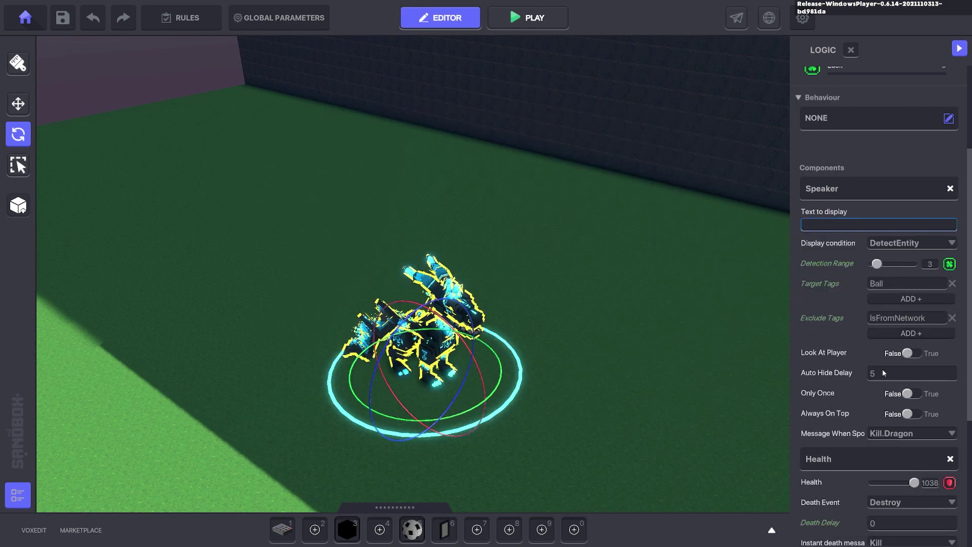
pyautogui.scroll(-5, 882, 369)
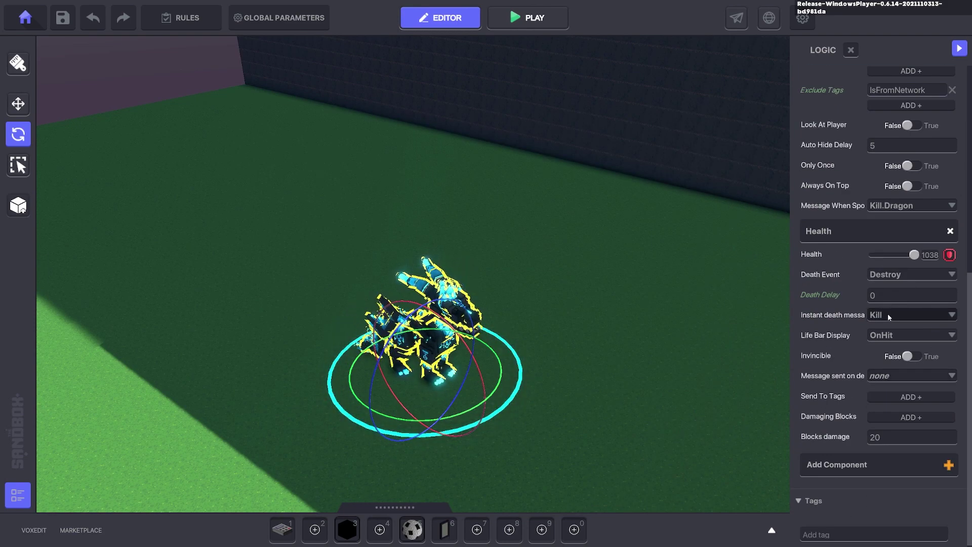
pyautogui.click(895, 275)
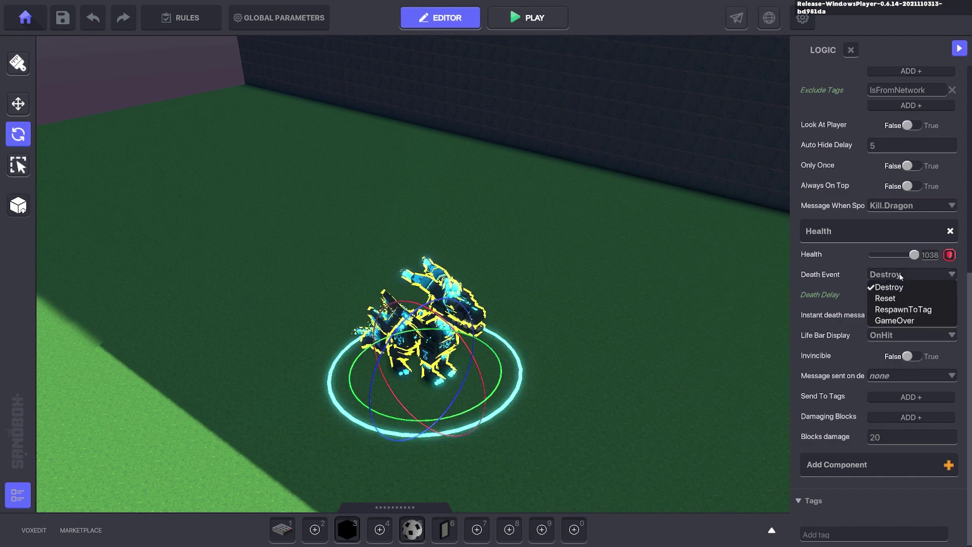
pyautogui.click(895, 287)
pyautogui.click(888, 335)
pyautogui.click(888, 370)
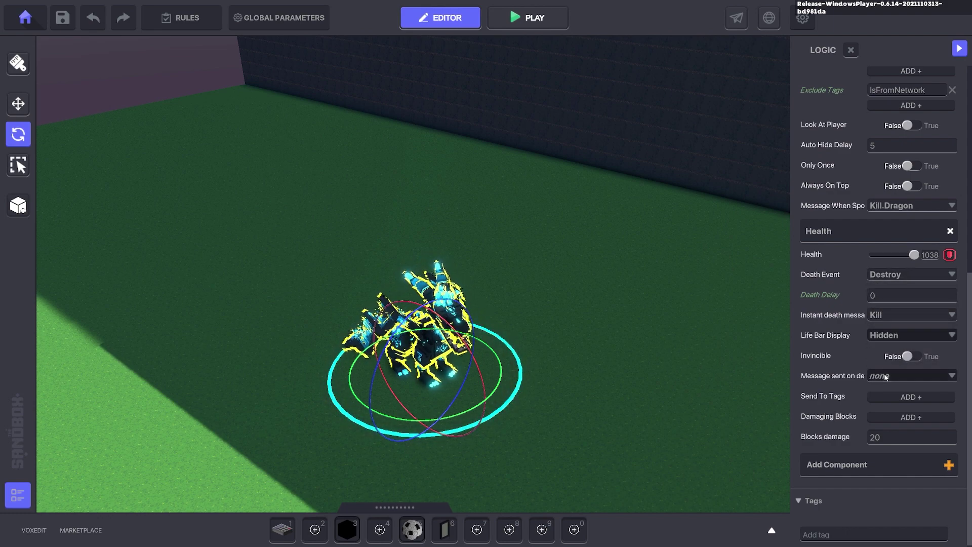
# Place a NumPad Switch on the ground in front of the dragon and select it for moving
pyautogui.click(651, 332)
pyautogui.press('1')
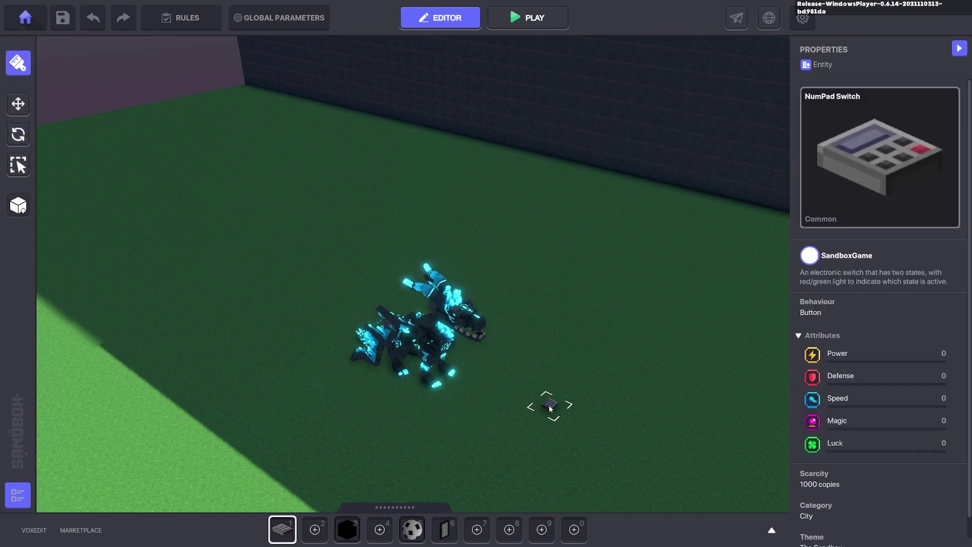
pyautogui.click(20, 107)
pyautogui.scroll(2, 551, 400)
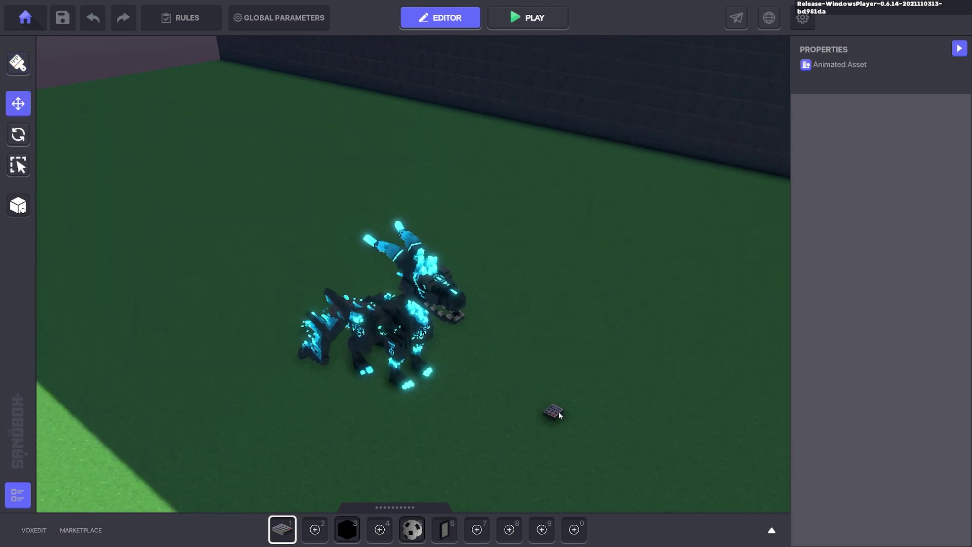
pyautogui.click(559, 415)
# Set the new NumPad Switch's behaviour to None
pyautogui.scroll(-5, 874, 390)
pyautogui.click(948, 255)
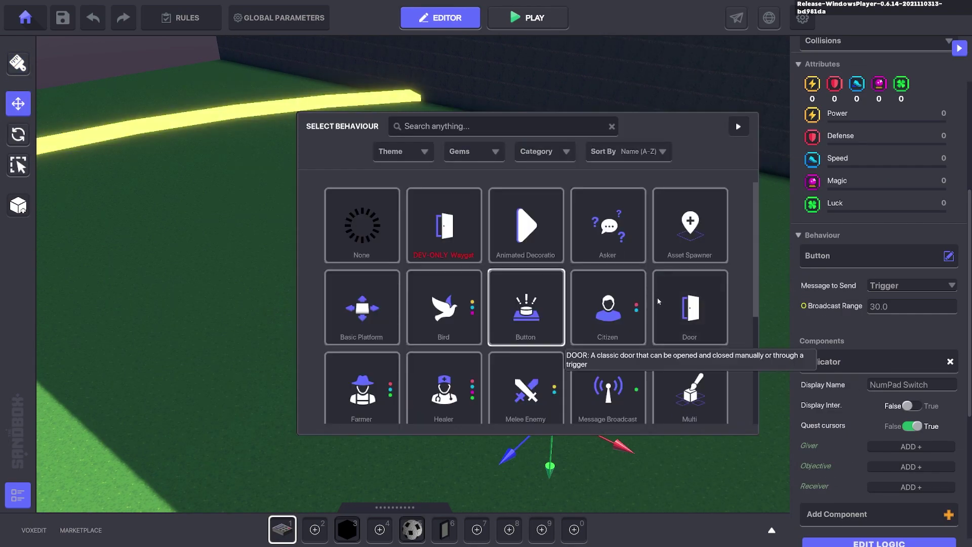
pyautogui.scroll(-3, 656, 301)
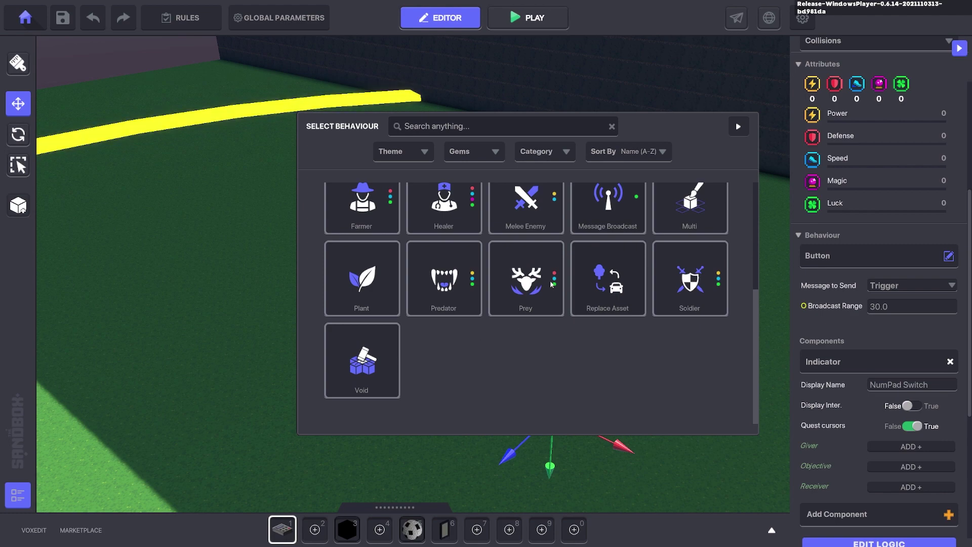
pyautogui.scroll(3, 441, 264)
pyautogui.click(341, 208)
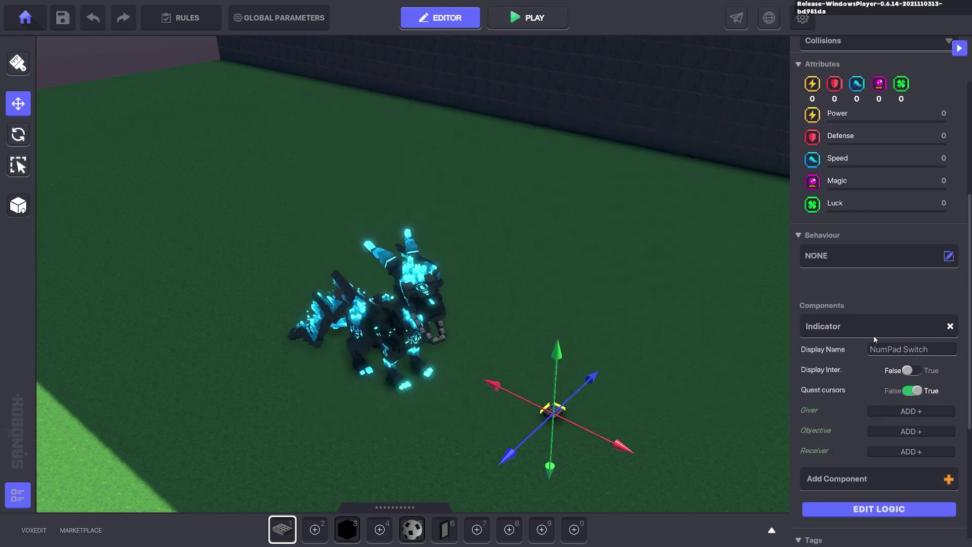
# Replace the NumPad Switch's Indicator component with a Speaker component
pyautogui.click(950, 327)
pyautogui.click(857, 339)
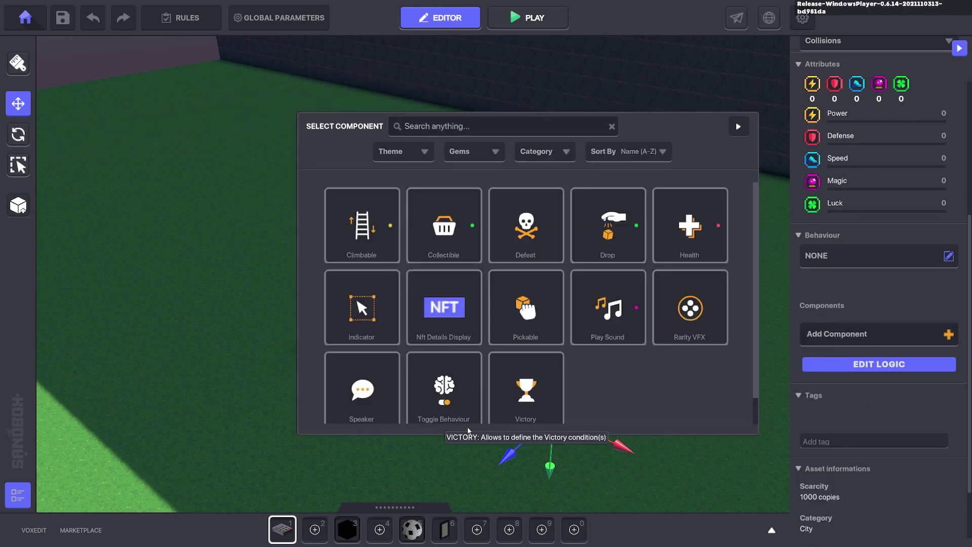
pyautogui.click(380, 388)
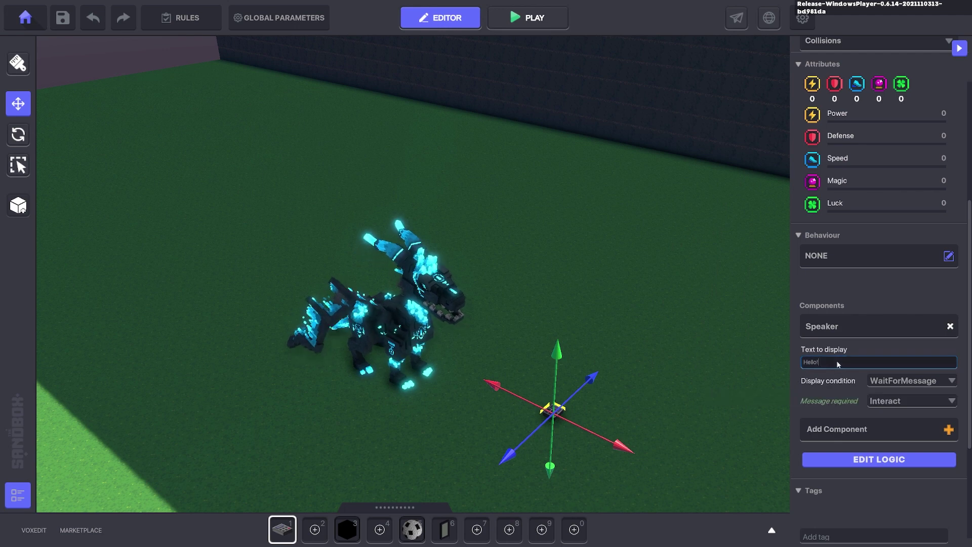
# Clear the NumPad Switch Speaker's text, set its required message to Kill.Dragon and its message when spoken to a new Kill.Dragon.Now message
pyautogui.click(893, 402)
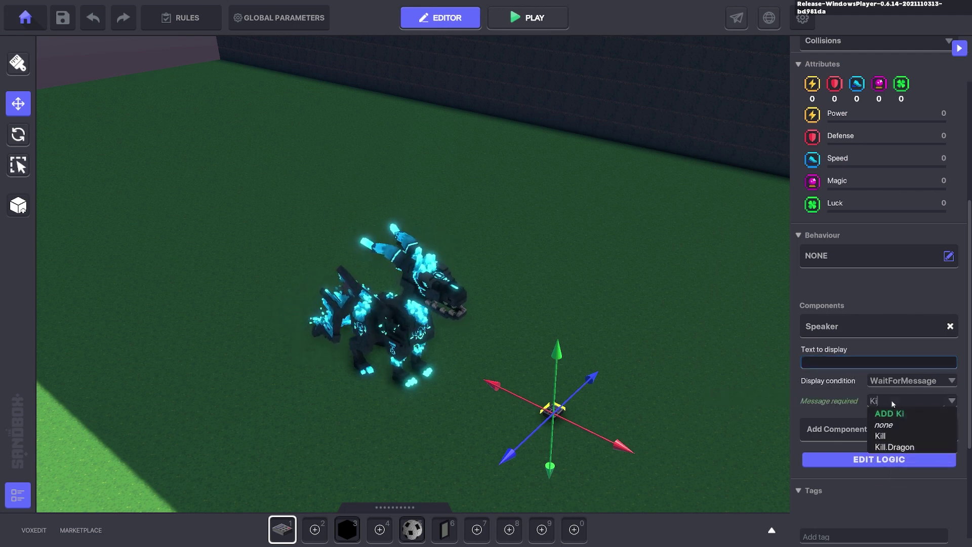
pyautogui.click(874, 460)
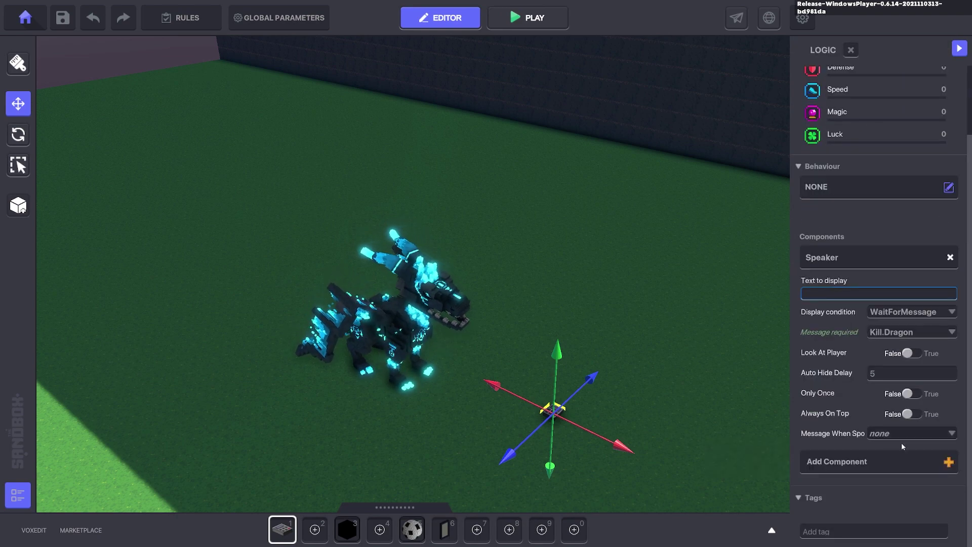
pyautogui.write('Kill')
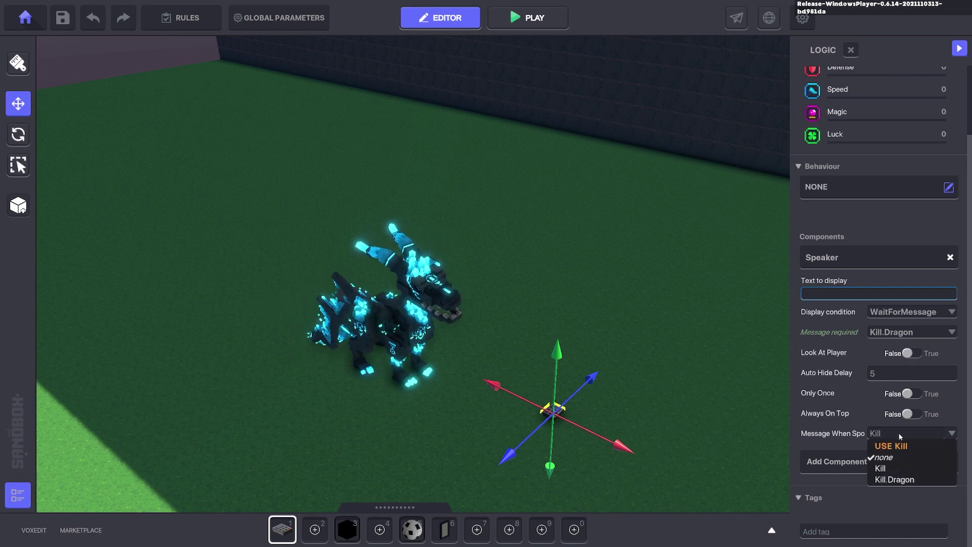
pyautogui.write('.Dragon.Now')
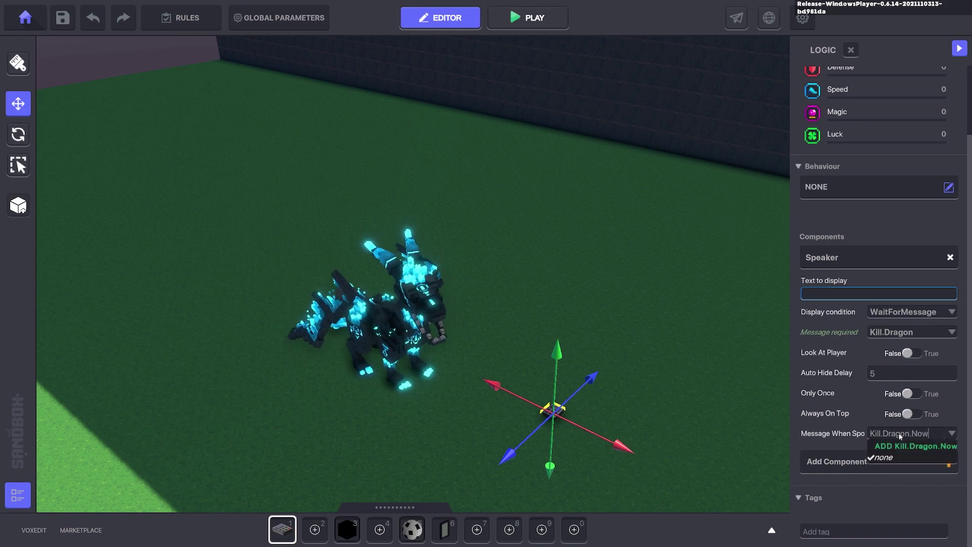
pyautogui.click(922, 445)
# Set the instant death message in the Alpha Dragon's Health component to Kill.Dragon.Now
pyautogui.click(382, 322)
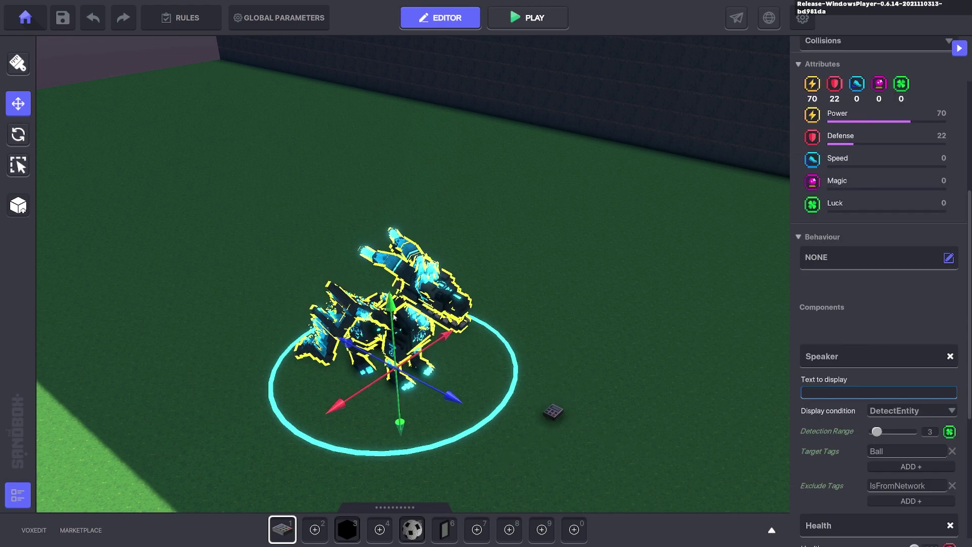
pyautogui.scroll(-5, 870, 430)
pyautogui.click(877, 288)
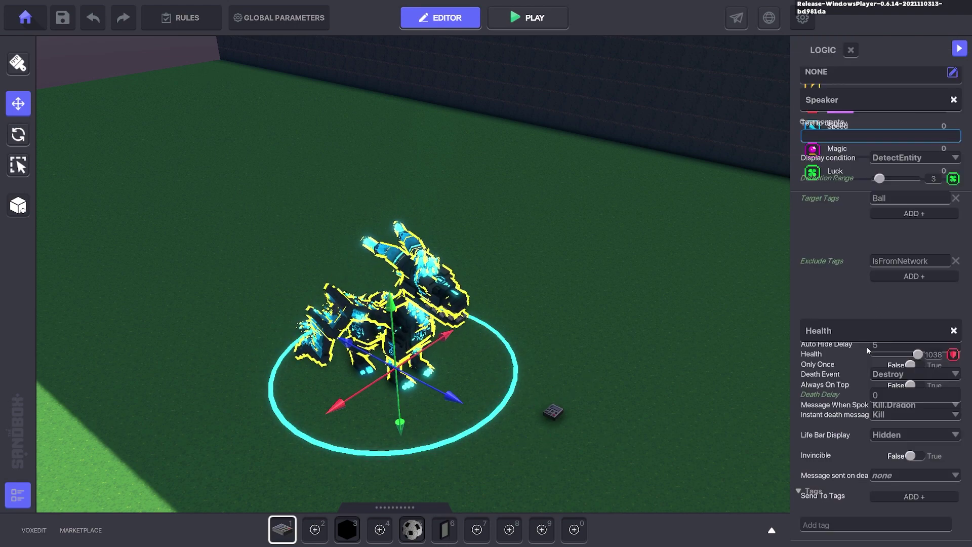
pyautogui.click(889, 391)
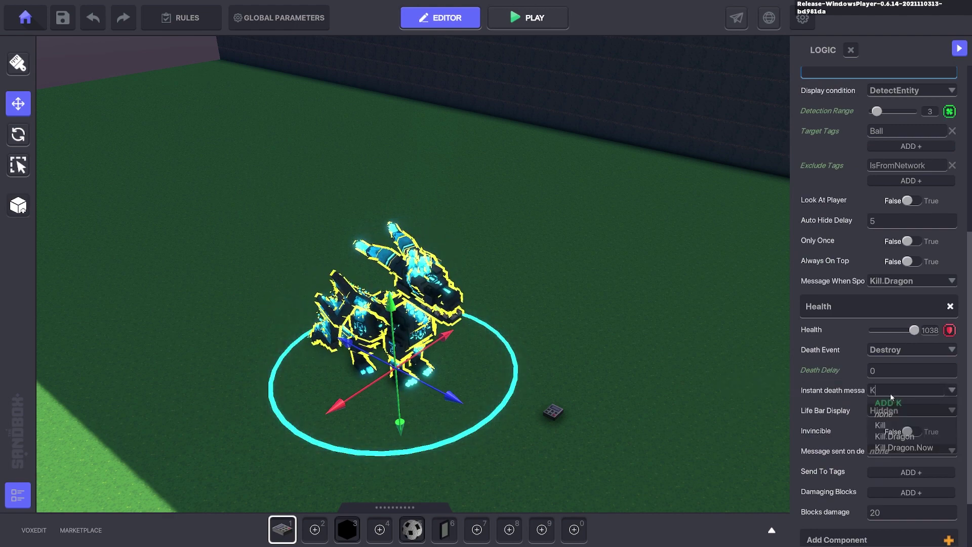
pyautogui.write('Kill')
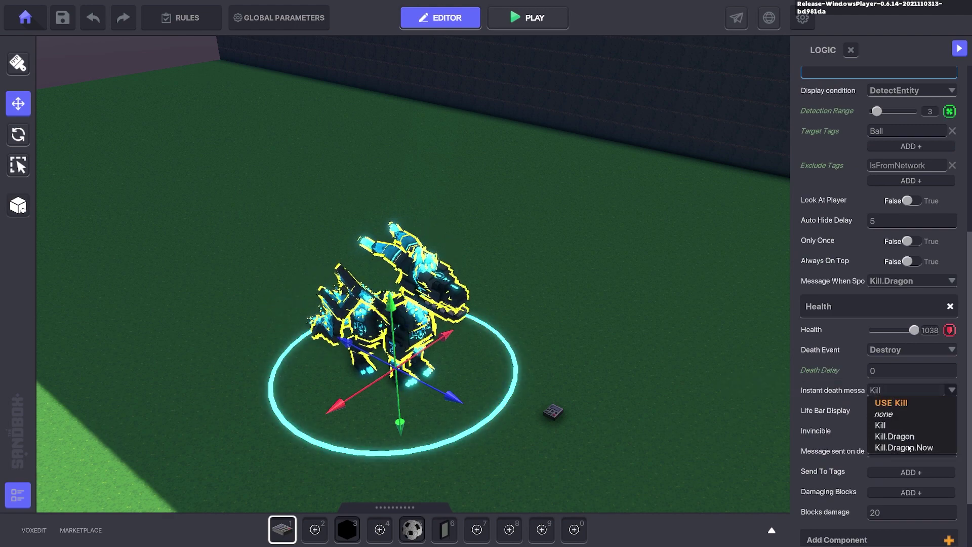
pyautogui.click(904, 448)
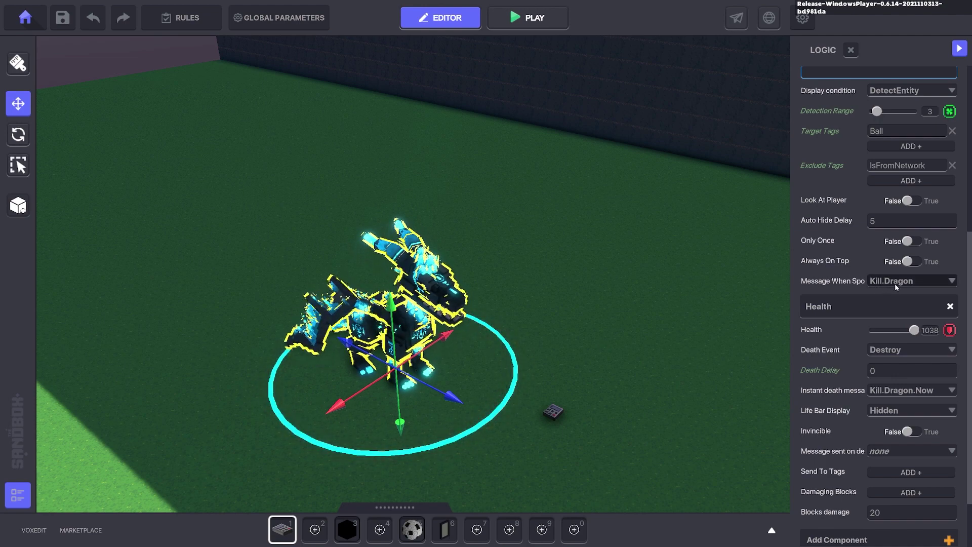
# Compare the message settings in the NumPad Switch's Speaker with those in the Alpha Dragon's Speaker and Health components
pyautogui.click(552, 414)
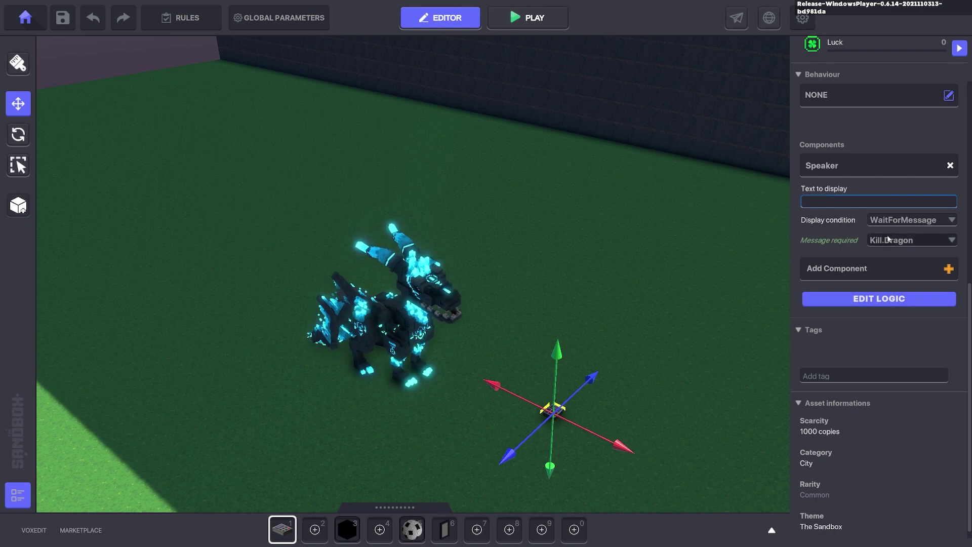
pyautogui.click(856, 298)
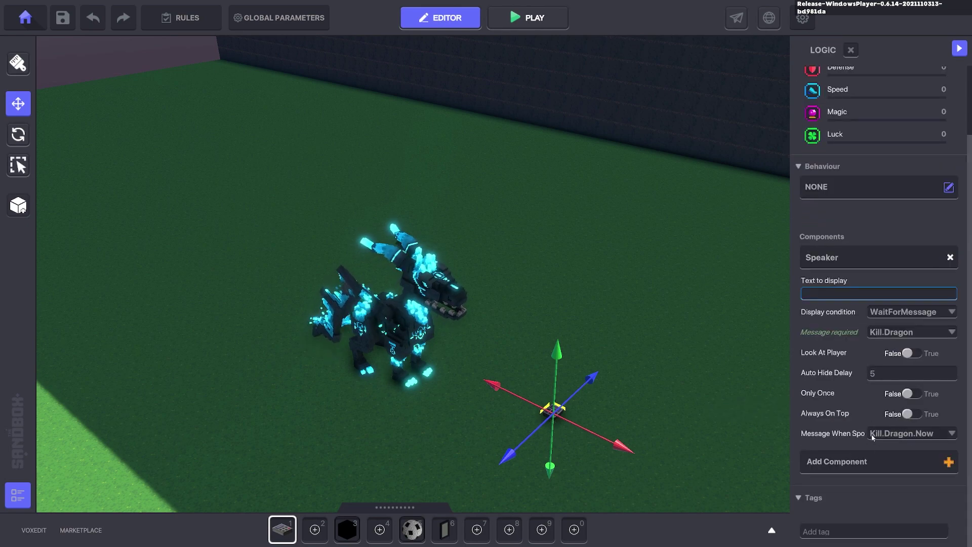
pyautogui.click(420, 324)
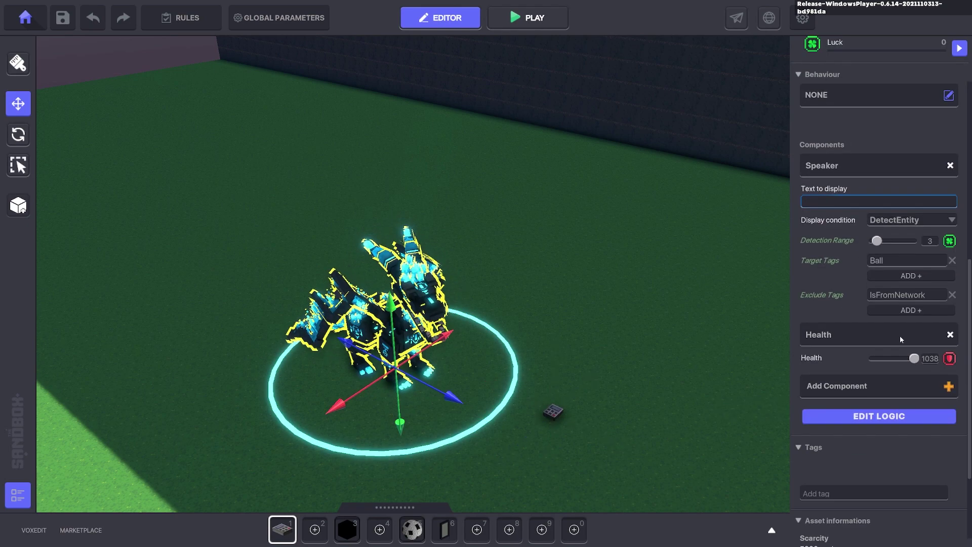
pyautogui.click(878, 415)
pyautogui.scroll(-5, 902, 415)
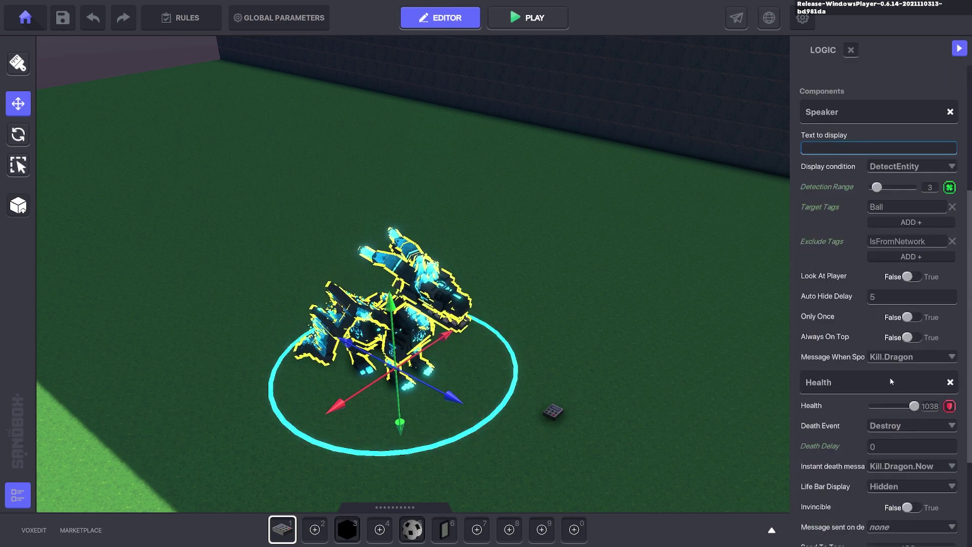
pyautogui.click(682, 352)
# Play-test the scene by walking to the button on the pillar and launching balls at the dragon
pyautogui.hotkey('ctrl', 'p')
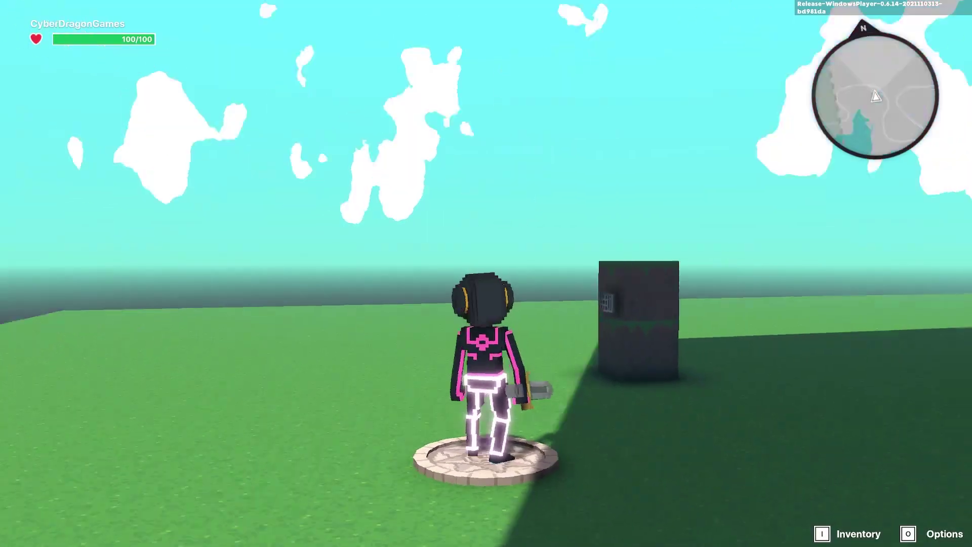
pyautogui.press('a')
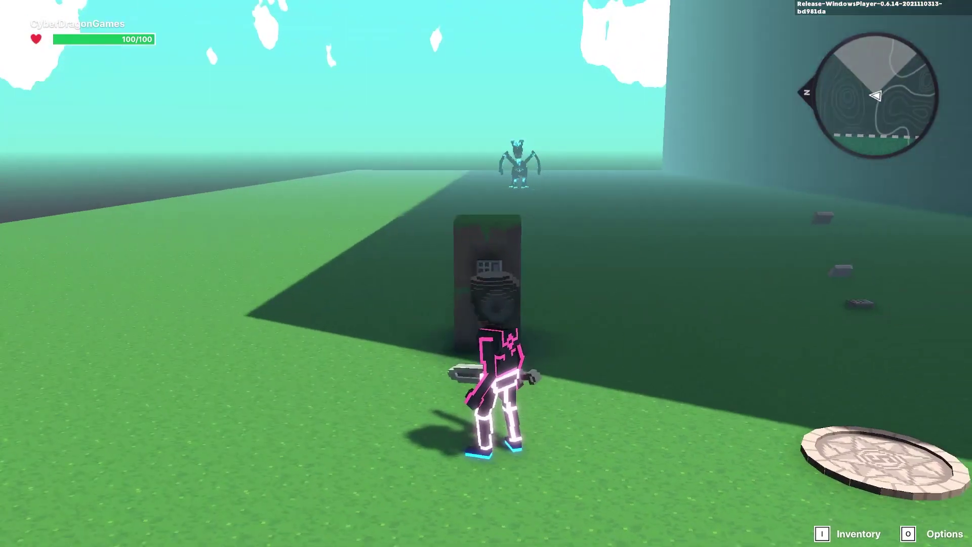
pyautogui.press('w')
pyautogui.press('1')
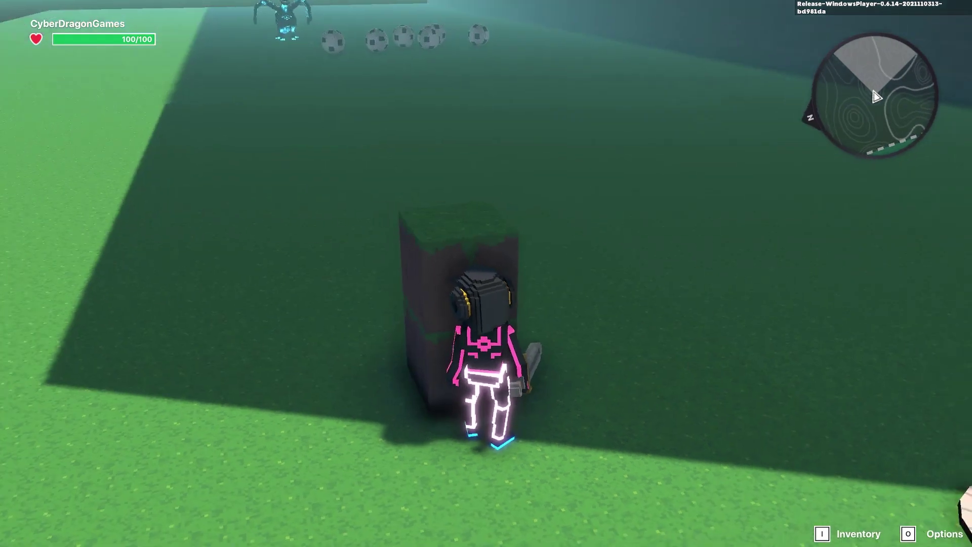
pyautogui.press('Escape')
# Move the Alpha Dragon past the ground NumPad Switch to an X position of about 47.97
pyautogui.click(409, 280)
pyautogui.scroll(-3, 420, 298)
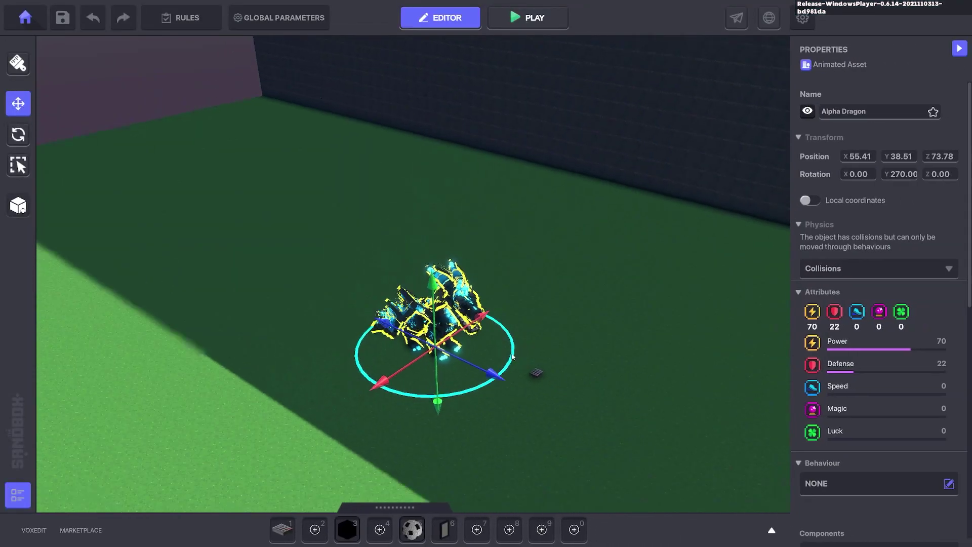
pyautogui.moveTo(498, 376); pyautogui.dragTo(665, 453)
# Play-test the dragon's new position by launching more balls from the pillar button and walking up to the dragon
pyautogui.click(527, 18)
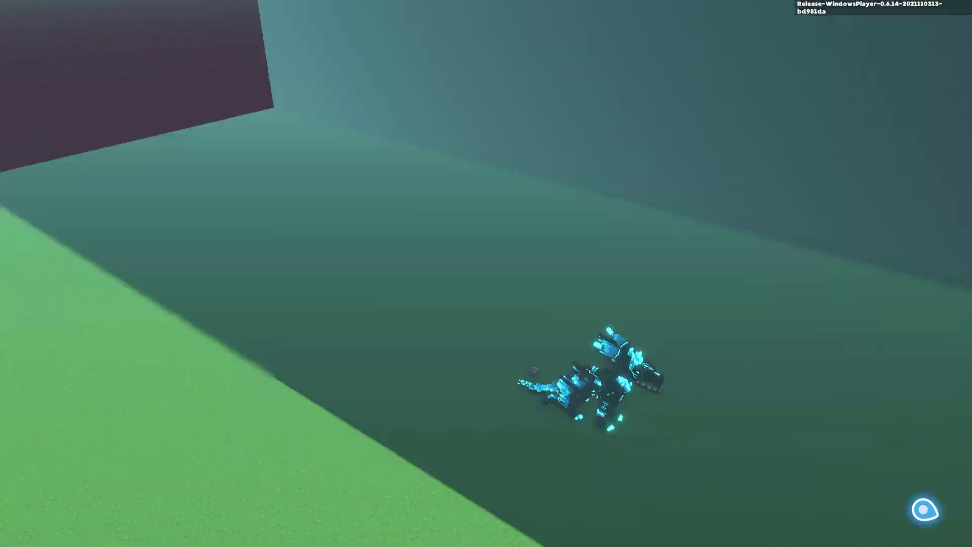
pyautogui.press('a')
pyautogui.press('w')
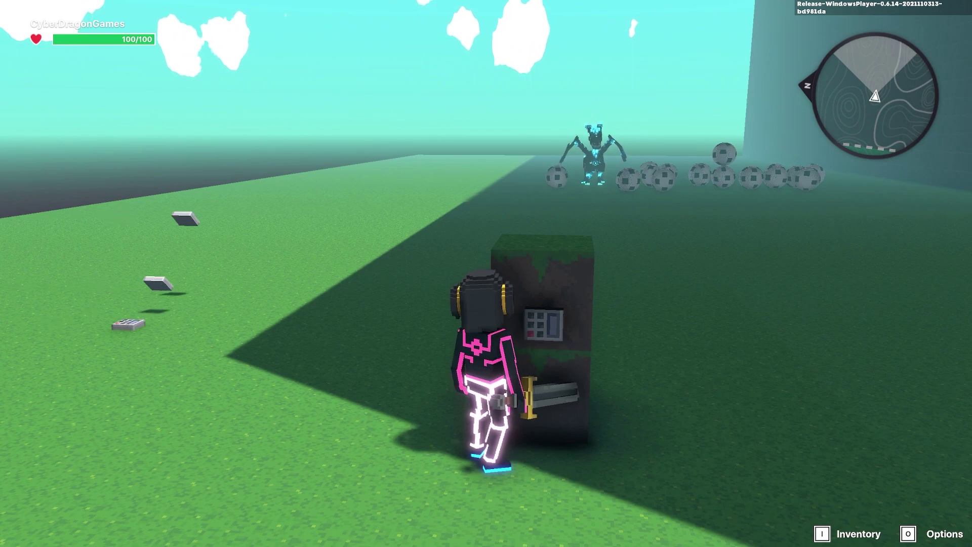
pyautogui.press('a')
pyautogui.press('w')
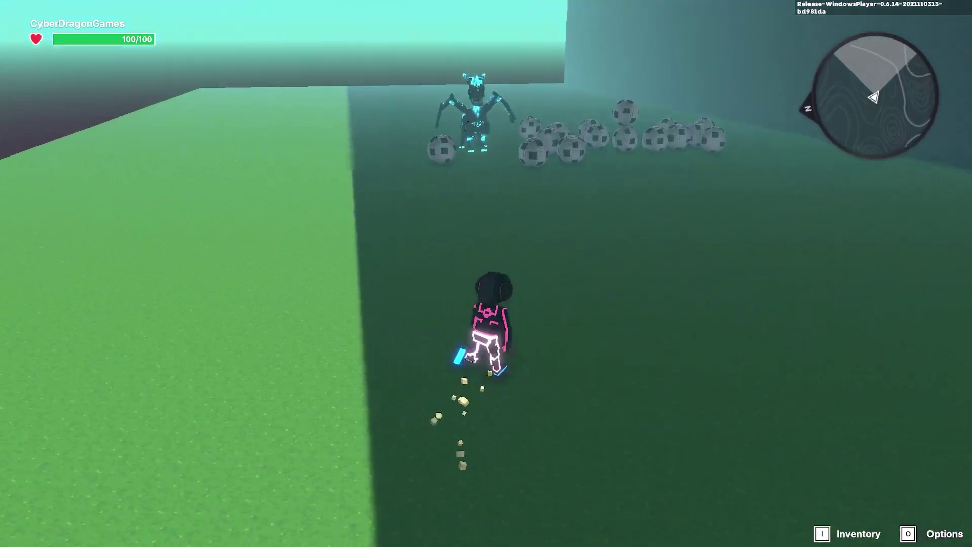
pyautogui.press('w')
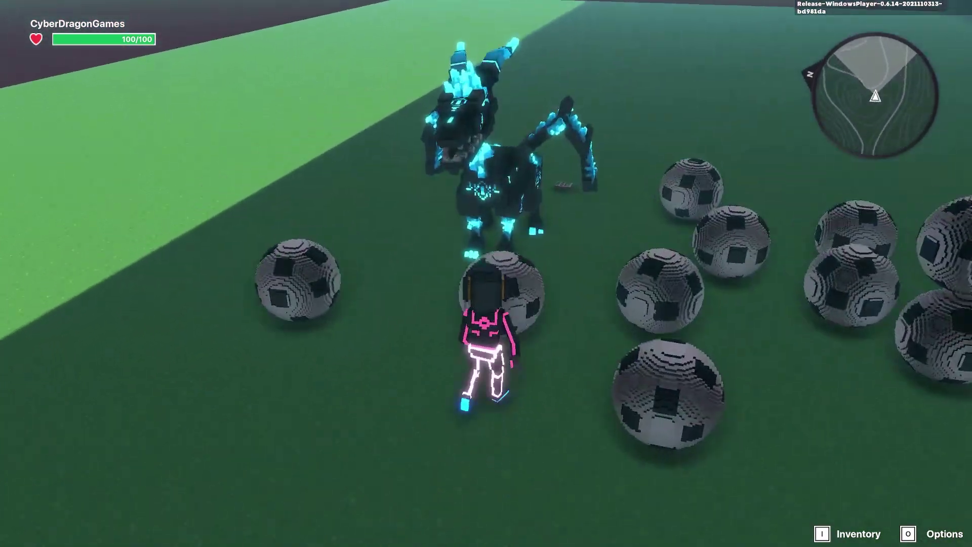
pyautogui.press('w')
pyautogui.press('space')
pyautogui.press('a')
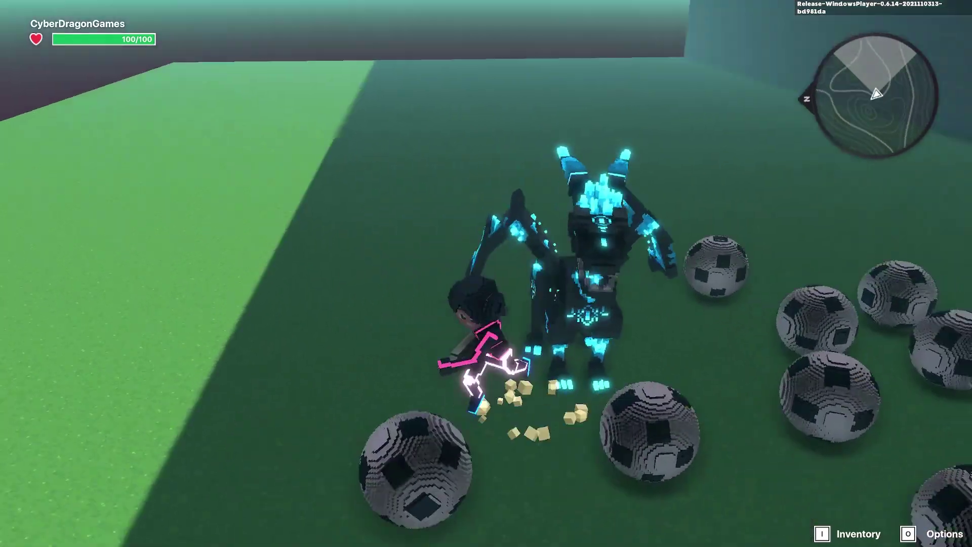
pyautogui.press('s')
pyautogui.press('Escape')
# Increase the detection range of the Alpha Dragon's Speaker to 5
pyautogui.click(594, 383)
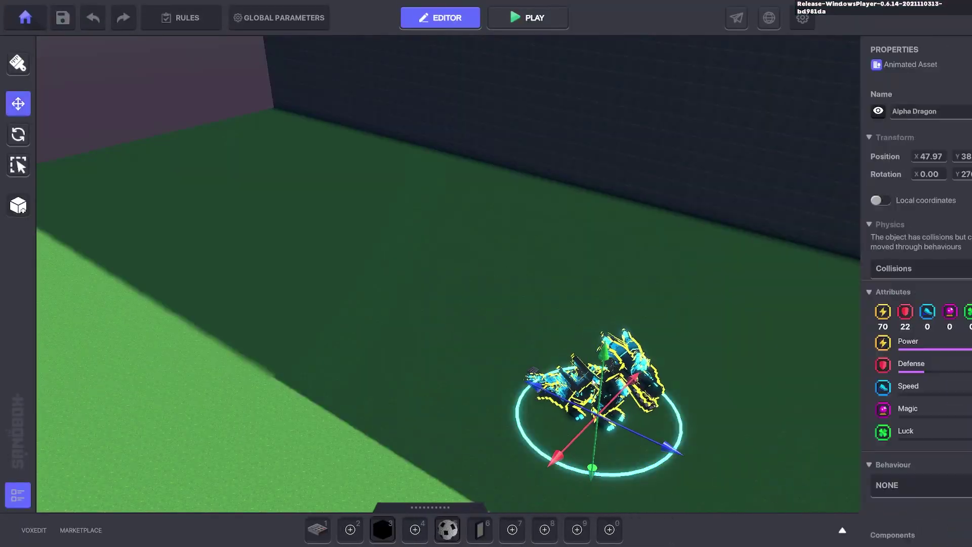
pyautogui.scroll(-6, 863, 348)
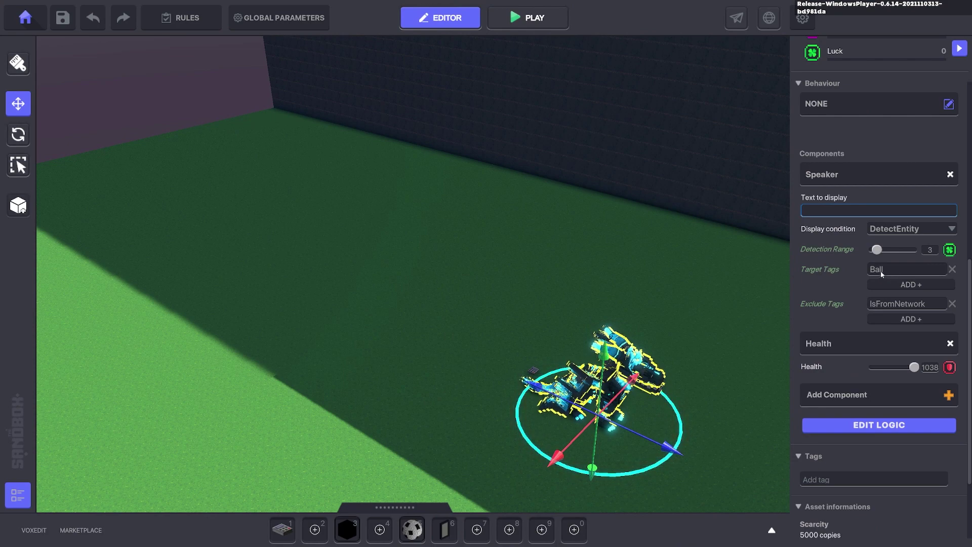
pyautogui.moveTo(710, 295); pyautogui.dragTo(575, 254, button='middle')
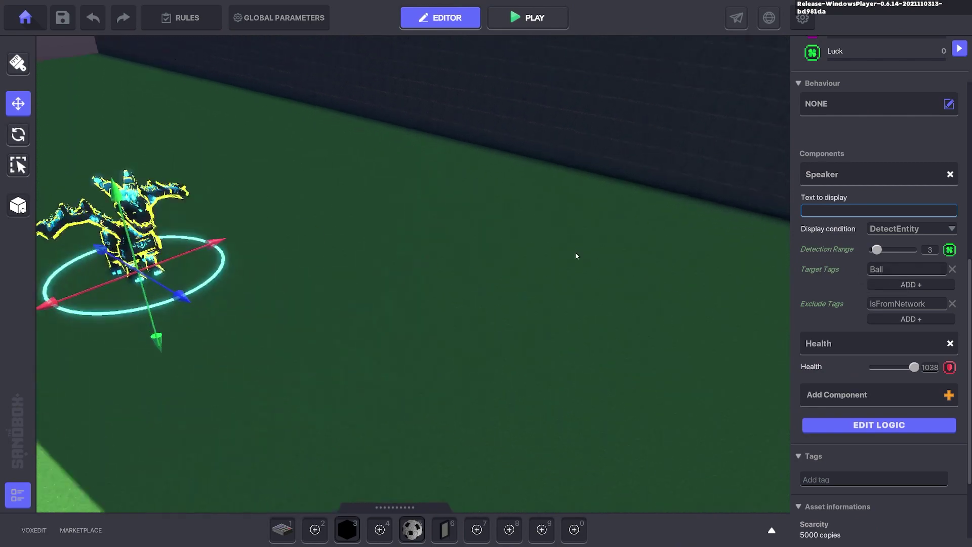
pyautogui.scroll(-3, 582, 283)
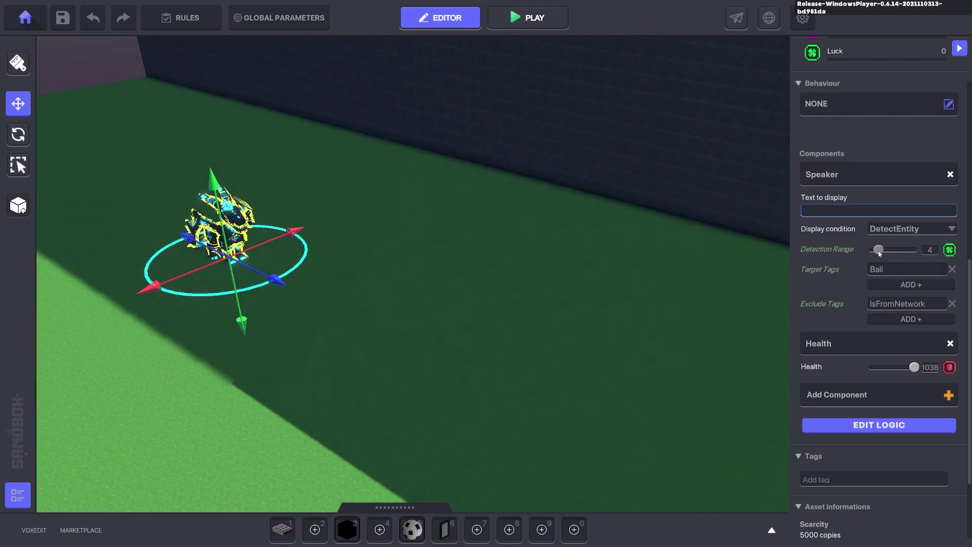
pyautogui.press('d')
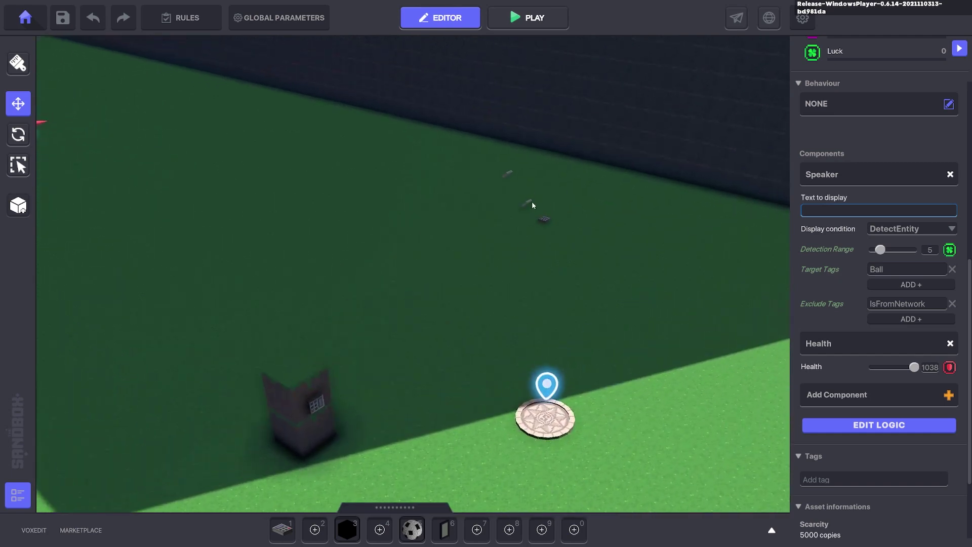
# Review the Futbol Ball spawner's logic and play-test launching balls at the dragon with the wider detection range
pyautogui.click(530, 201)
pyautogui.click(857, 310)
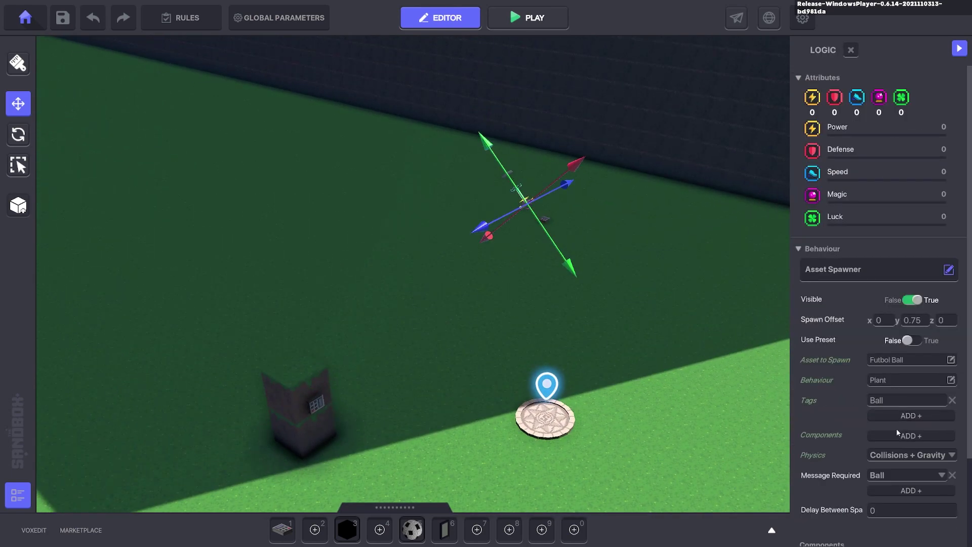
pyautogui.click(673, 358)
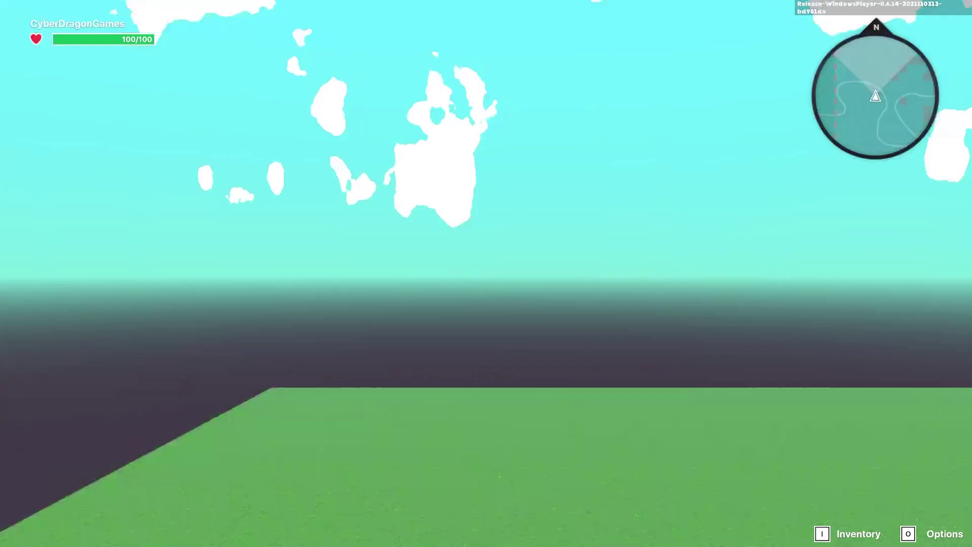
pyautogui.press('w')
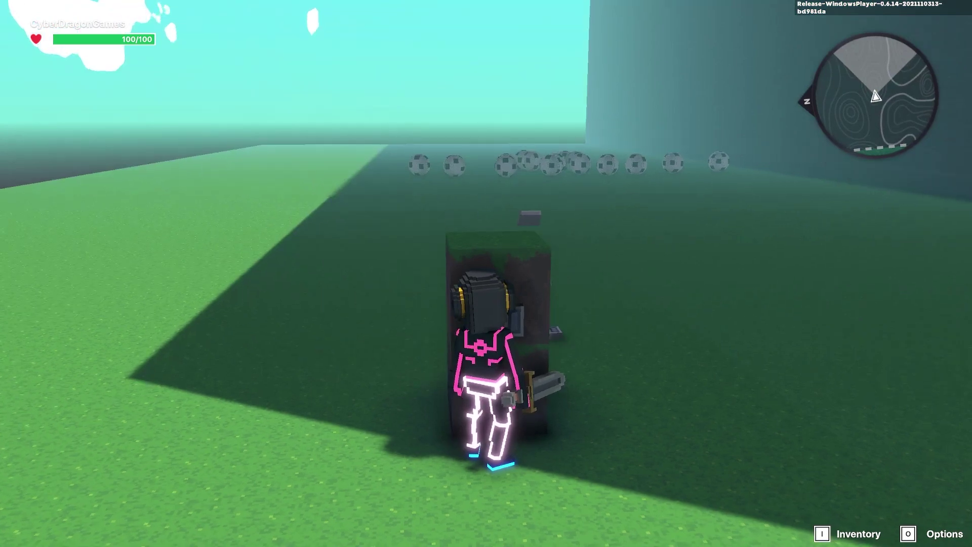
pyautogui.press('Escape')
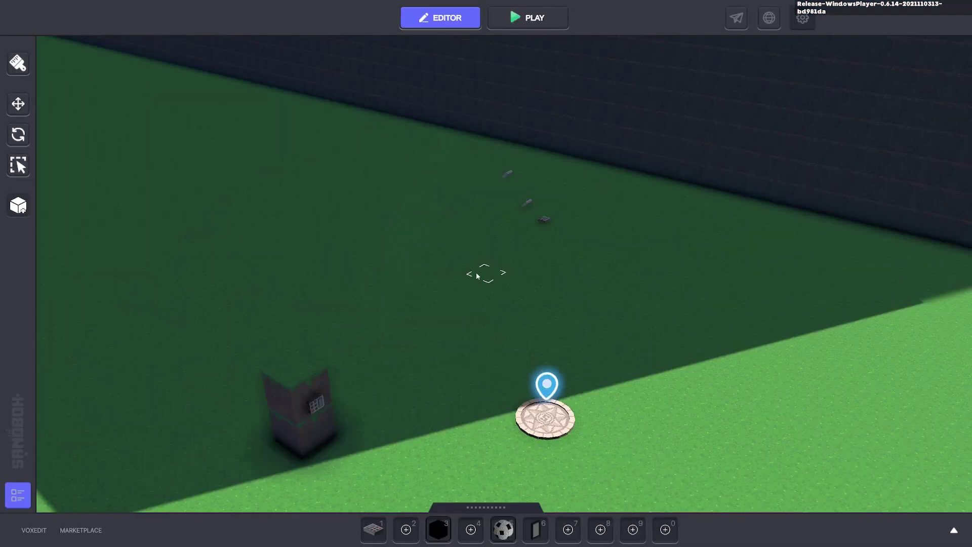
# Inspect the Spawn Block's settings and the Asset Spawner's angle and spawn offset from the side
pyautogui.click(507, 175)
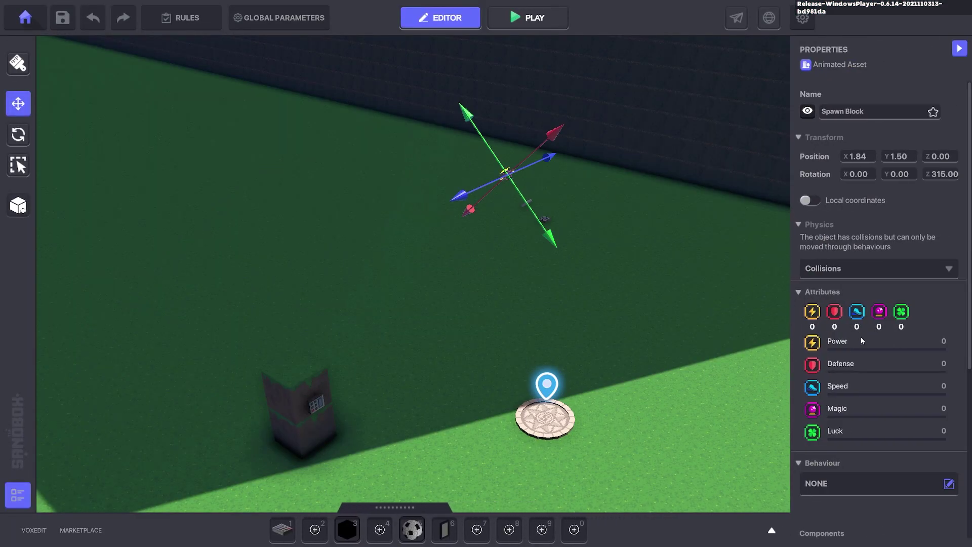
pyautogui.scroll(-5, 860, 336)
pyautogui.scroll(3, 560, 177)
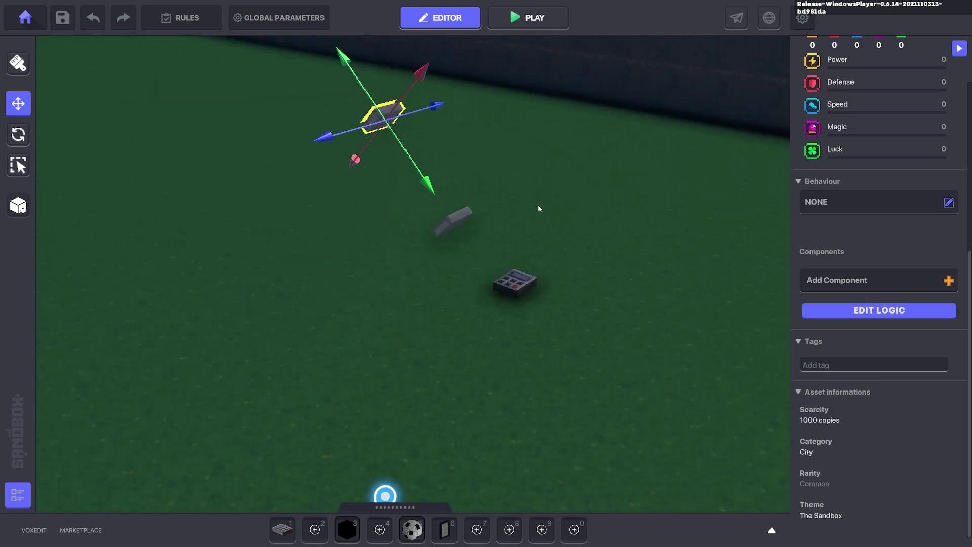
pyautogui.click(467, 213)
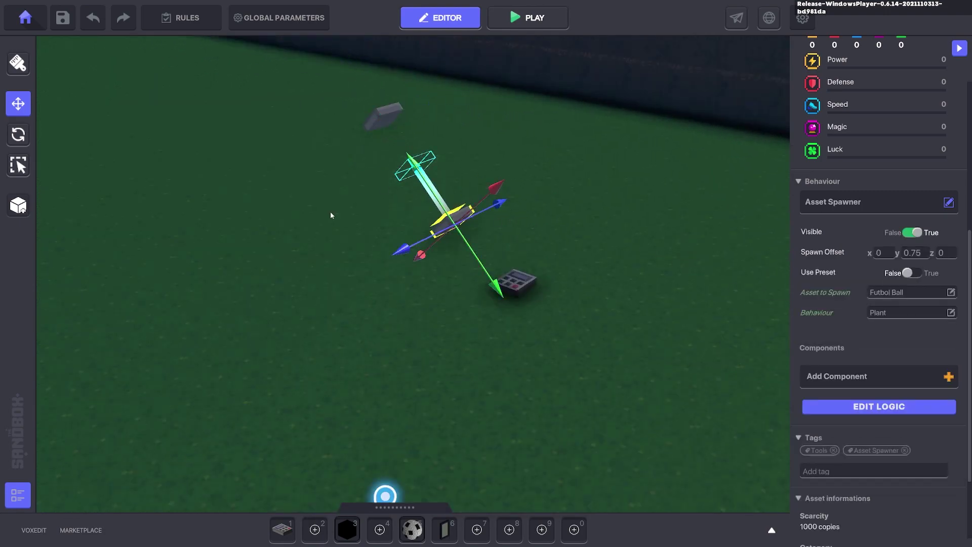
pyautogui.moveTo(330, 212); pyautogui.dragTo(349, 211, button='right')
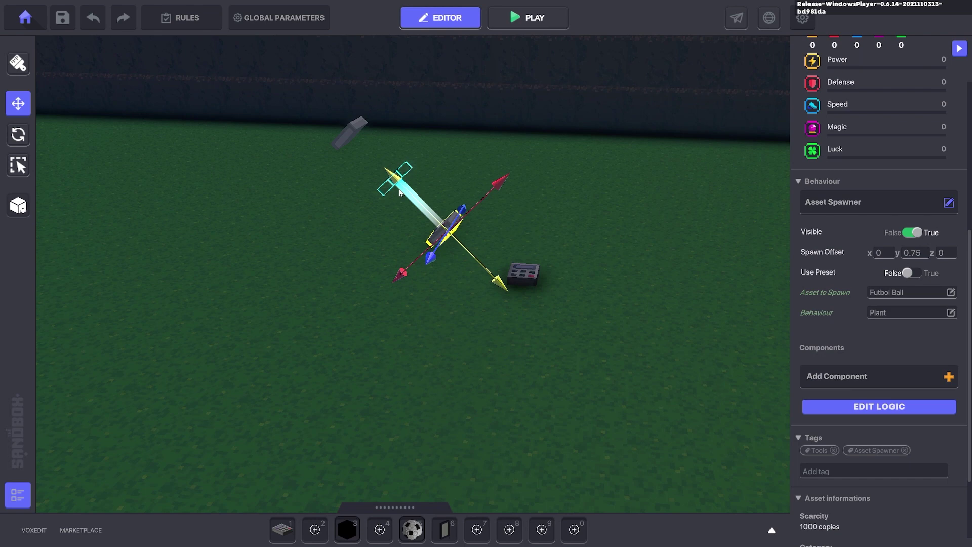
# Nudge the upper tilted block slightly closer to the Asset Spawner and play-test launching balls from the pillar button
pyautogui.click(357, 138)
pyautogui.moveTo(380, 165); pyautogui.dragTo(411, 196)
pyautogui.hotkey('ctrl', 'p')
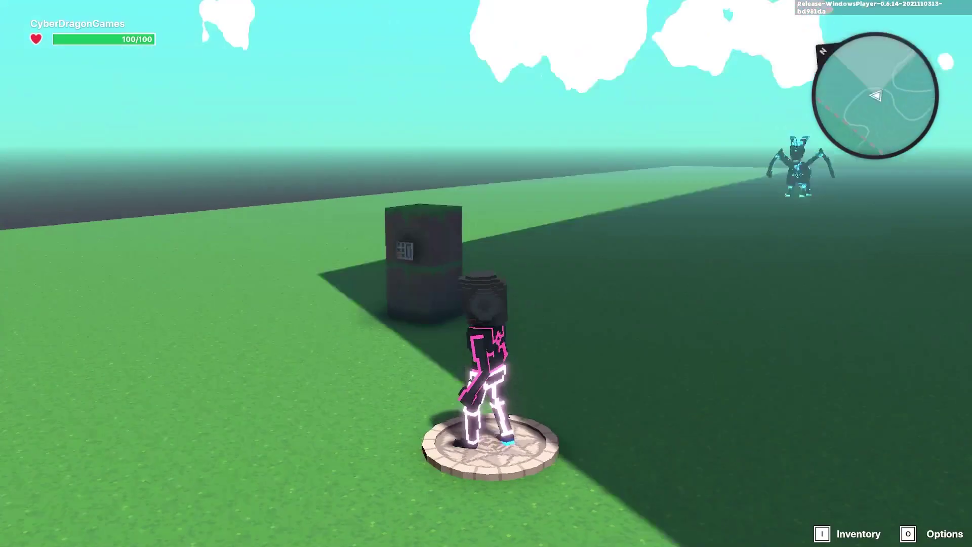
pyautogui.press('w')
pyautogui.press('s')
pyautogui.press('a')
pyautogui.press('w')
pyautogui.press('f')
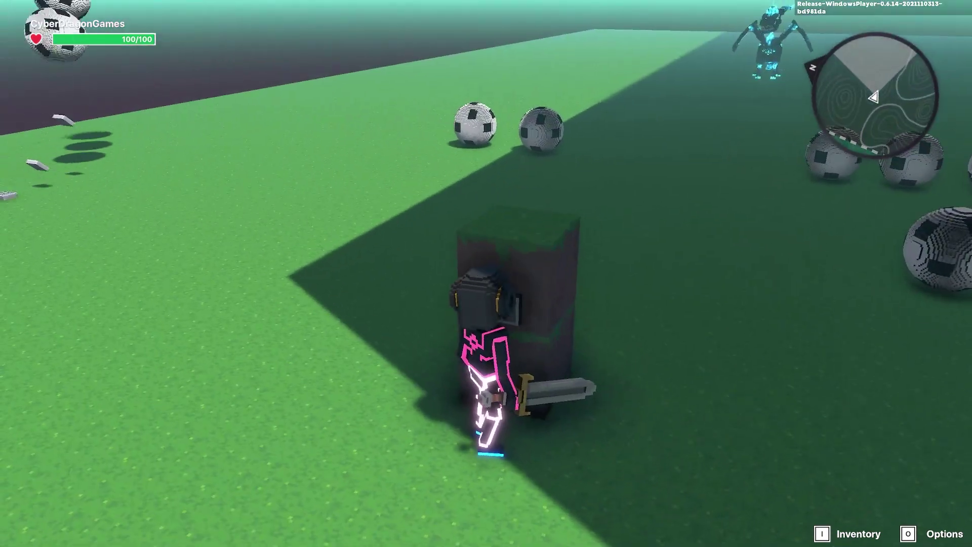
pyautogui.press('Escape')
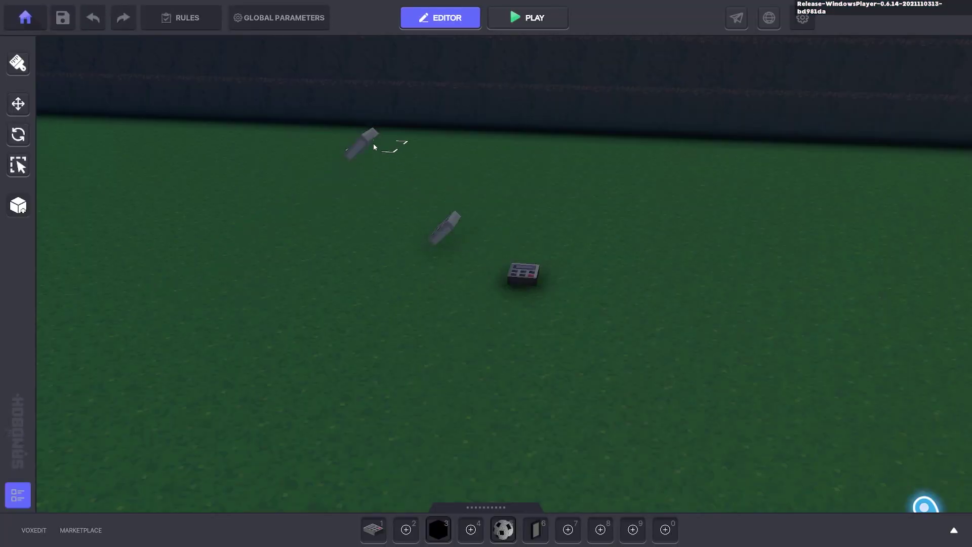
# Shift the upper tilted block farther away from the Asset Spawner and play-test the new spacing from the pillar
pyautogui.click(363, 141)
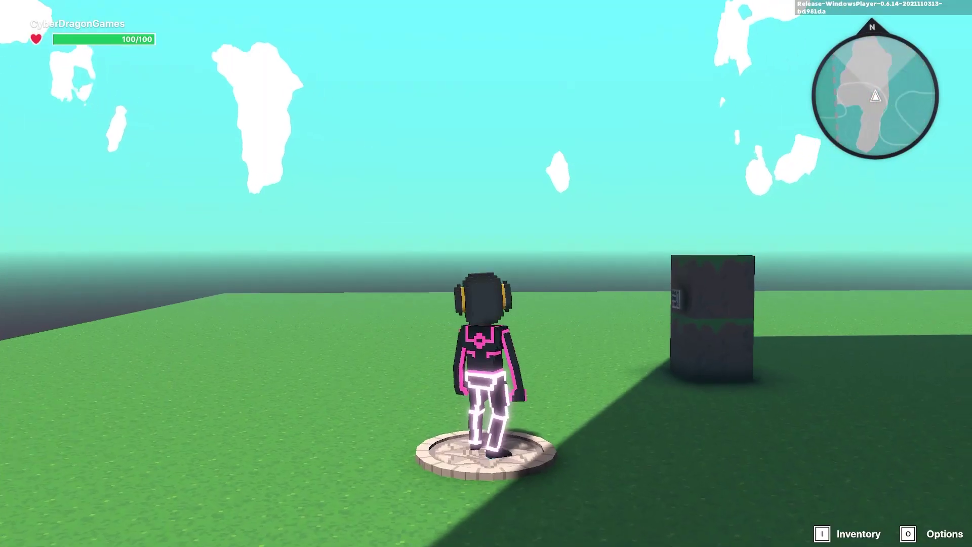
pyautogui.press('w')
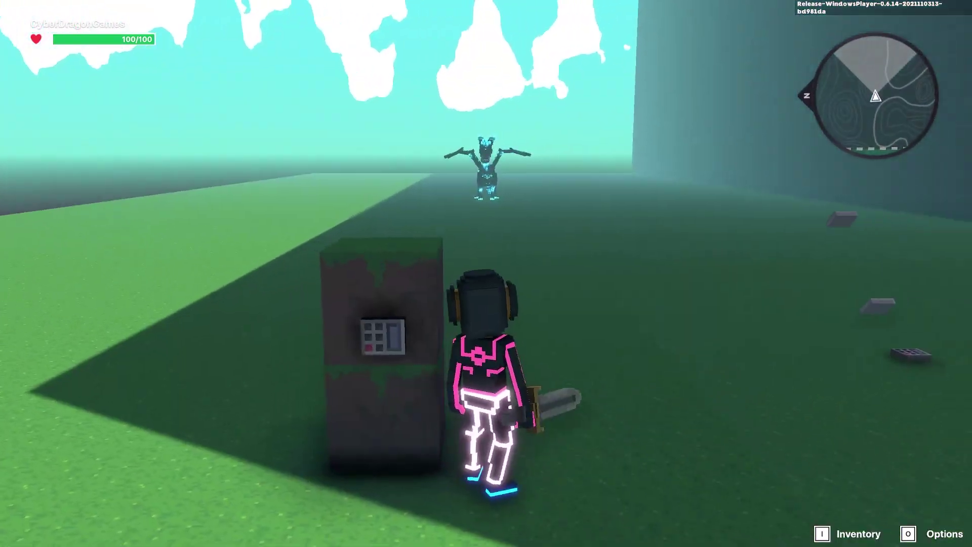
pyautogui.press('s')
pyautogui.press('a')
pyautogui.press('w')
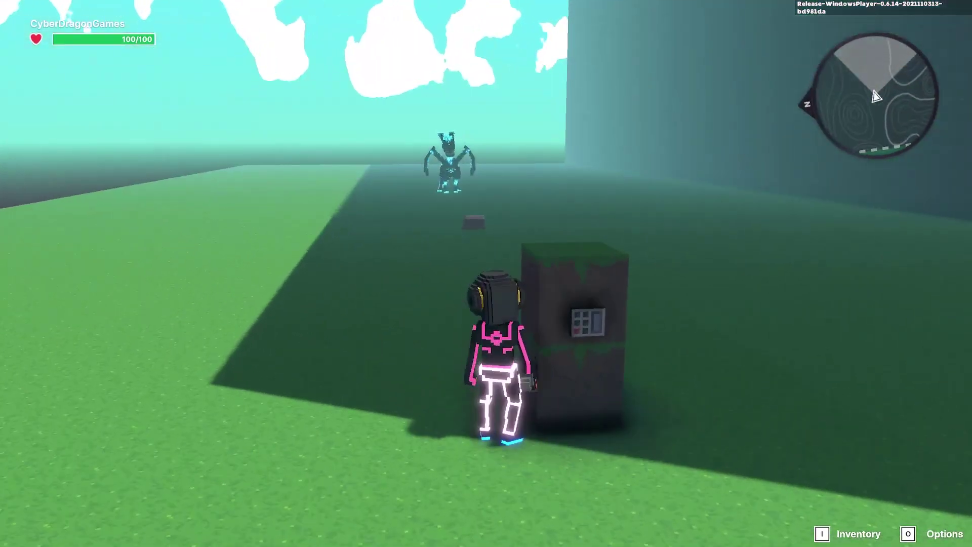
pyautogui.press('s')
pyautogui.press('d')
pyautogui.press('w')
pyautogui.press('a')
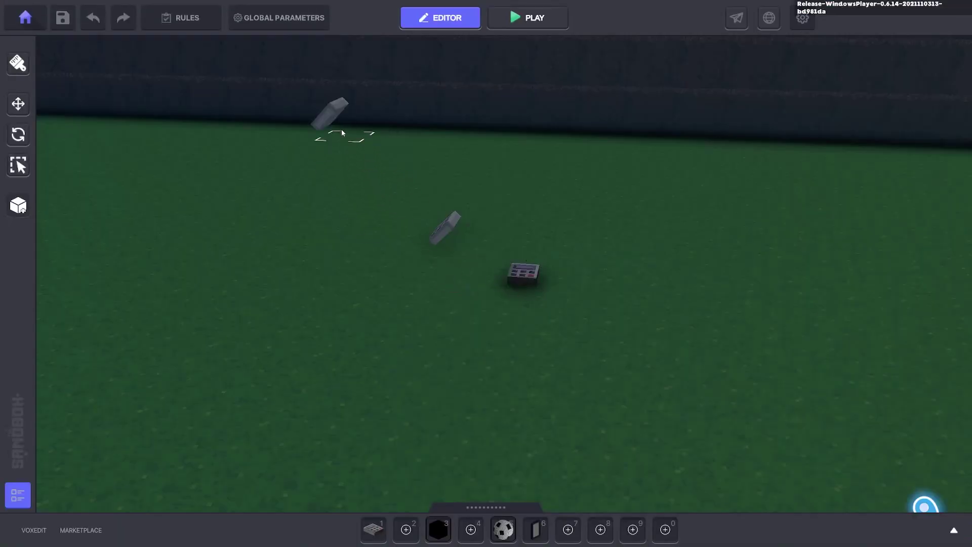
# Select the upper tilted block again and play-test launching a series of balls at the dragon from the pillar button
pyautogui.click(342, 132)
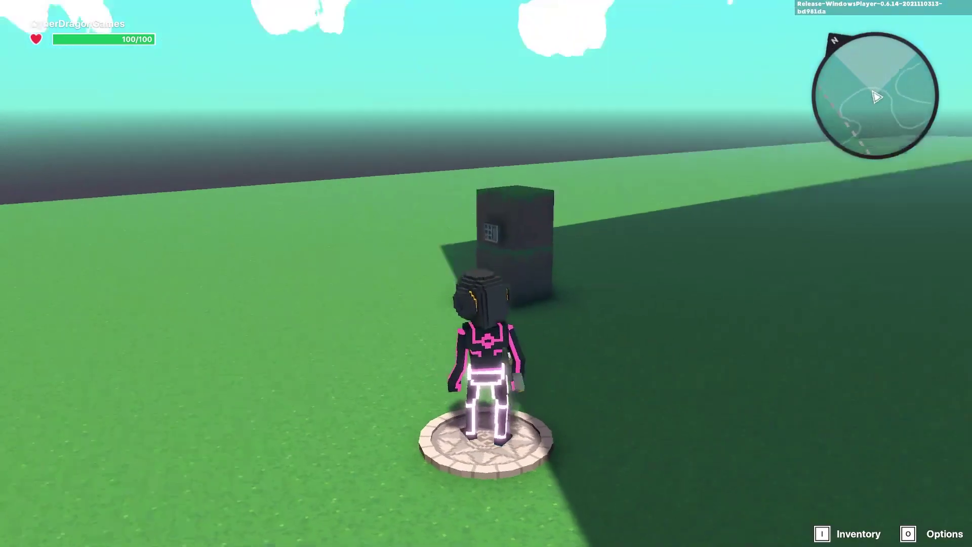
pyautogui.press('w')
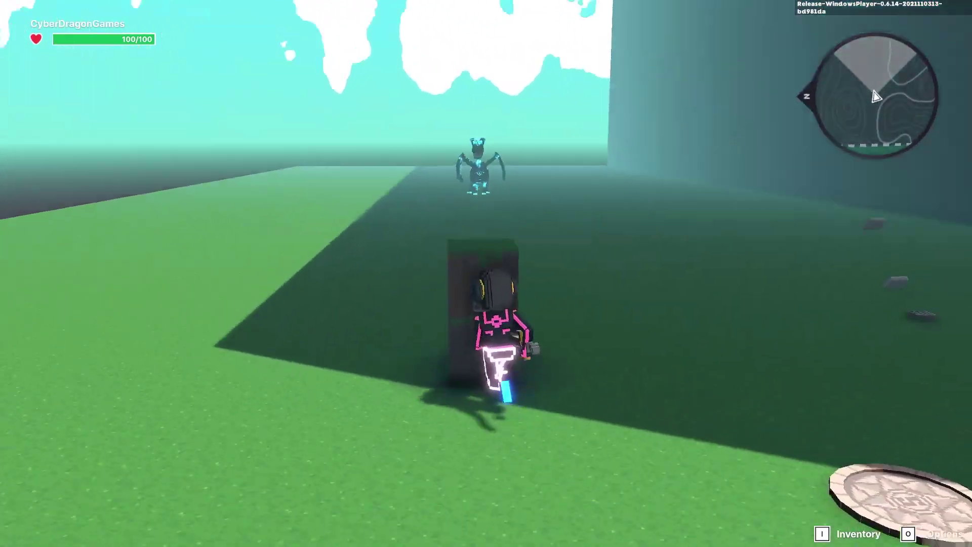
pyautogui.press('w')
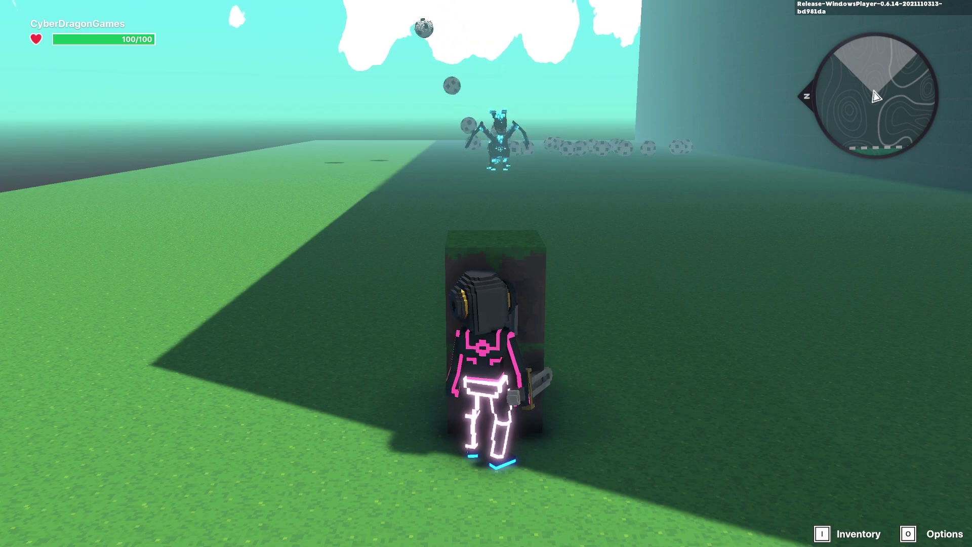
# Walk around the pillar to examine the moving spawner blocks and where the launched balls land around the dragon
pyautogui.press('d')
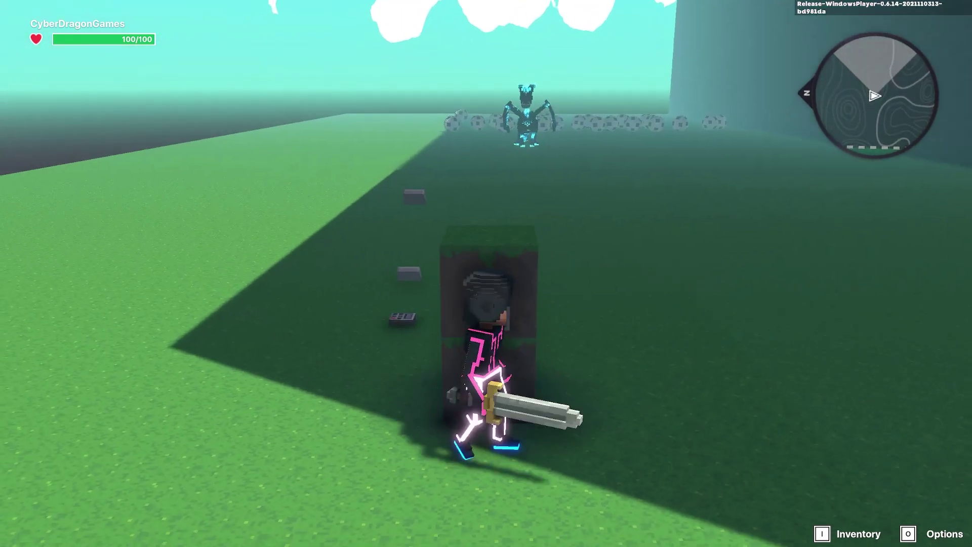
pyautogui.press('w')
pyautogui.press('w')
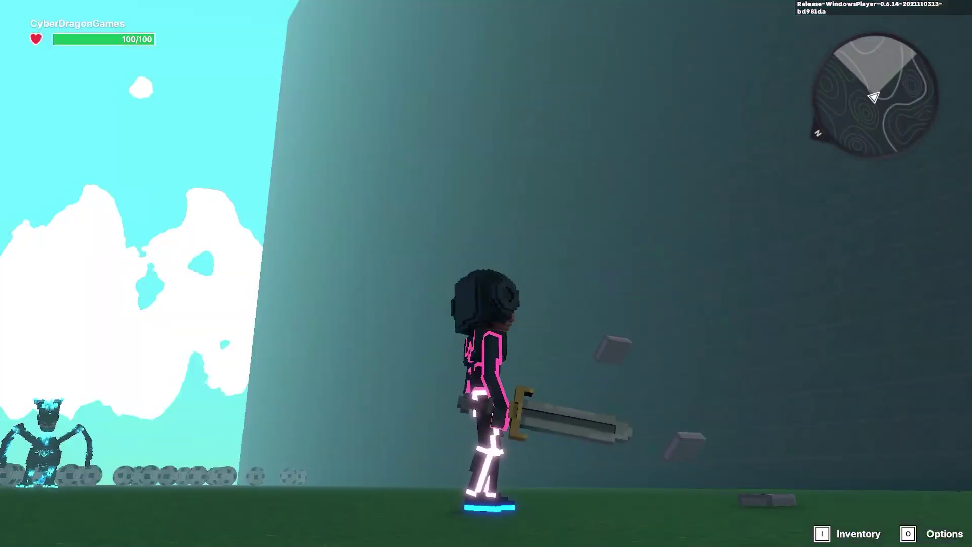
pyautogui.press('s')
pyautogui.press('a')
pyautogui.press('w')
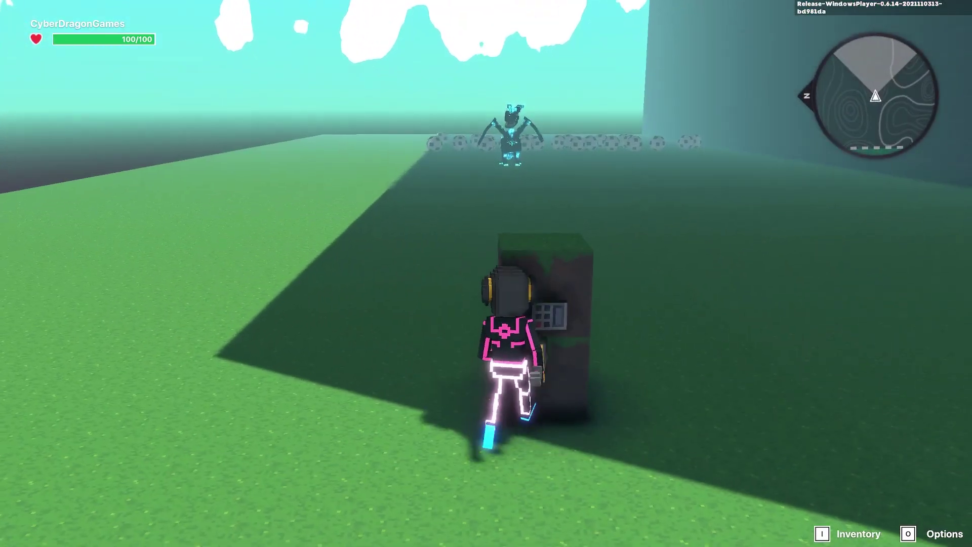
pyautogui.press('d')
pyautogui.press('w')
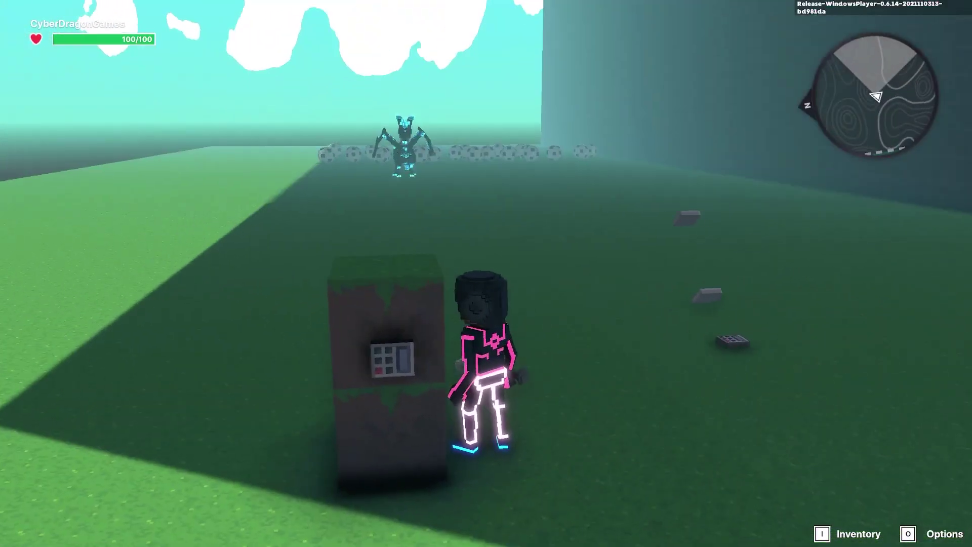